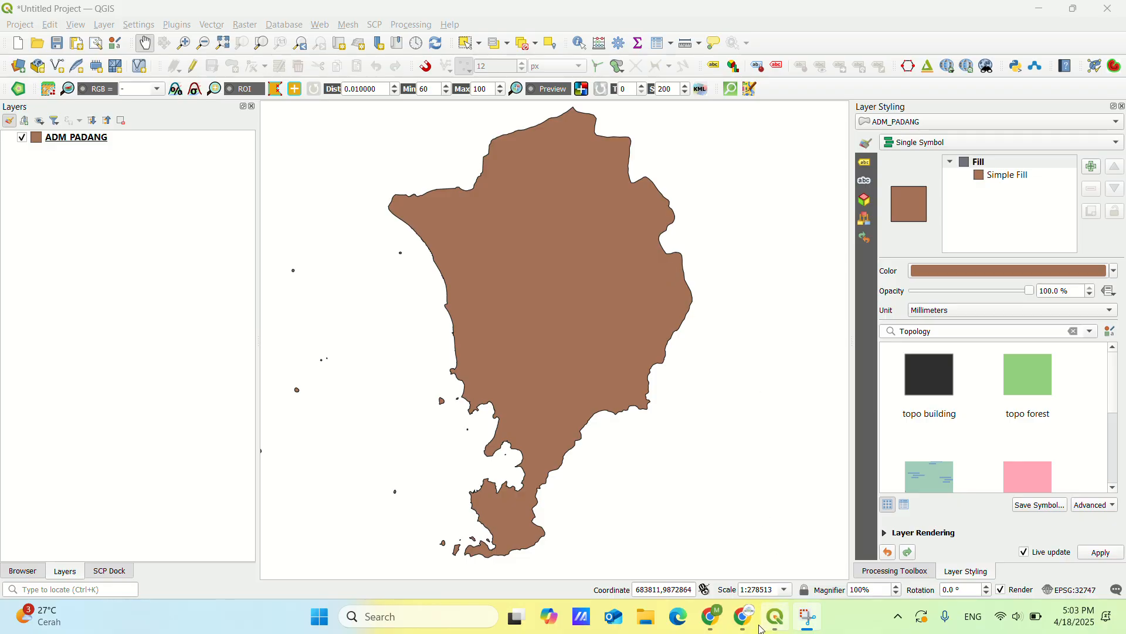
mouse_move(721, 624)
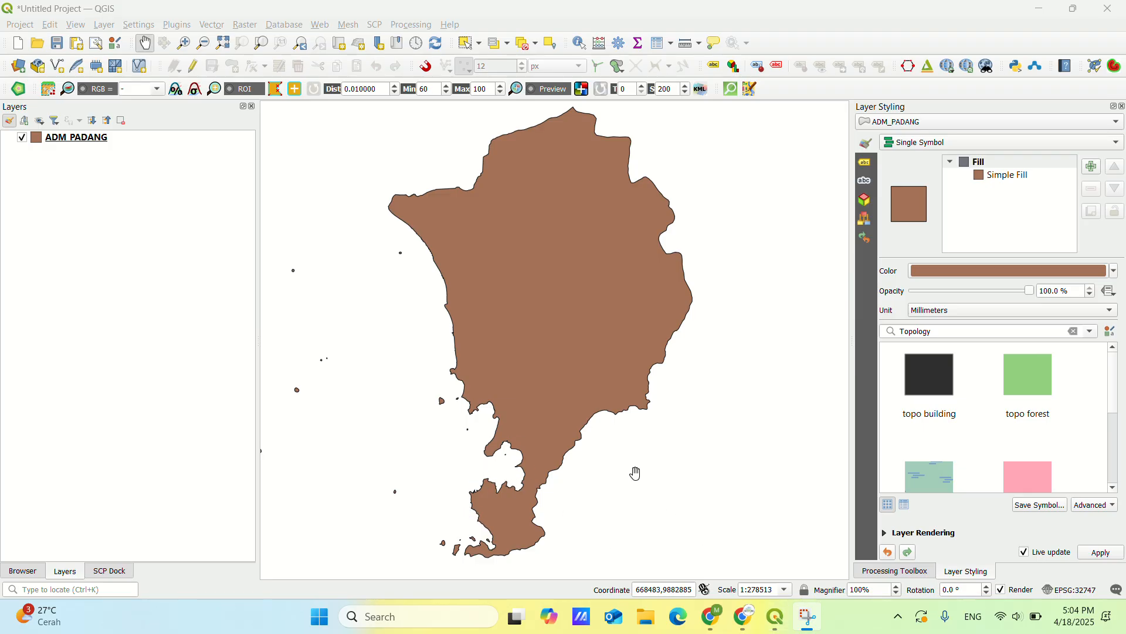
left_click_drag(593, 336, 593, 320)
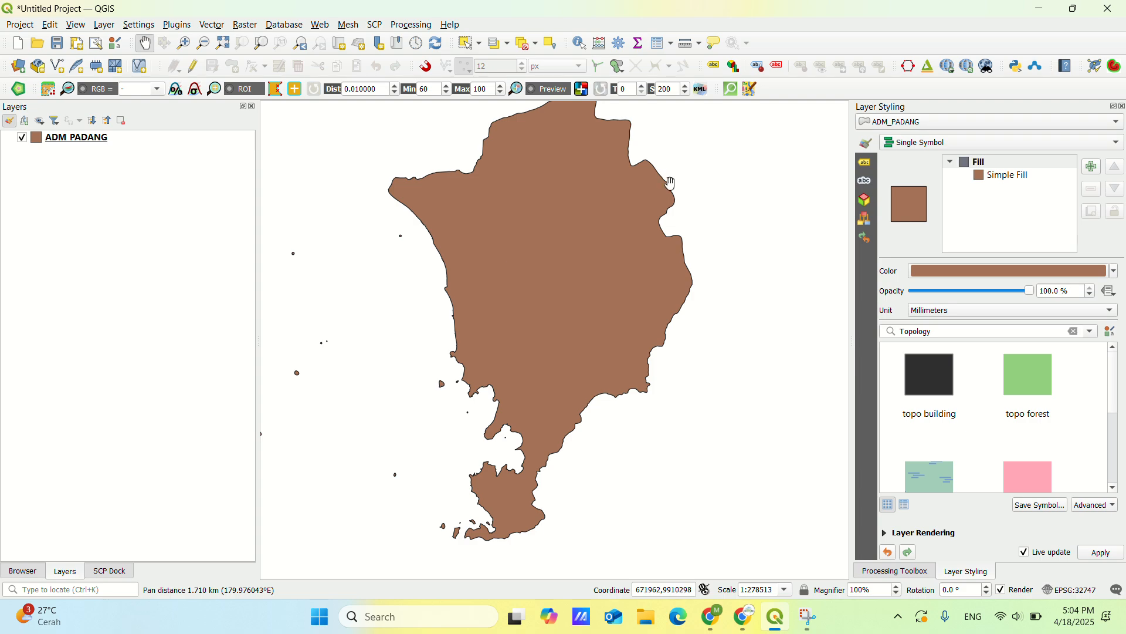
left_click_drag(669, 184, 673, 206)
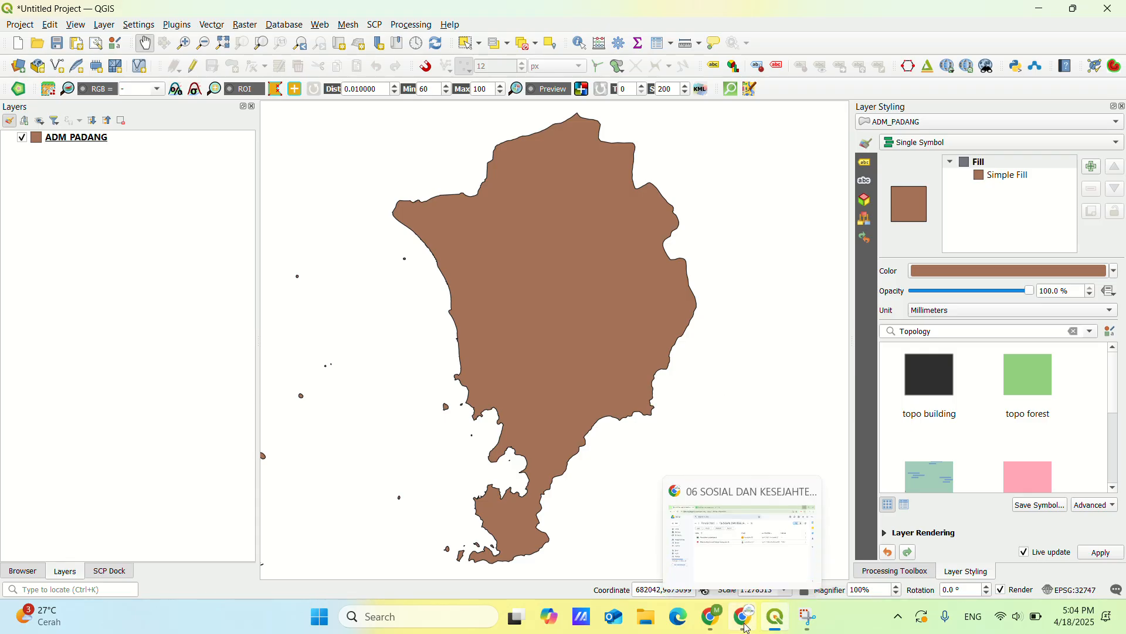
Step: Switch to Chrome and open the Chrome Web Store
left_click(711, 615)
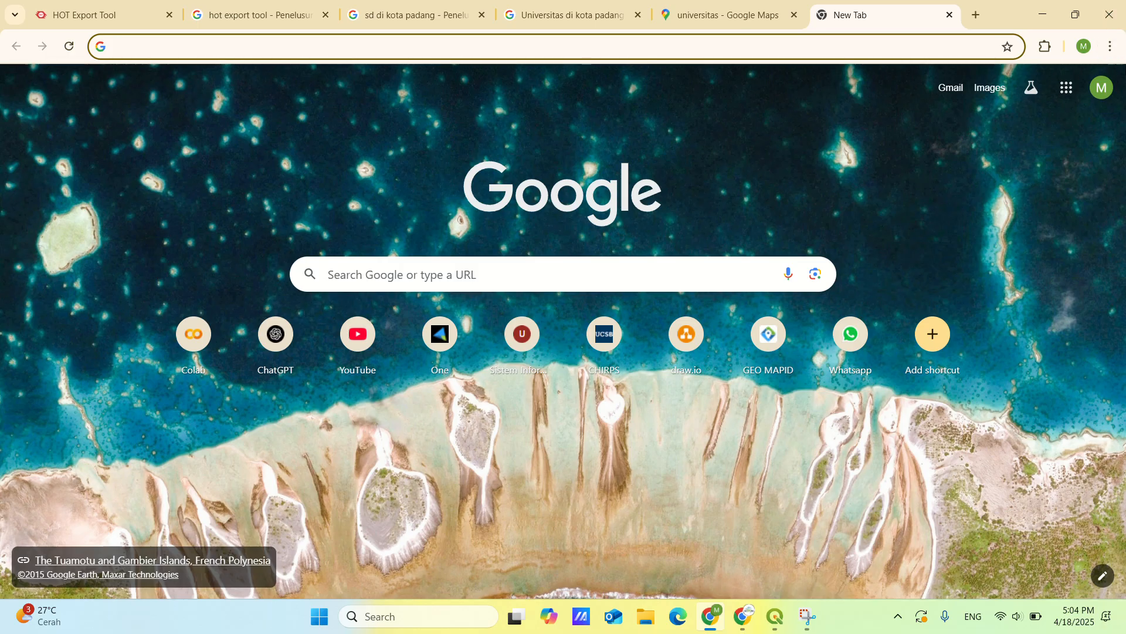
left_click(1110, 49)
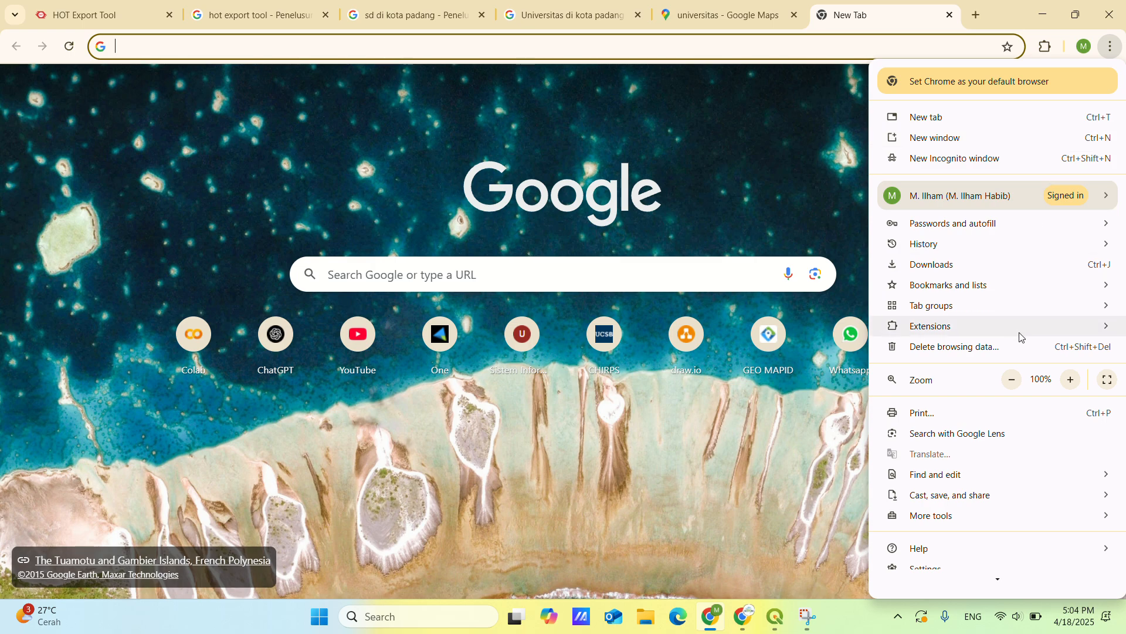
mouse_move(1020, 329)
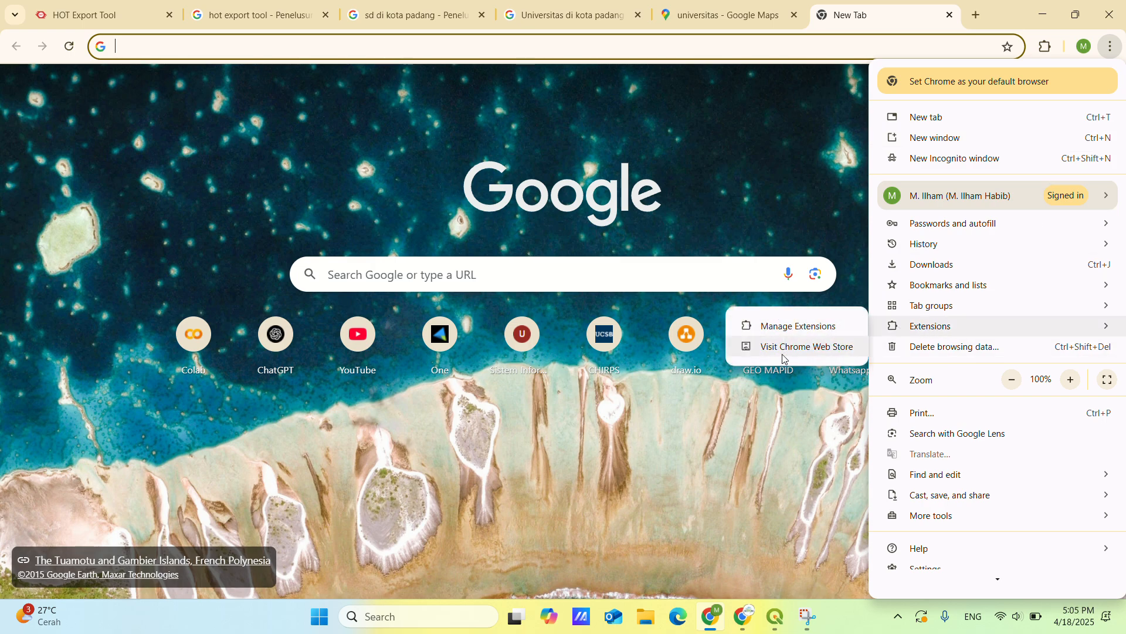
left_click(795, 347)
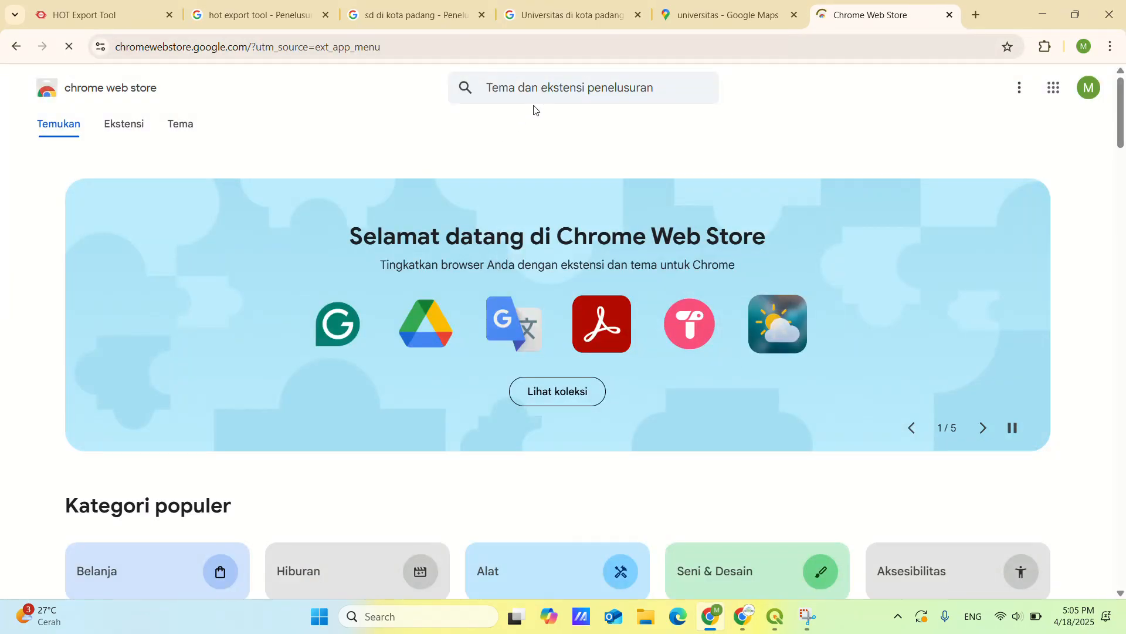
Step: Search the Chrome Web Store for "insta" and open the Instant Data Scraper extension page
left_click(565, 96)
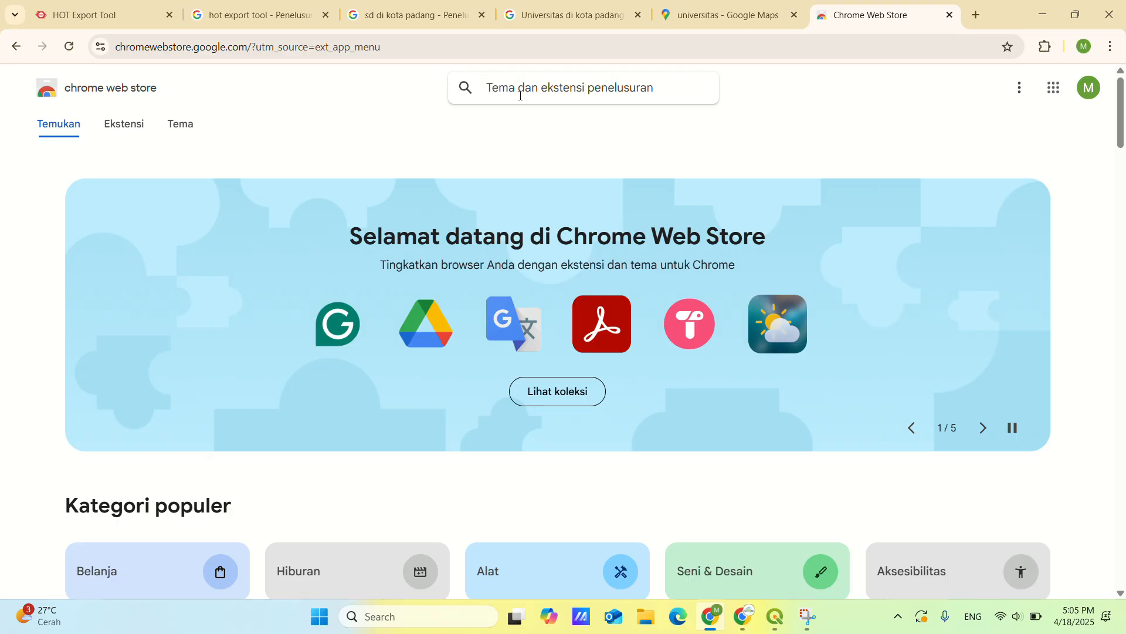
type("insta")
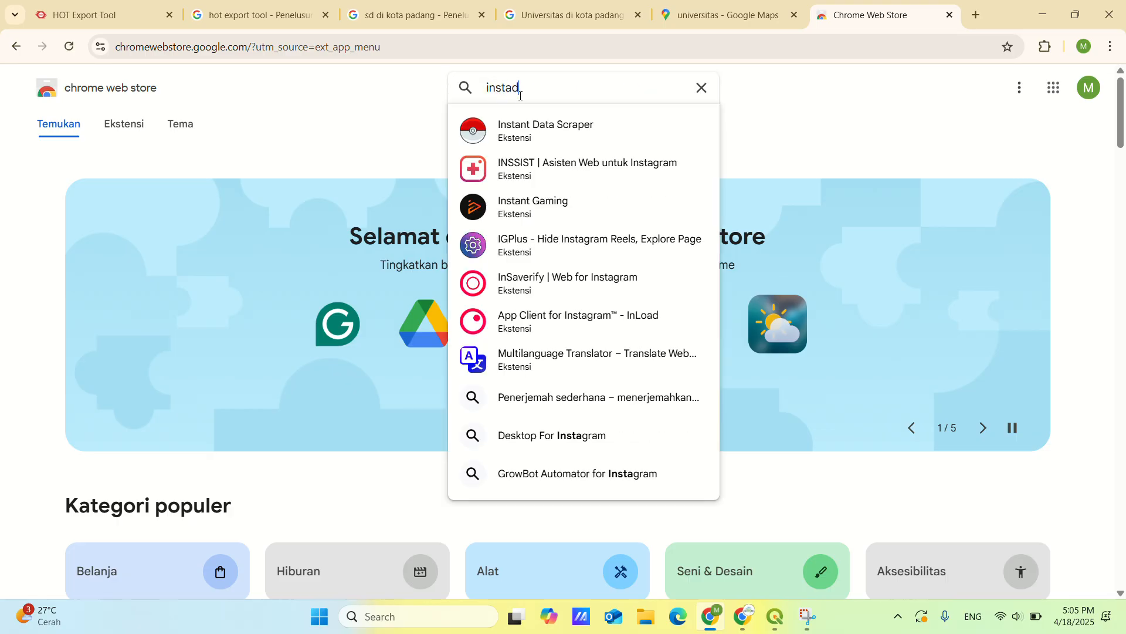
type("d")
key("BackSpace")
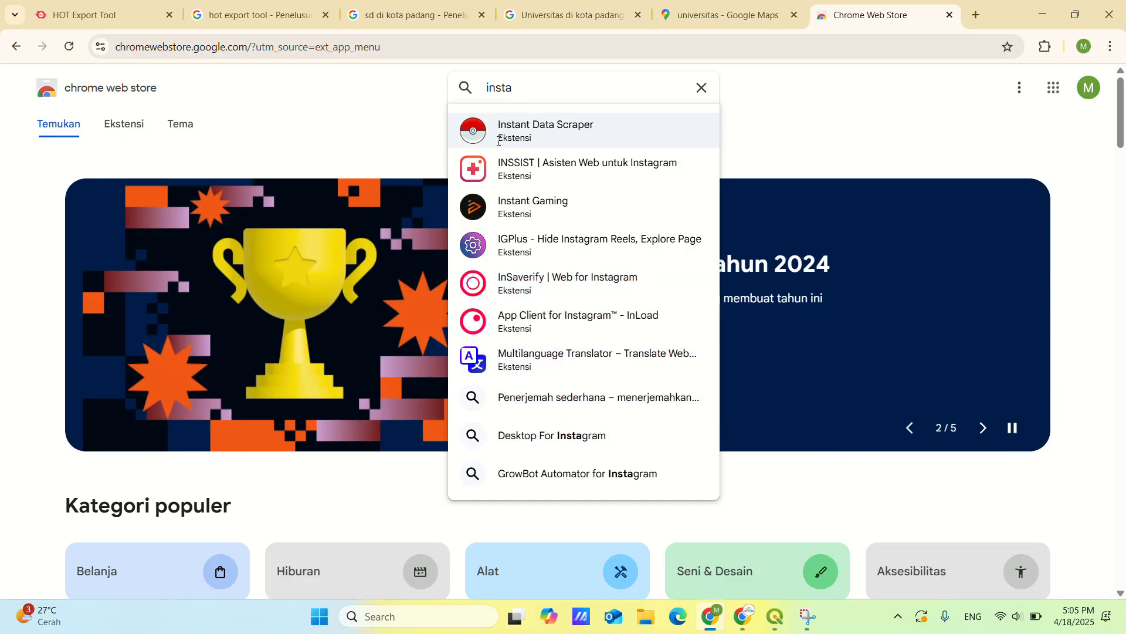
left_click(517, 123)
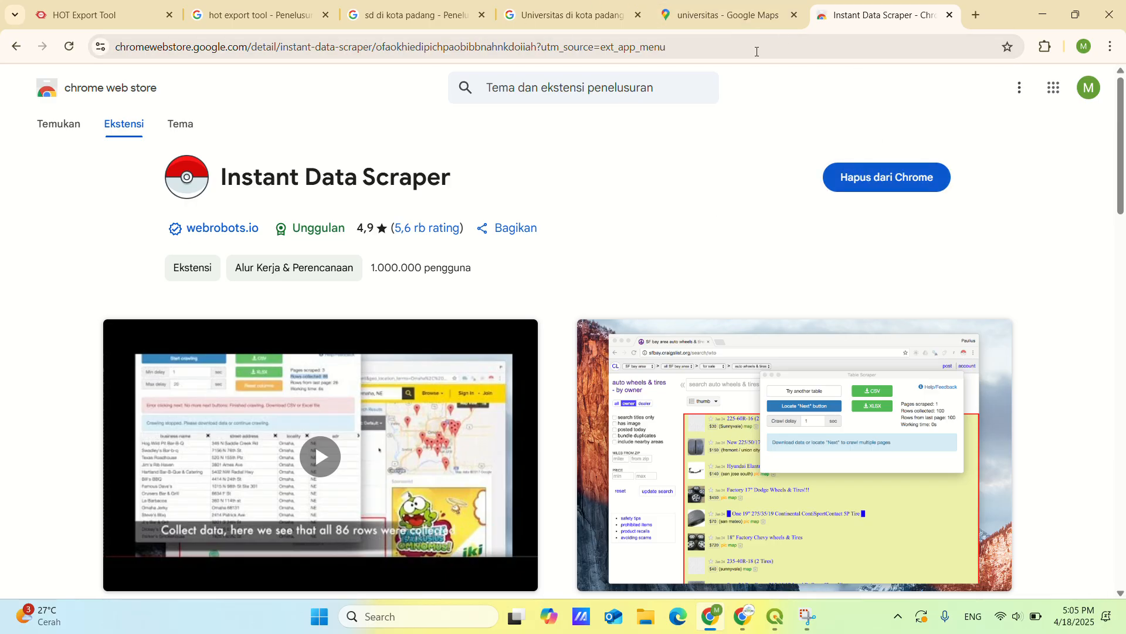
Step: Open a new browser tab, close the old "sd di kota padang" search tab, and return to the new tab
left_click(974, 17)
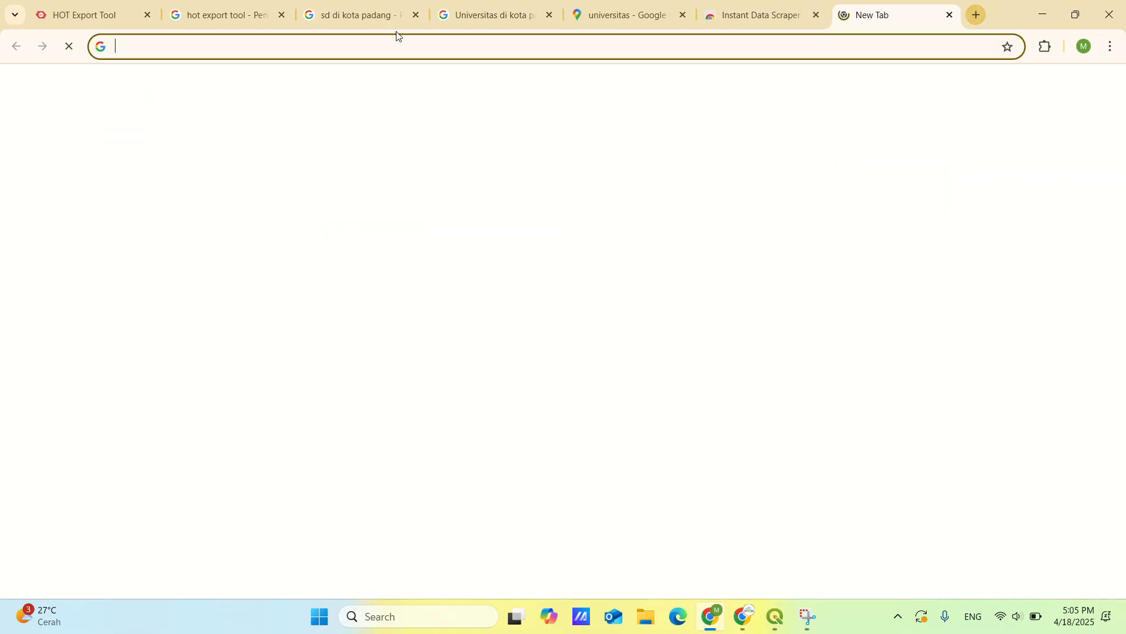
left_click(361, 15)
left_click(416, 15)
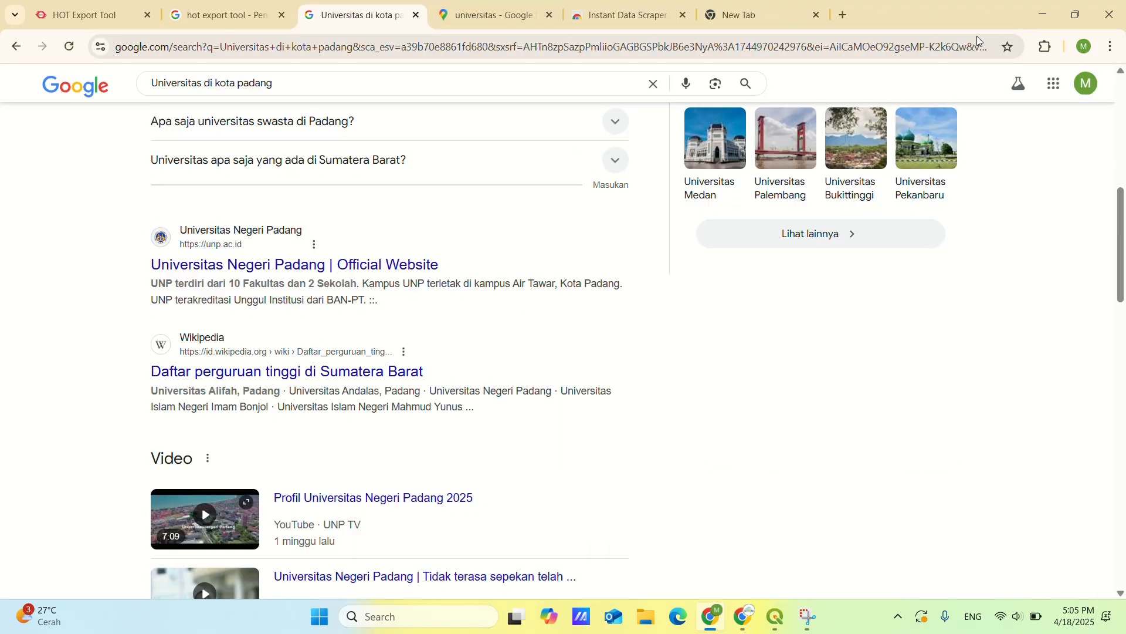
left_click(781, 19)
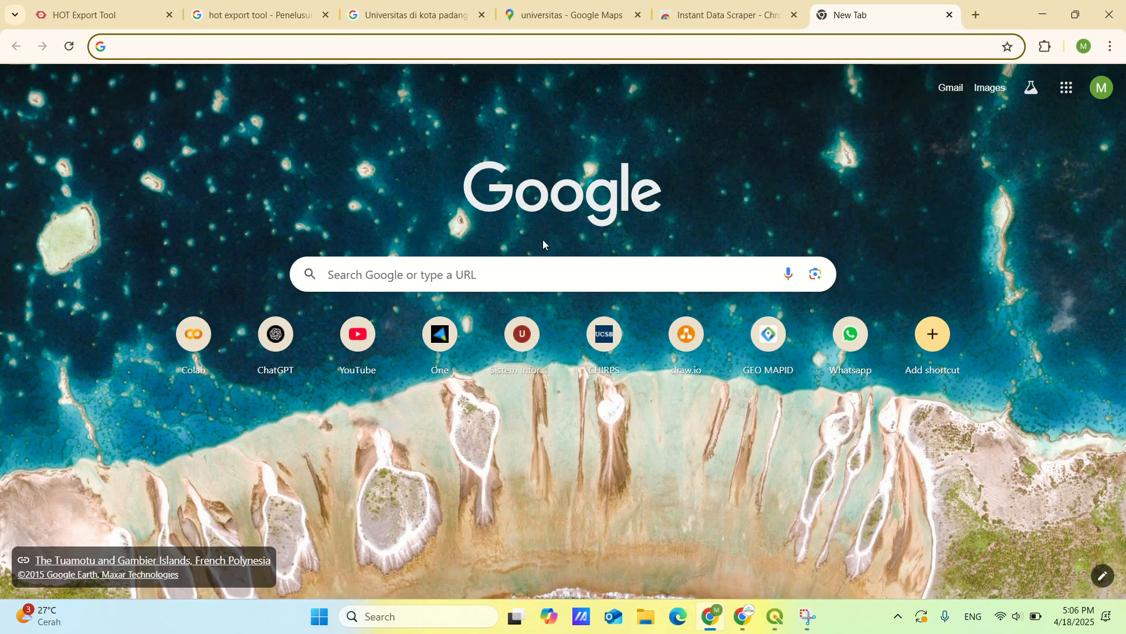
Step: Search Google for "sd di kota padang" and open the full list of places
left_click(339, 277)
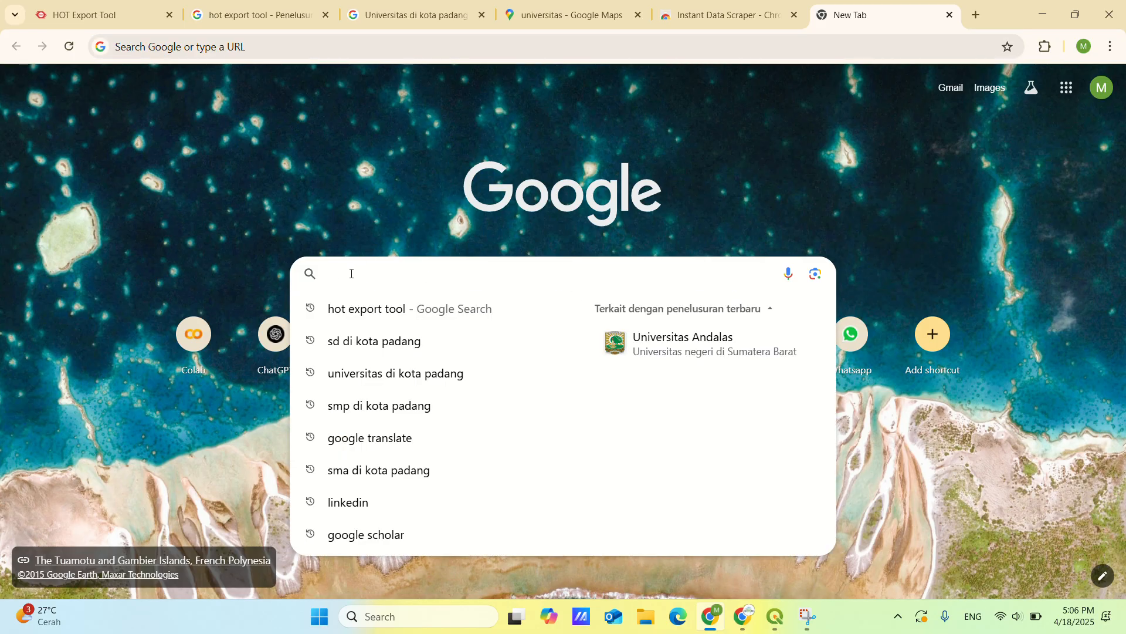
type("sd di k")
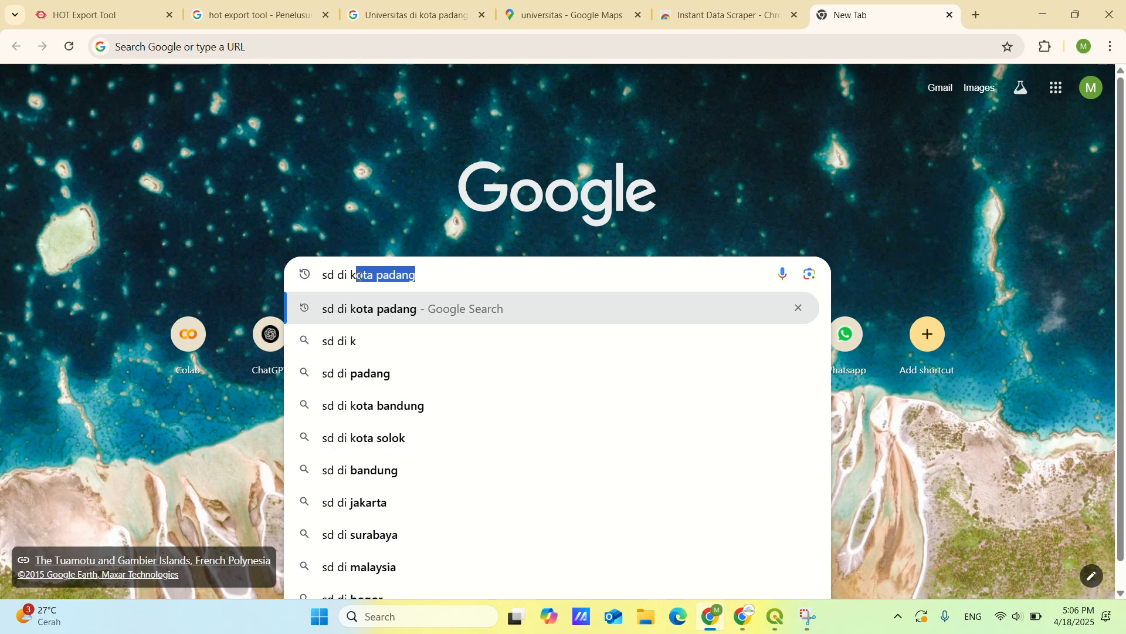
type("ota")
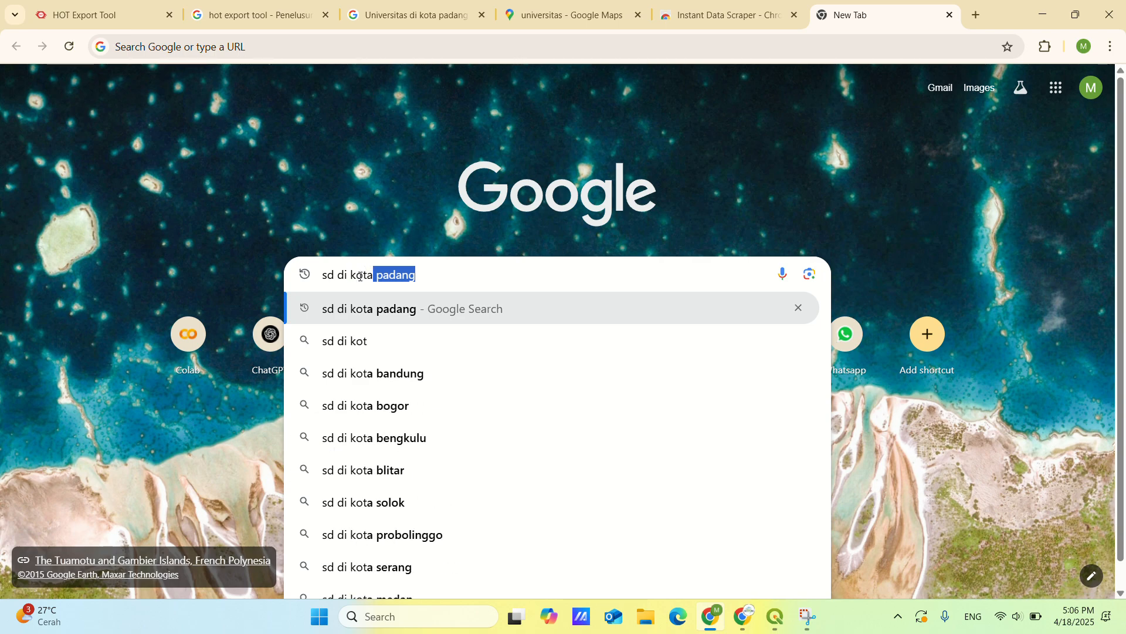
type(" padang")
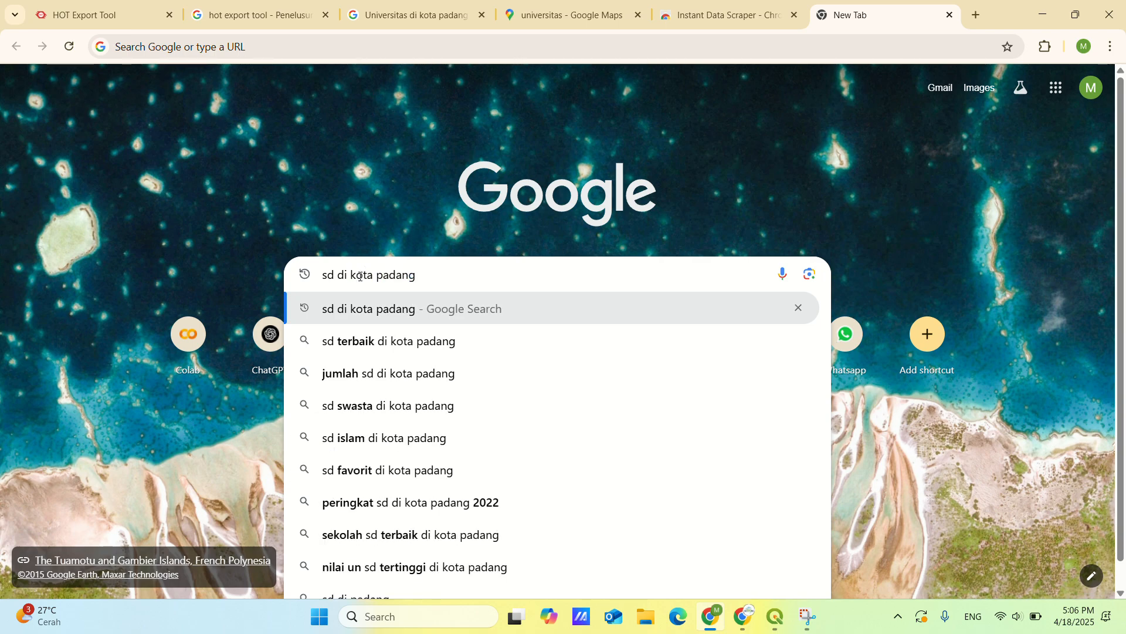
key("Return")
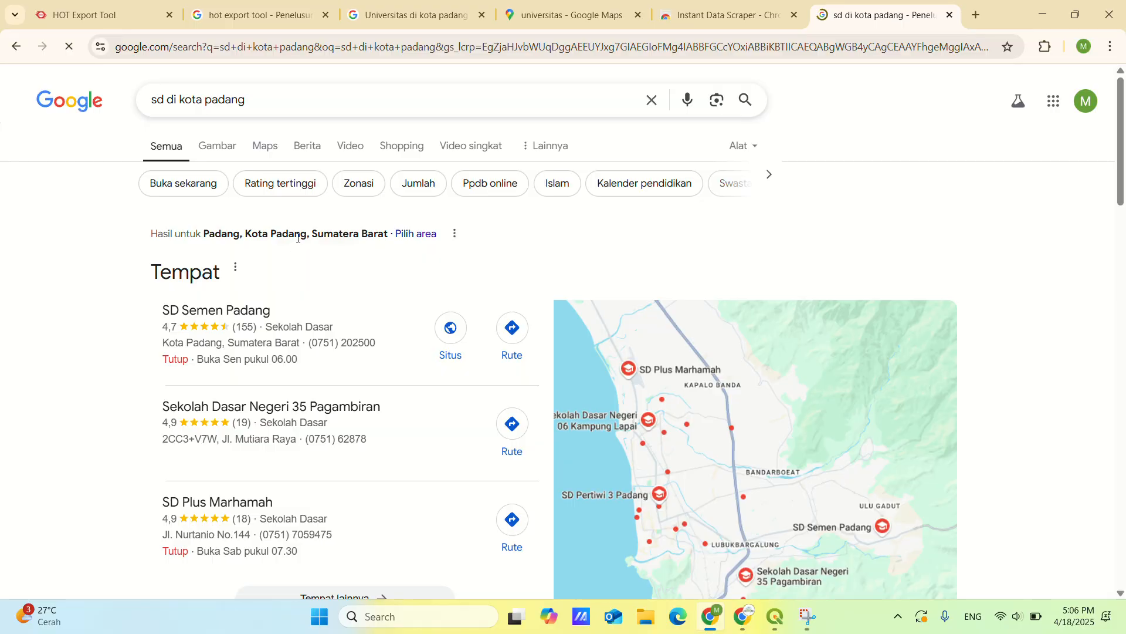
scroll(341, 232, "down", 2)
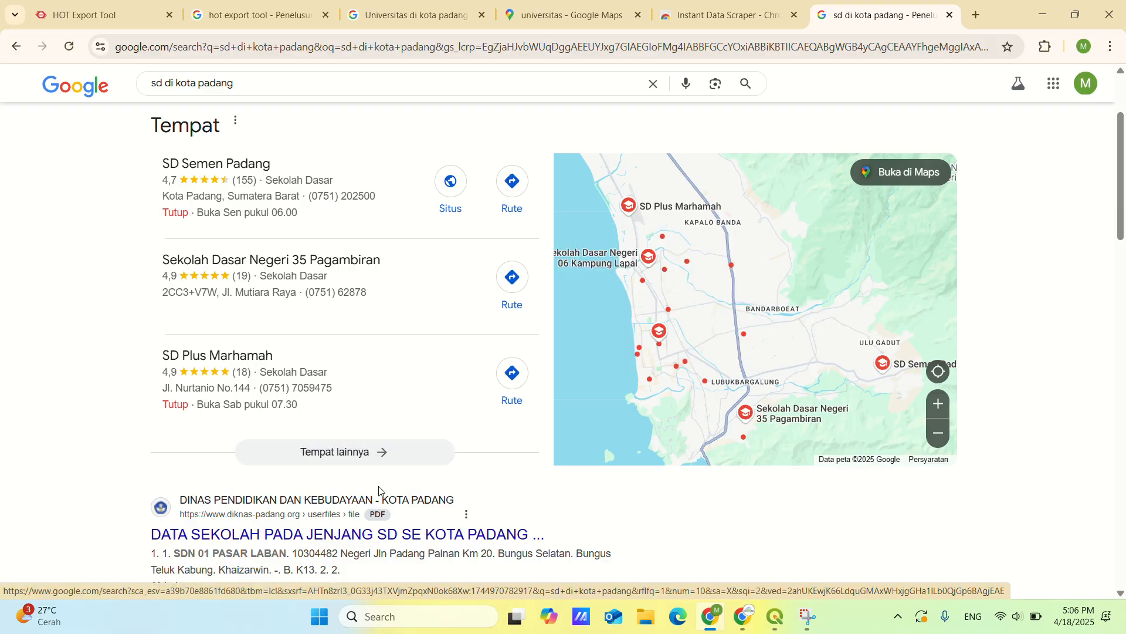
left_click(343, 456)
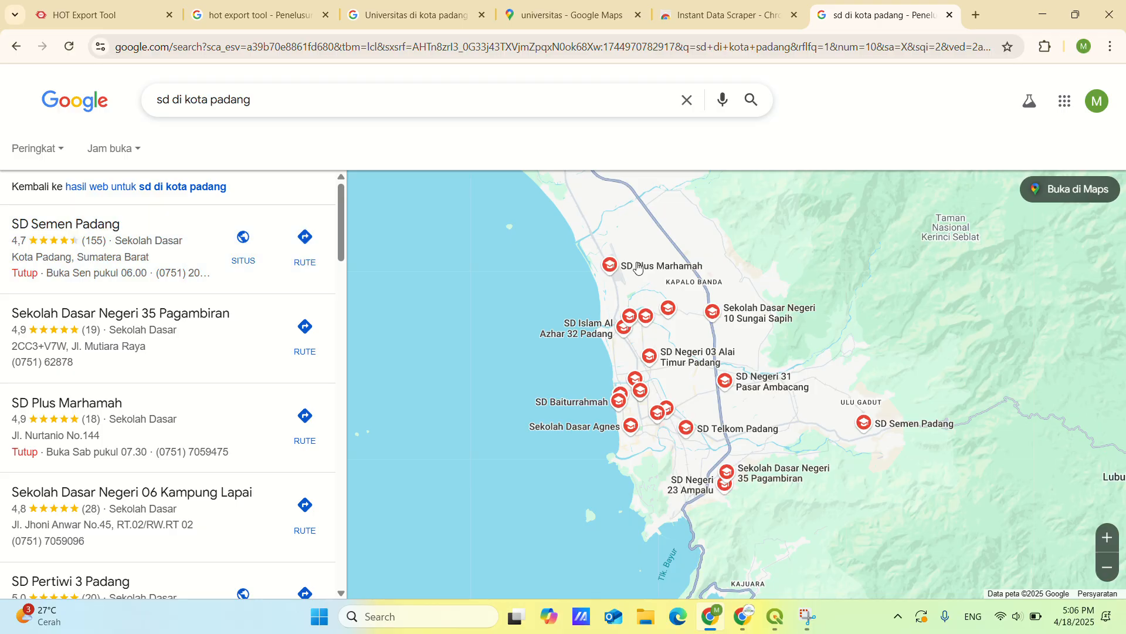
Step: Look through the elementary school list, check results page 10, and return to the first page
mouse_move(322, 263)
scroll(254, 268, "down", 2)
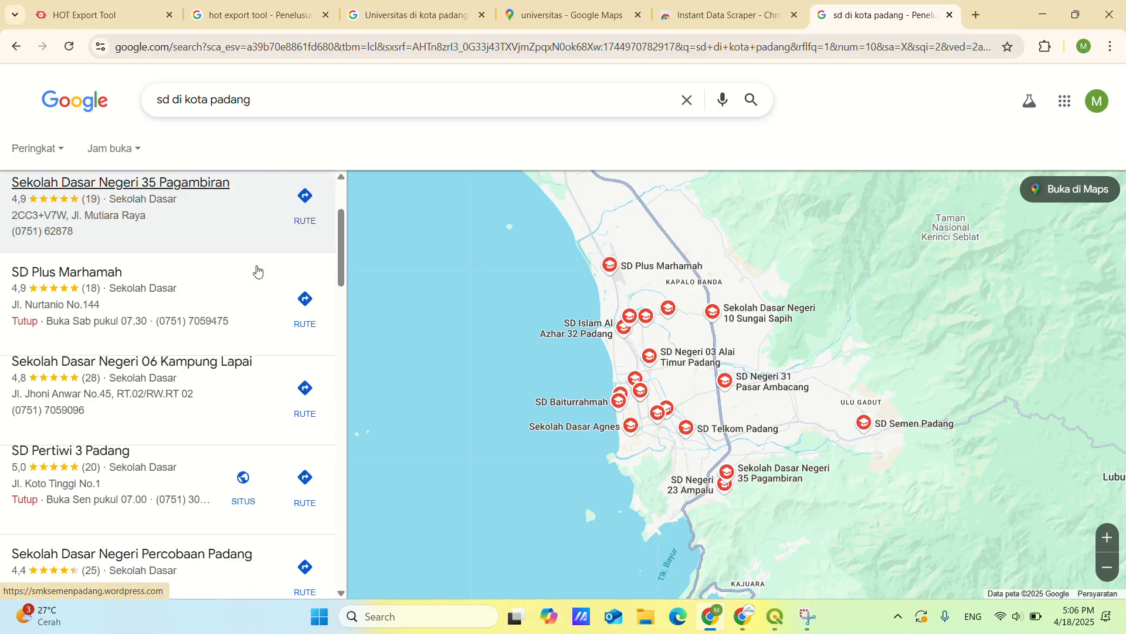
scroll(251, 254, "up", 2)
scroll(248, 252, "down", 3)
scroll(246, 253, "down", 15)
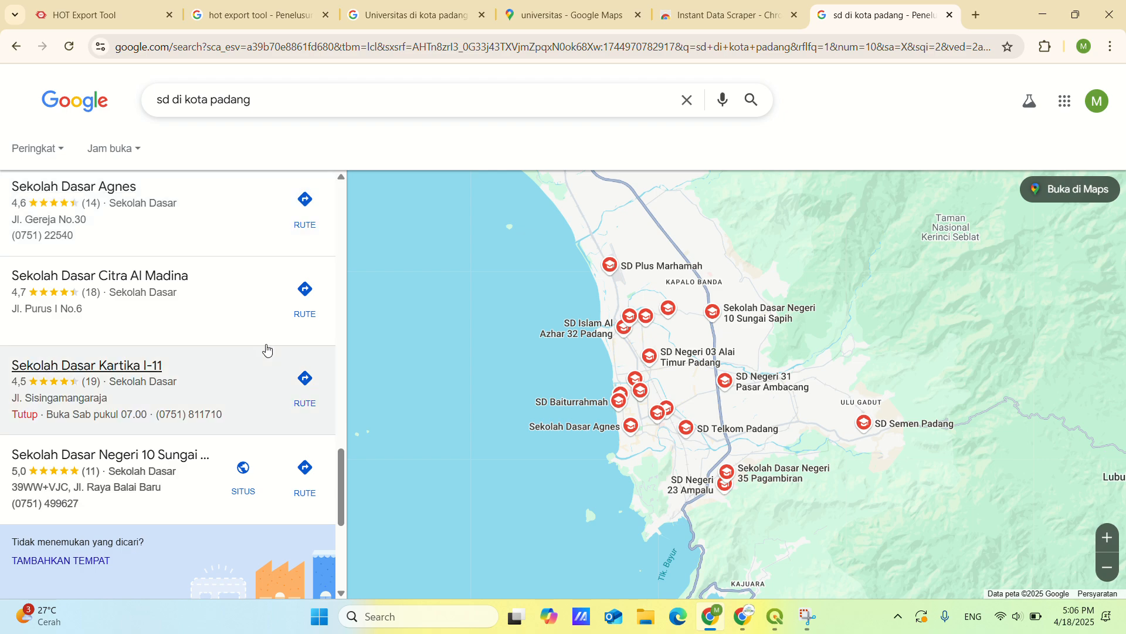
scroll(170, 382, "down", 4)
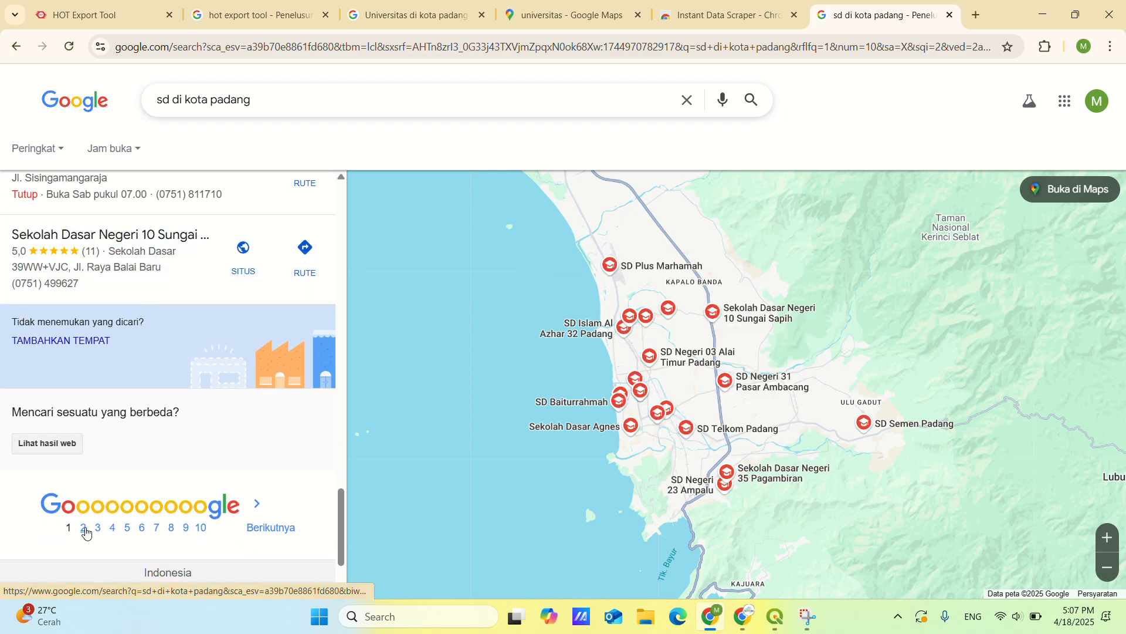
left_click(203, 529)
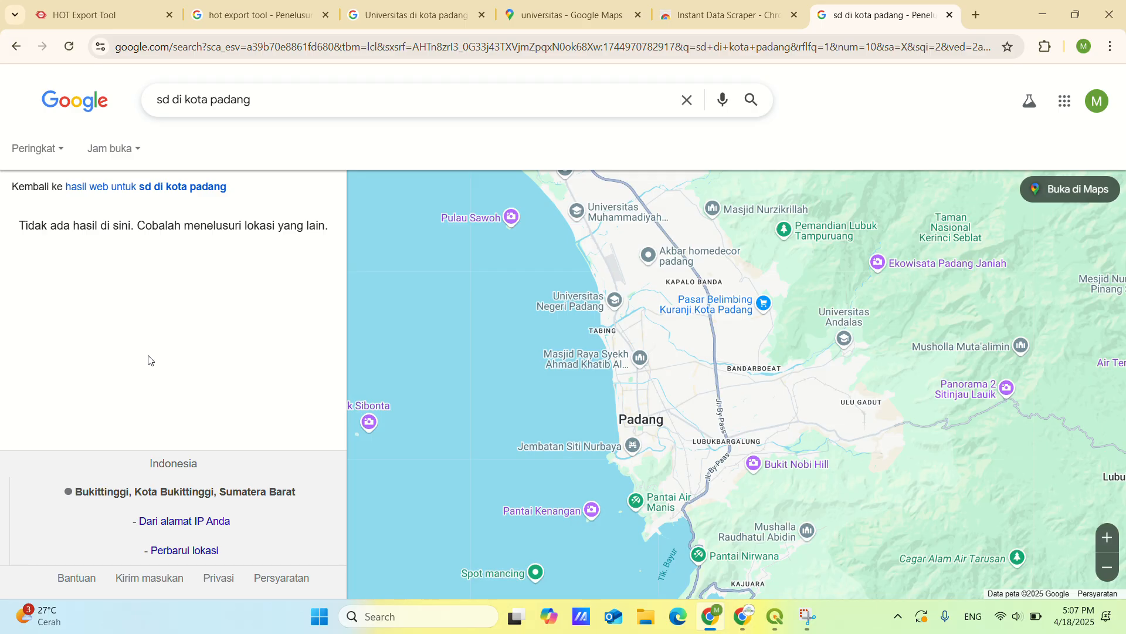
left_click(7, 47)
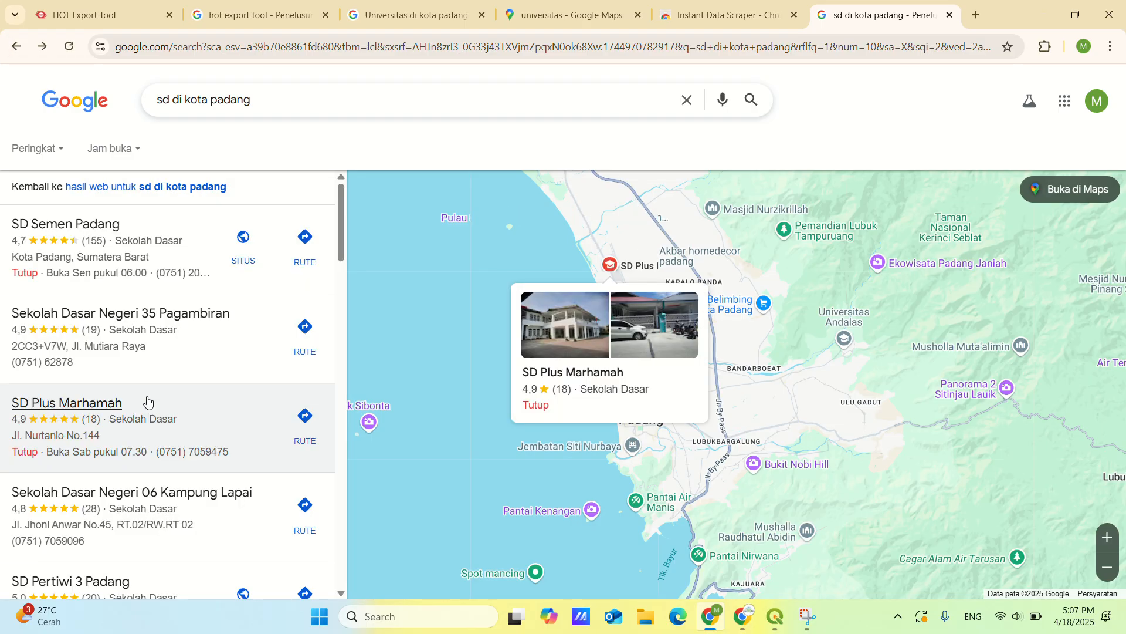
Step: Examine the schools listed on results page 8, then go back to the first page of places
scroll(149, 405, "down", 4)
scroll(151, 413, "down", 10)
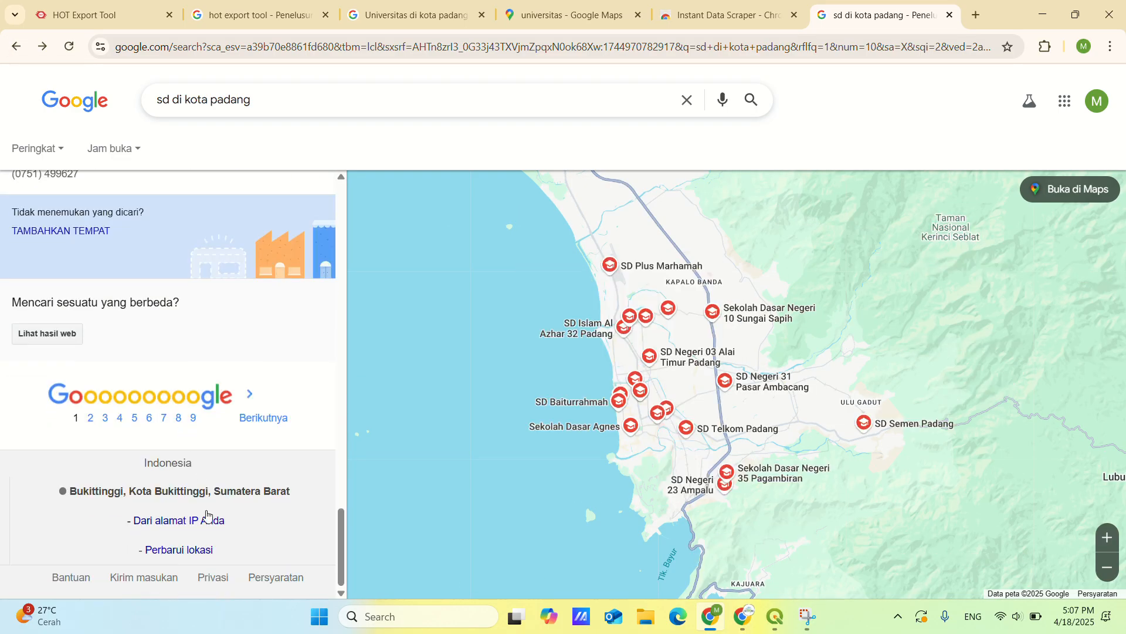
left_click(178, 419)
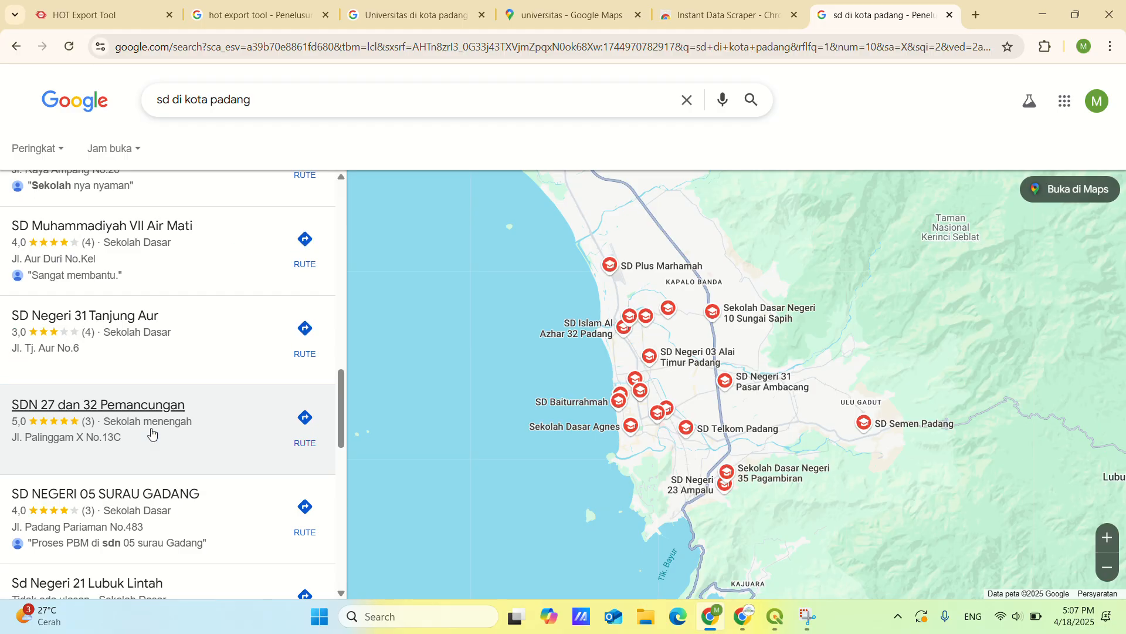
scroll(135, 322, "down", 3)
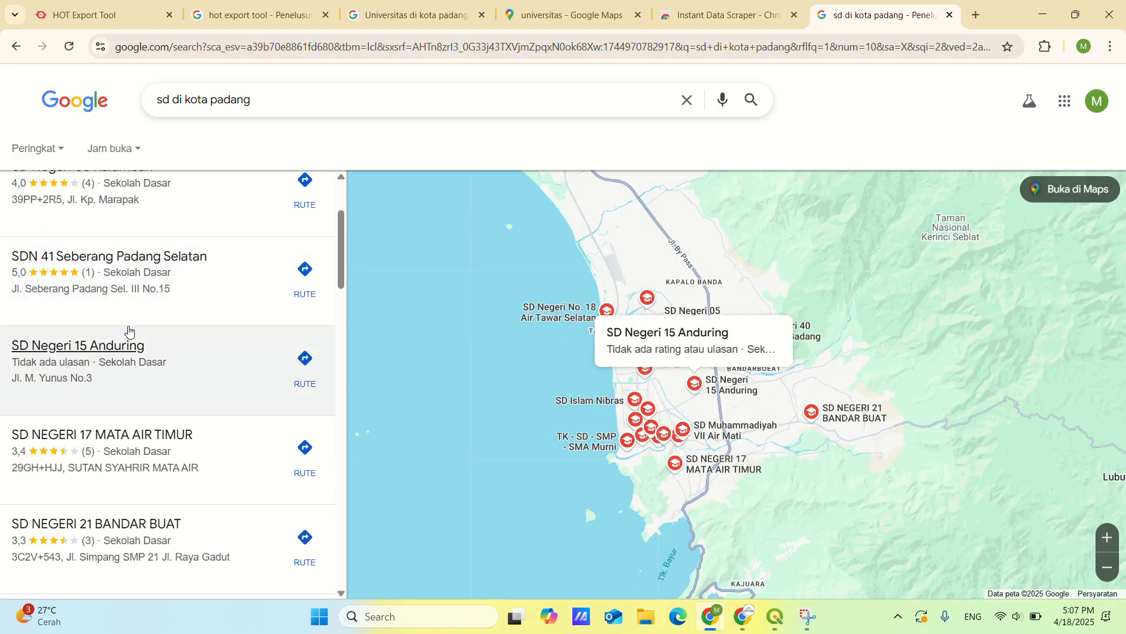
scroll(120, 339, "down", 15)
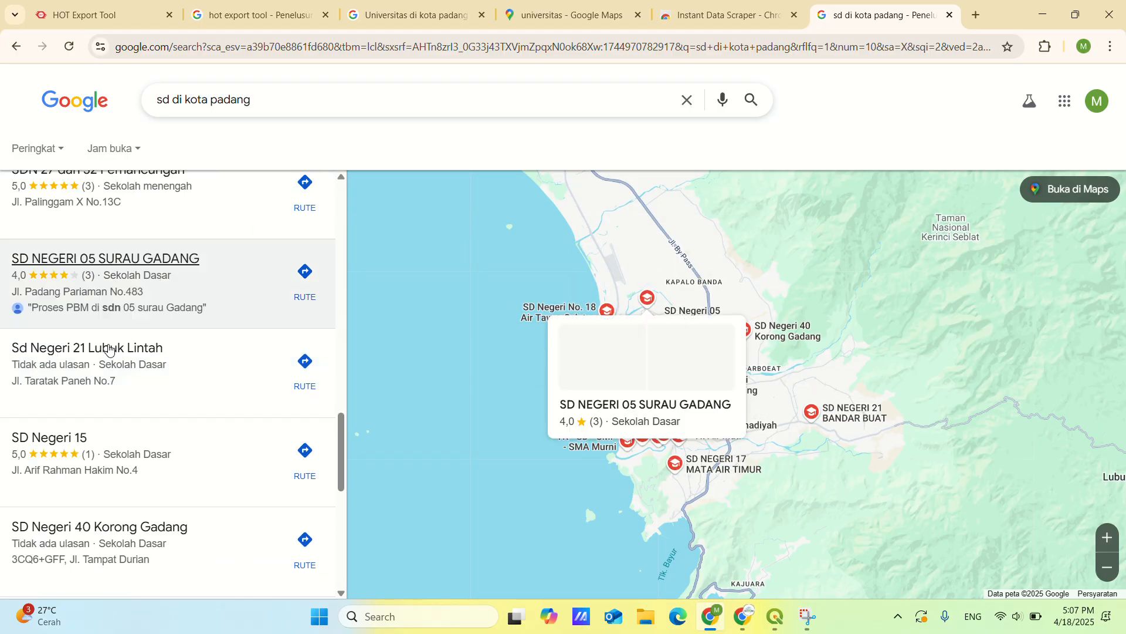
scroll(107, 350, "down", 1)
left_click(108, 418)
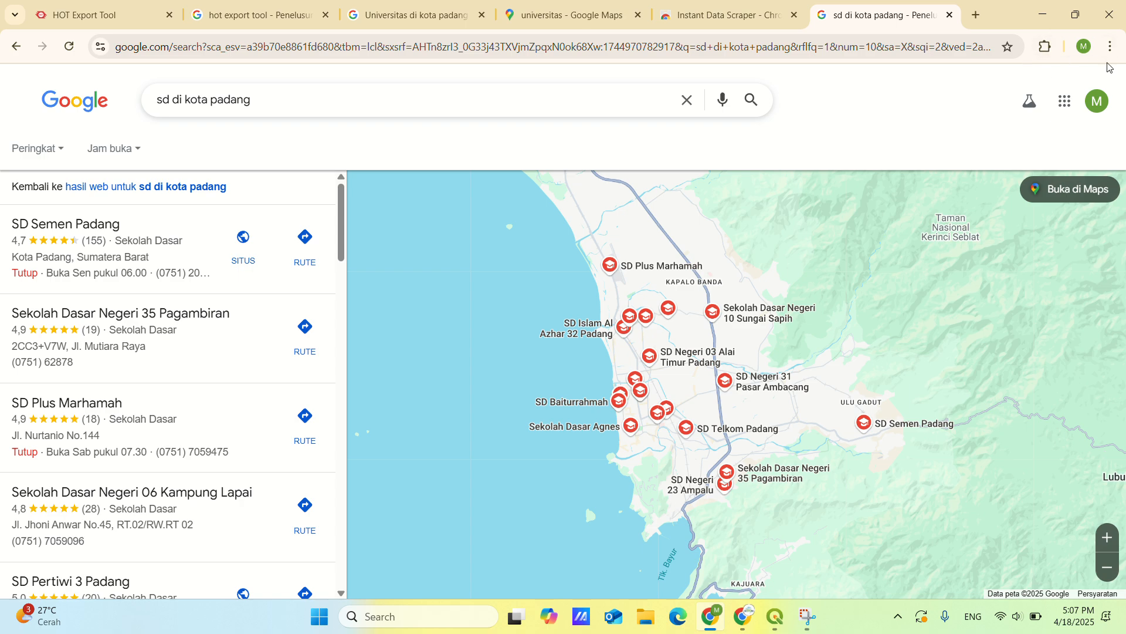
Step: Run the Instant Data Scraper extension on the school list and move its window clear of the list
left_click(1046, 51)
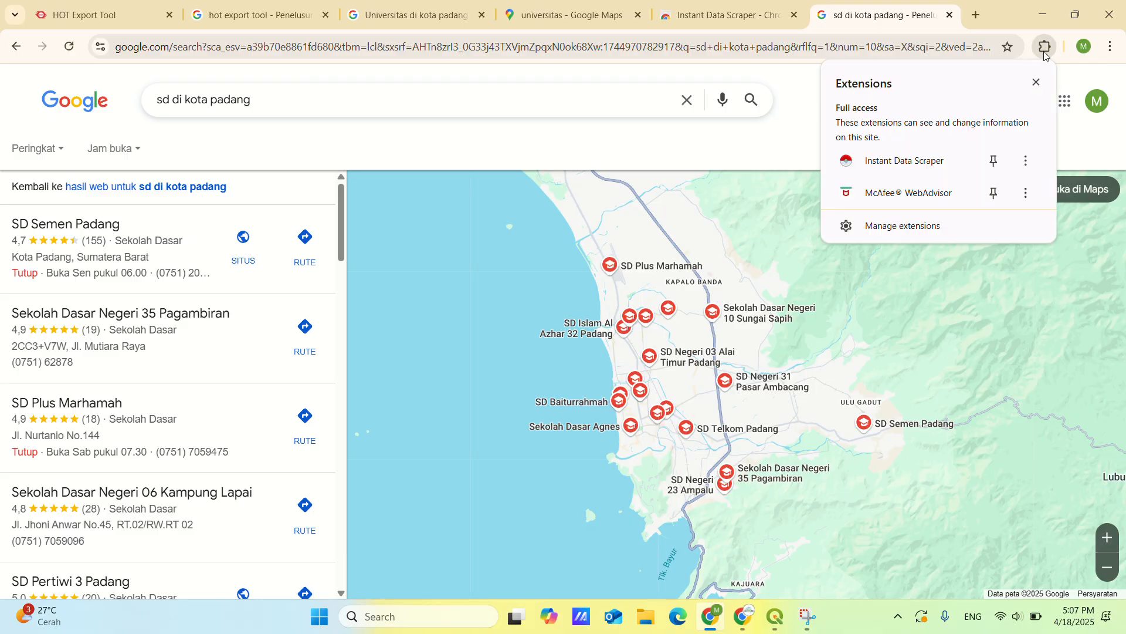
left_click(890, 162)
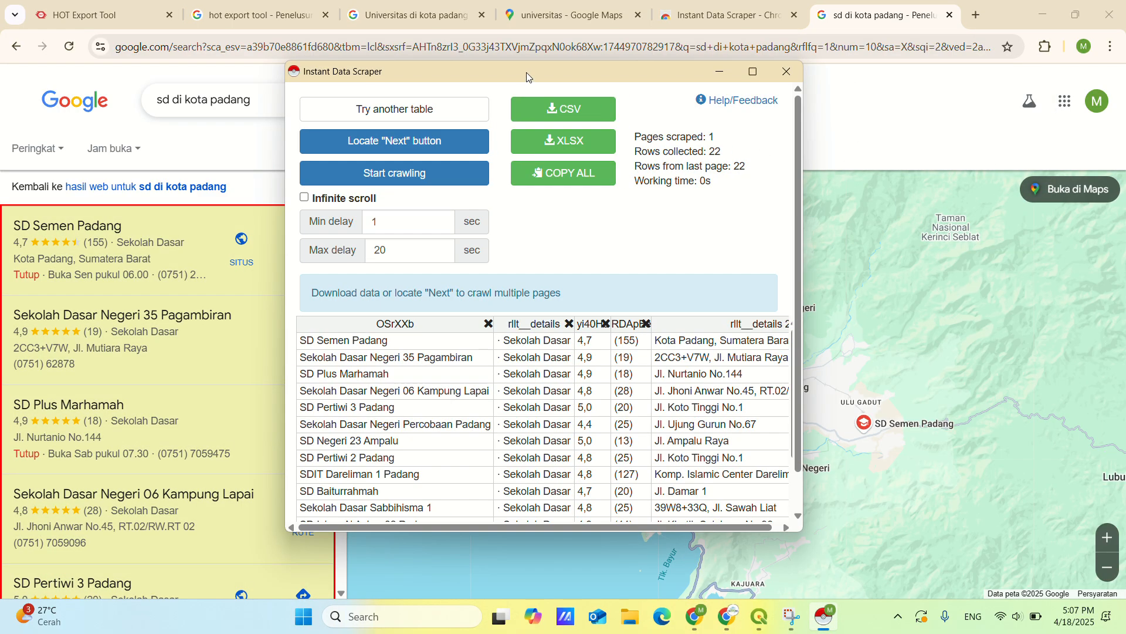
left_click_drag(527, 76, 656, 86)
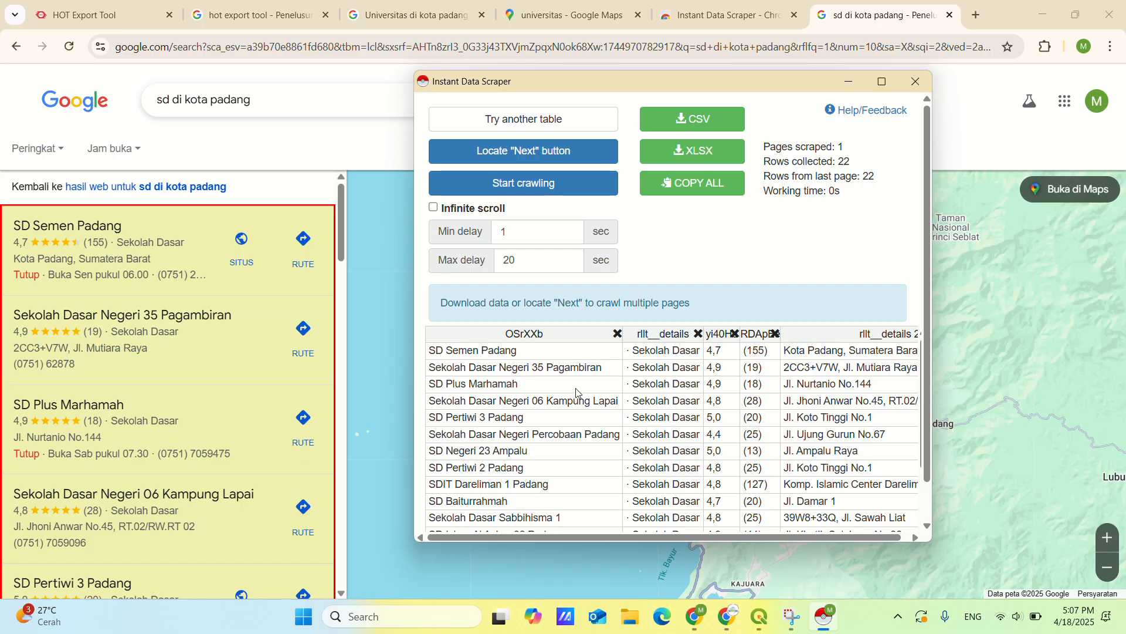
scroll(214, 350, "down", 15)
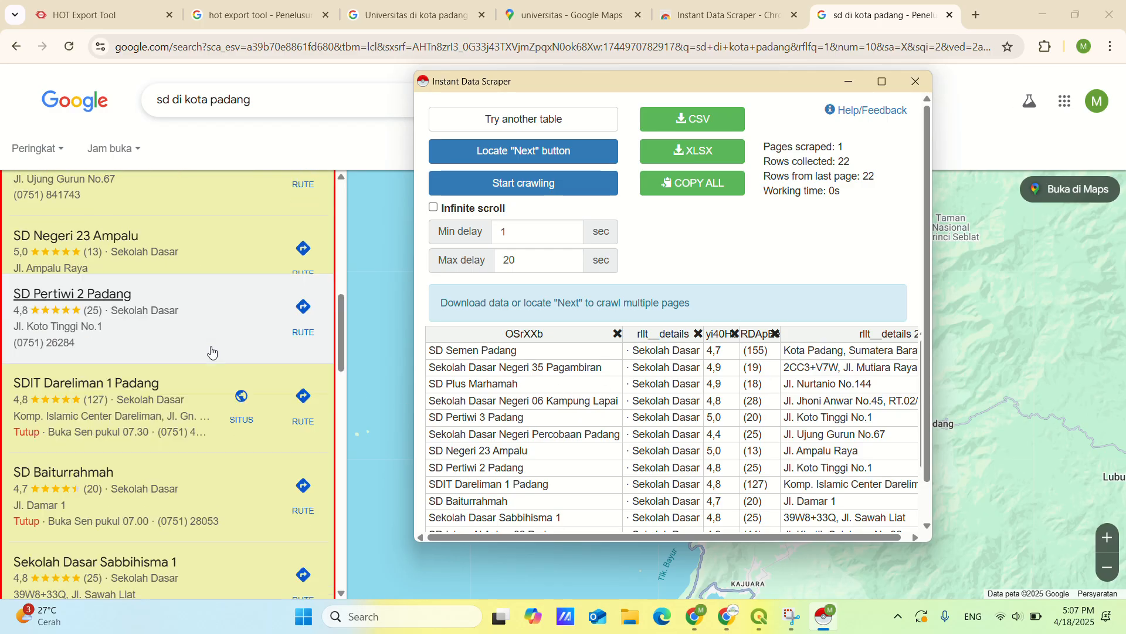
Step: Review the highlighted elementary school list on the first results page, from the top entries to the page links at its end
scroll(214, 343, "down", 13)
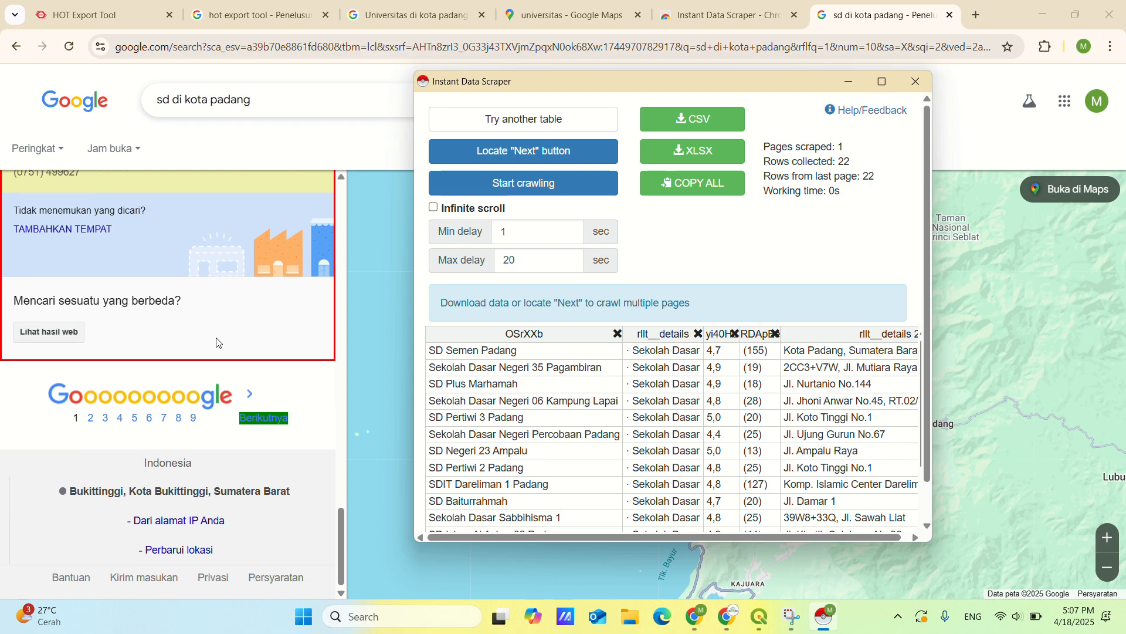
scroll(214, 343, "up", 5)
key("super+shift+s")
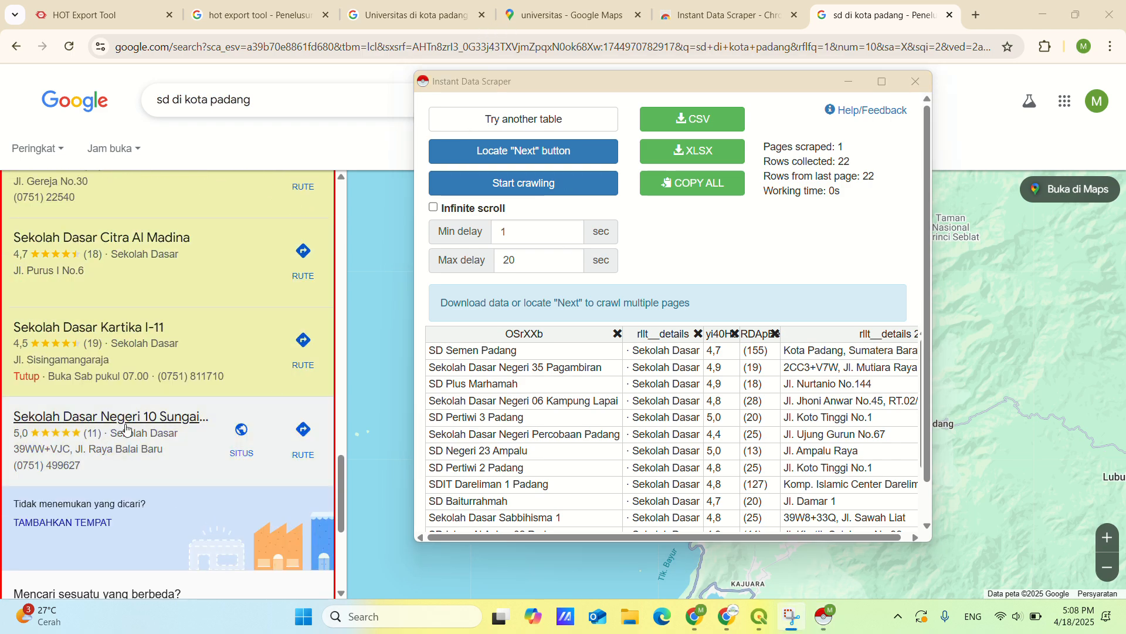
scroll(176, 370, "up", 12)
scroll(176, 340, "up", 9)
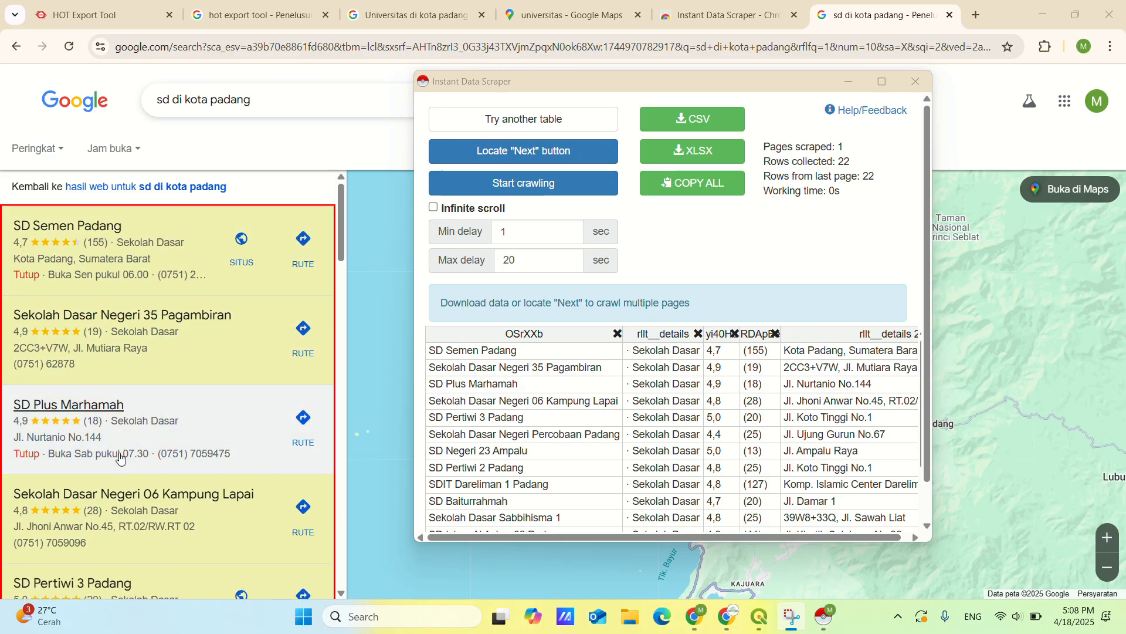
scroll(148, 412, "down", 15)
scroll(148, 413, "down", 10)
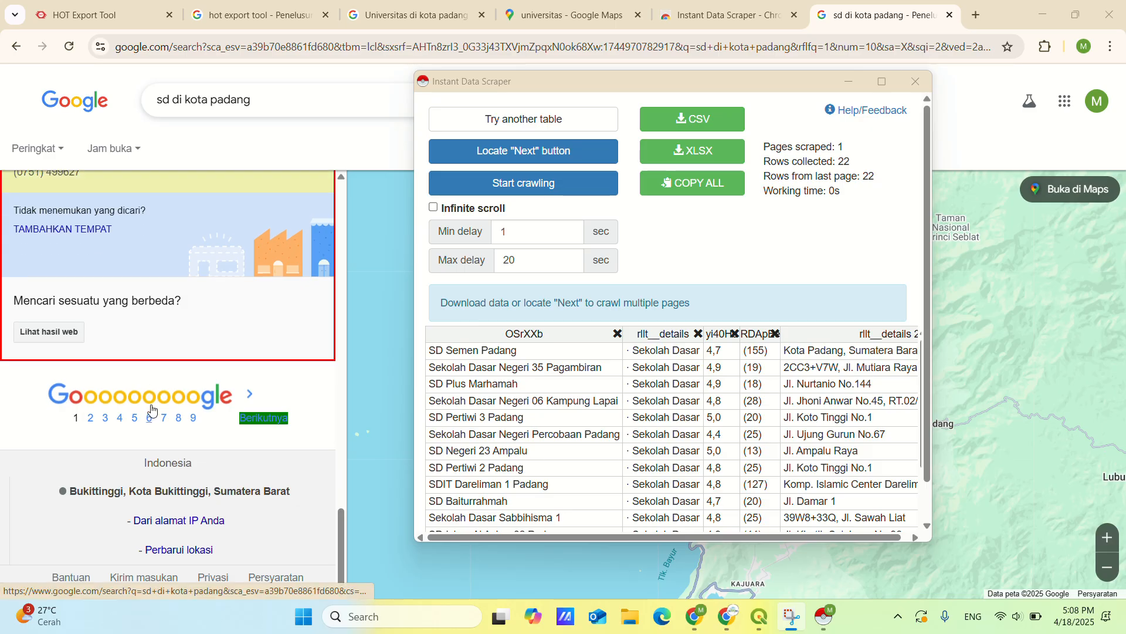
scroll(156, 403, "up", 15)
scroll(164, 401, "up", 15)
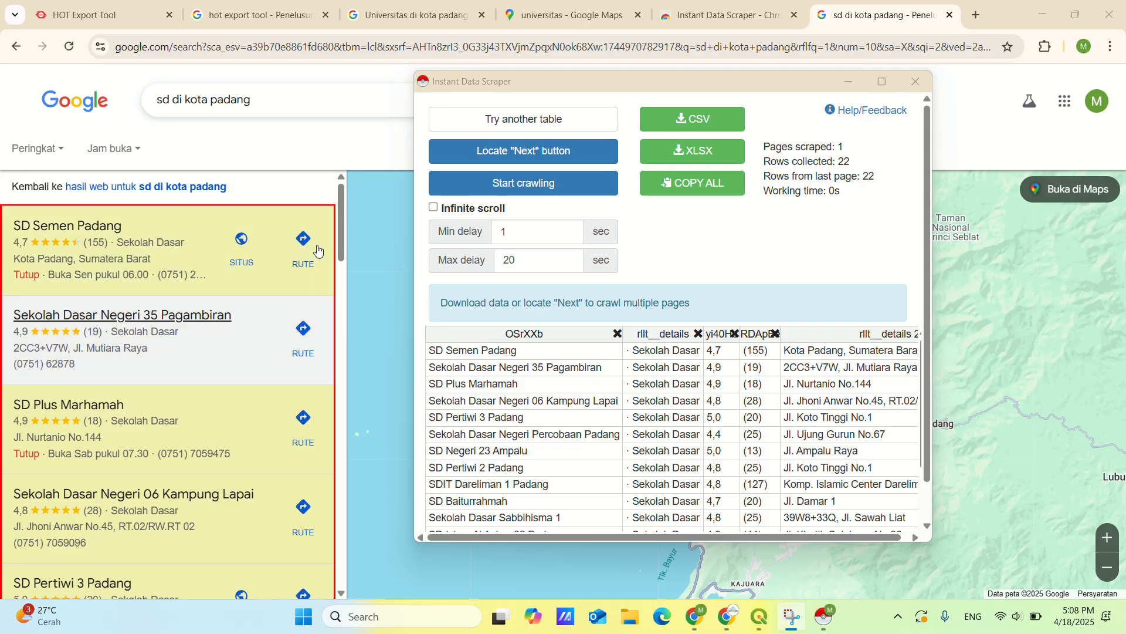
Step: Mark the "Berikutnya" link as the scraper's Next button and start crawling all result pages
left_click(504, 155)
scroll(208, 329, "down", 15)
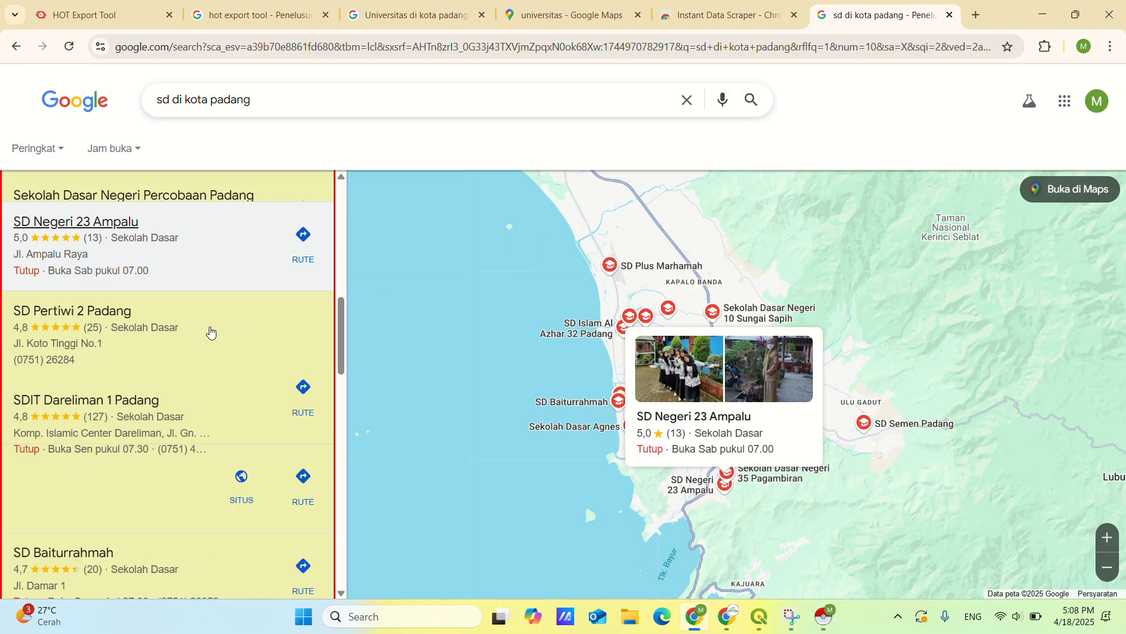
scroll(214, 331, "down", 10)
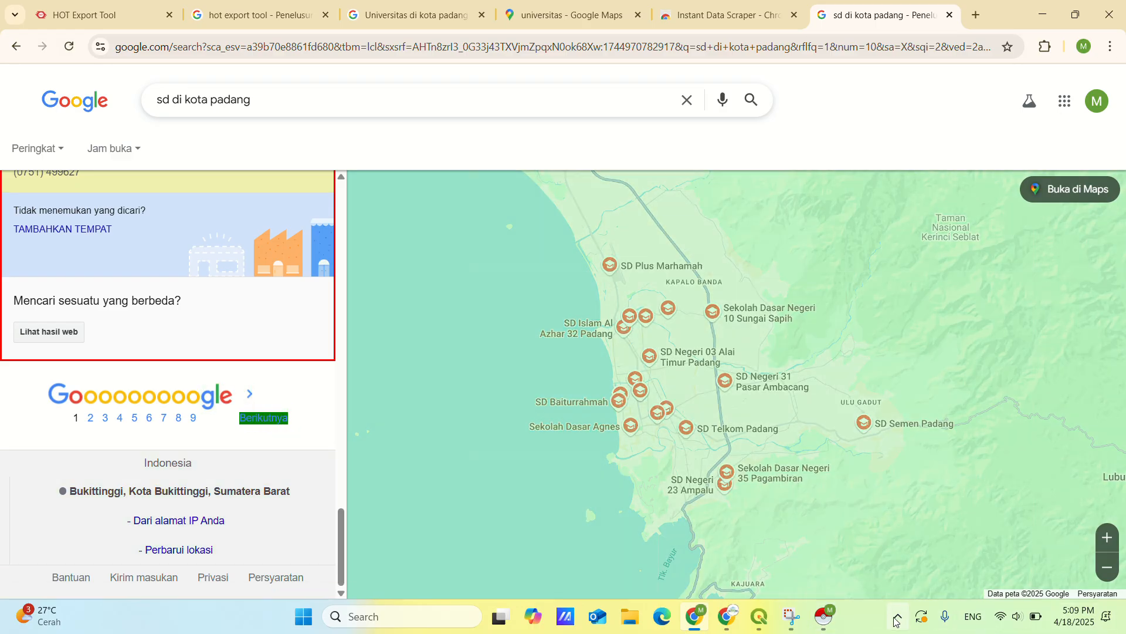
left_click(823, 616)
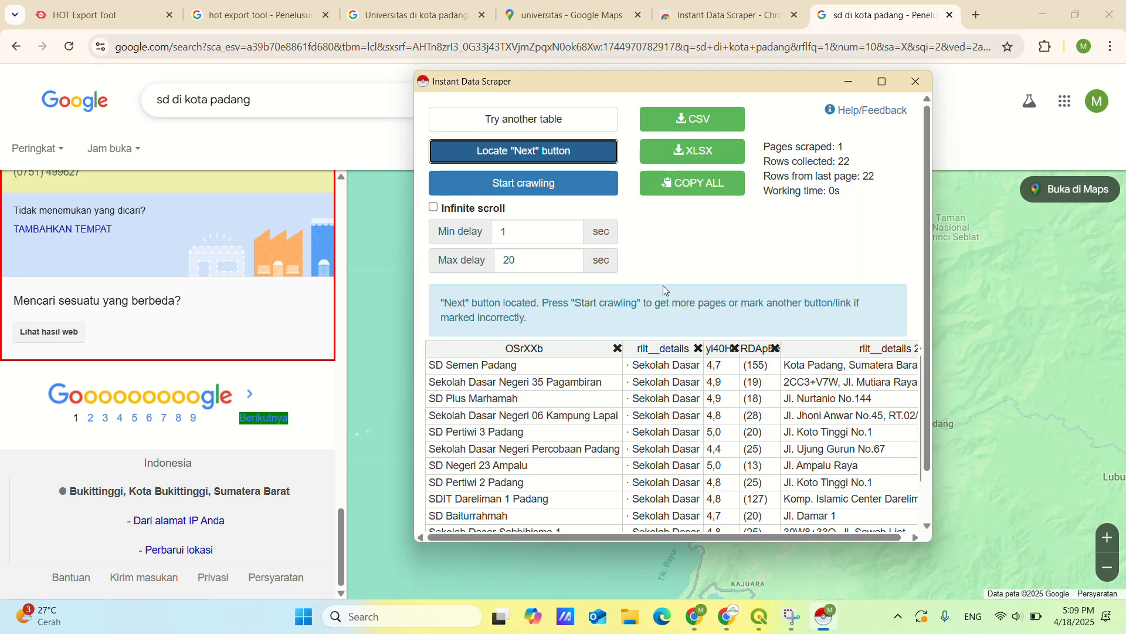
left_click(538, 194)
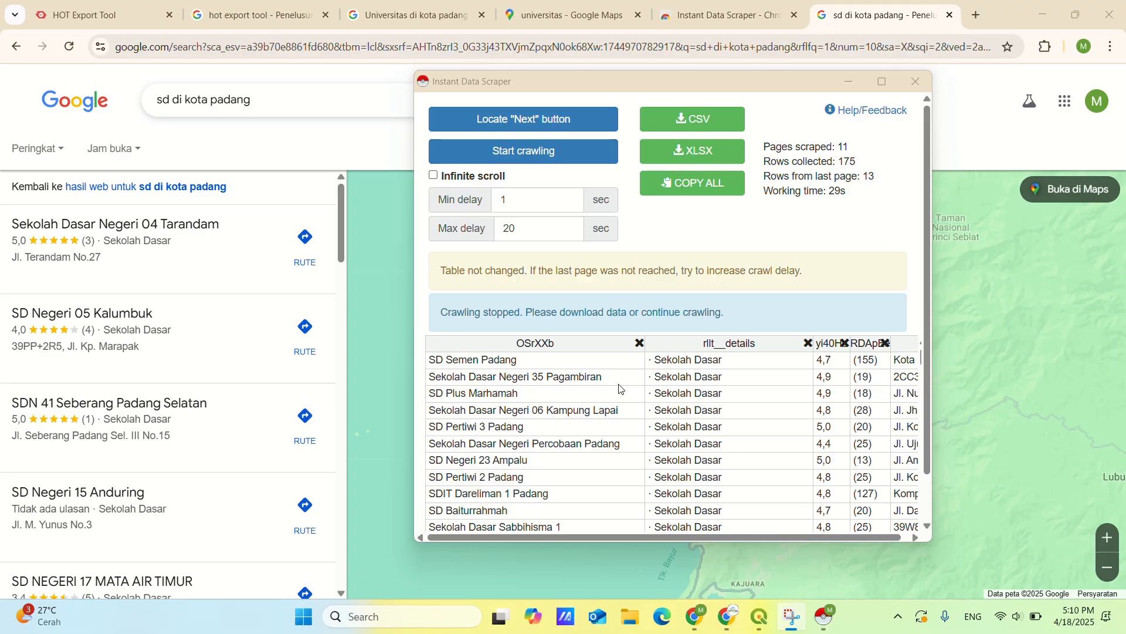
Step: Examine the rows scraped from all pages in the Instant Data Scraper table, then return to the first row
scroll(591, 390, "down", 10)
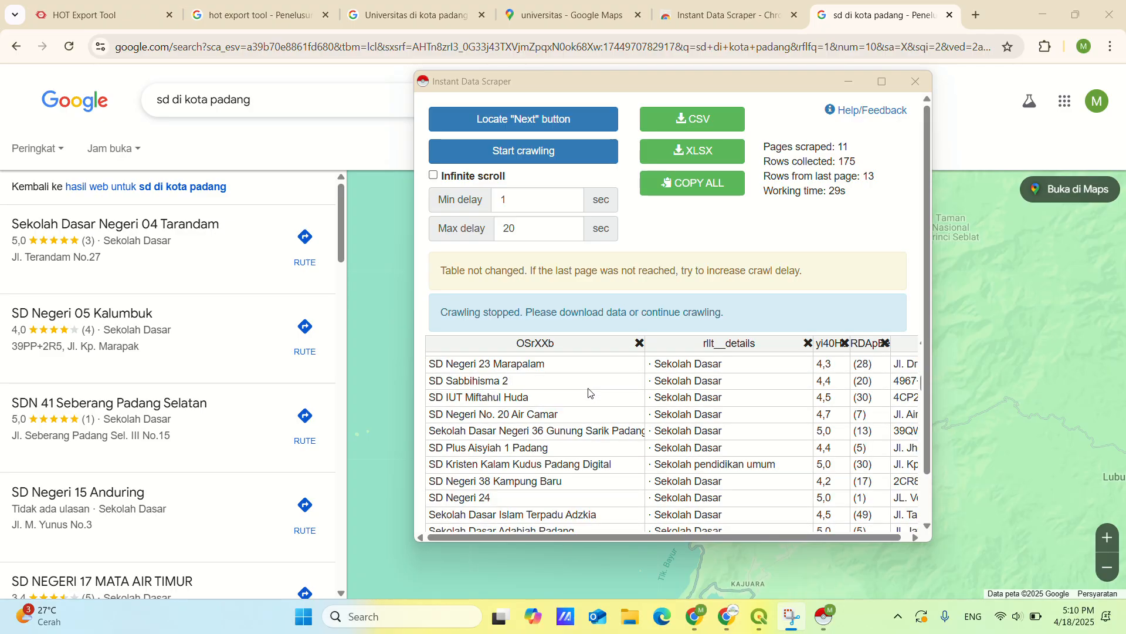
scroll(591, 391, "down", 10)
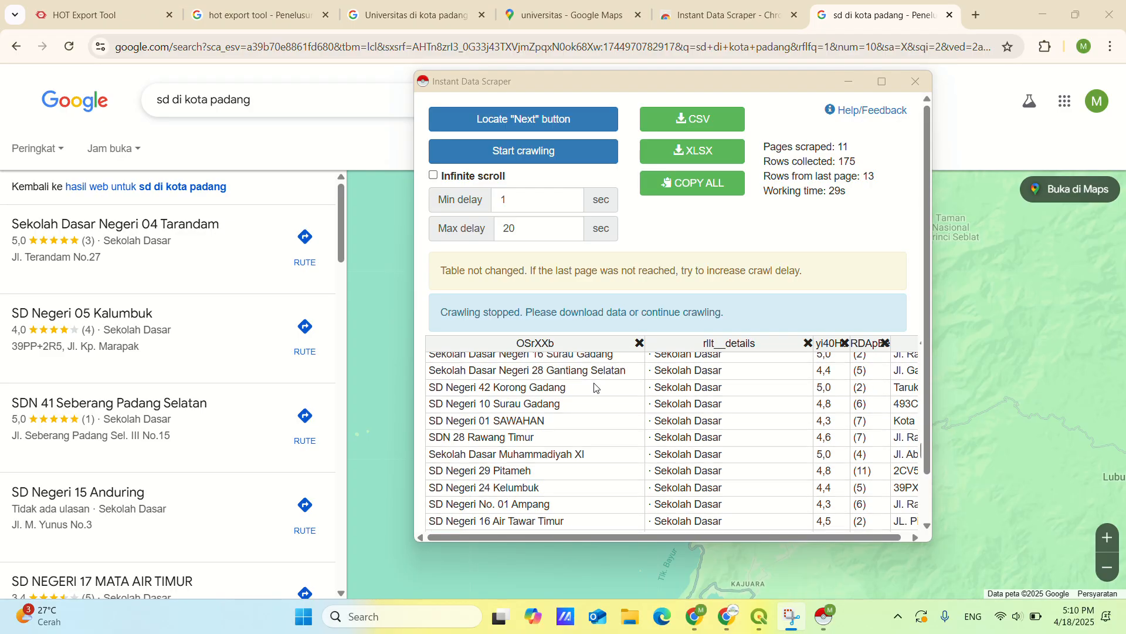
scroll(522, 434, "down", 10)
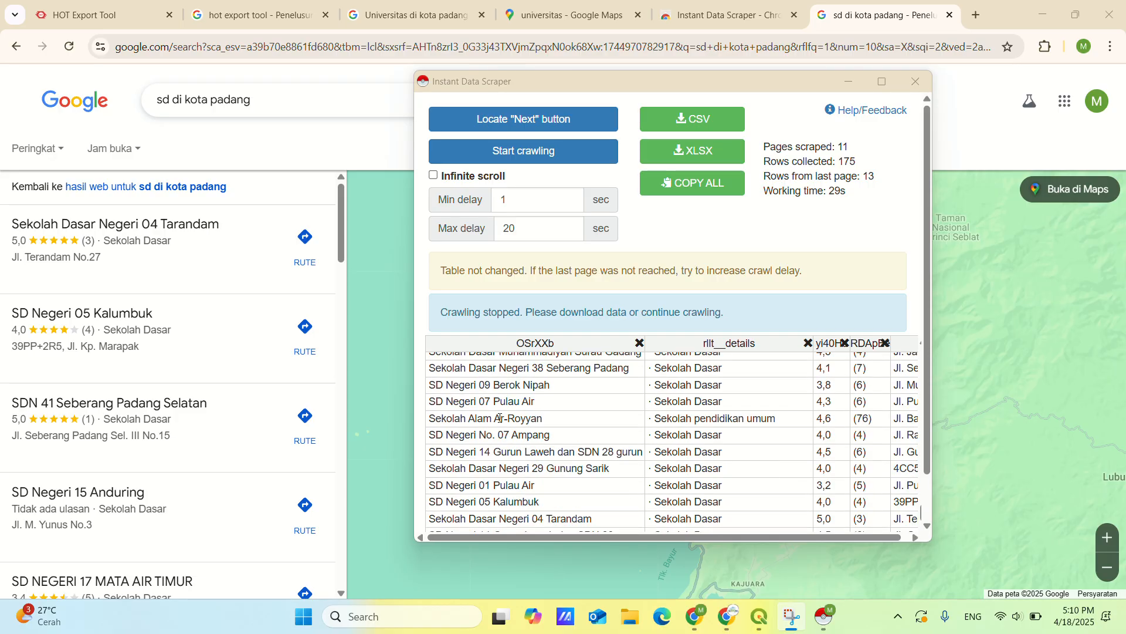
scroll(541, 408, "up", 10)
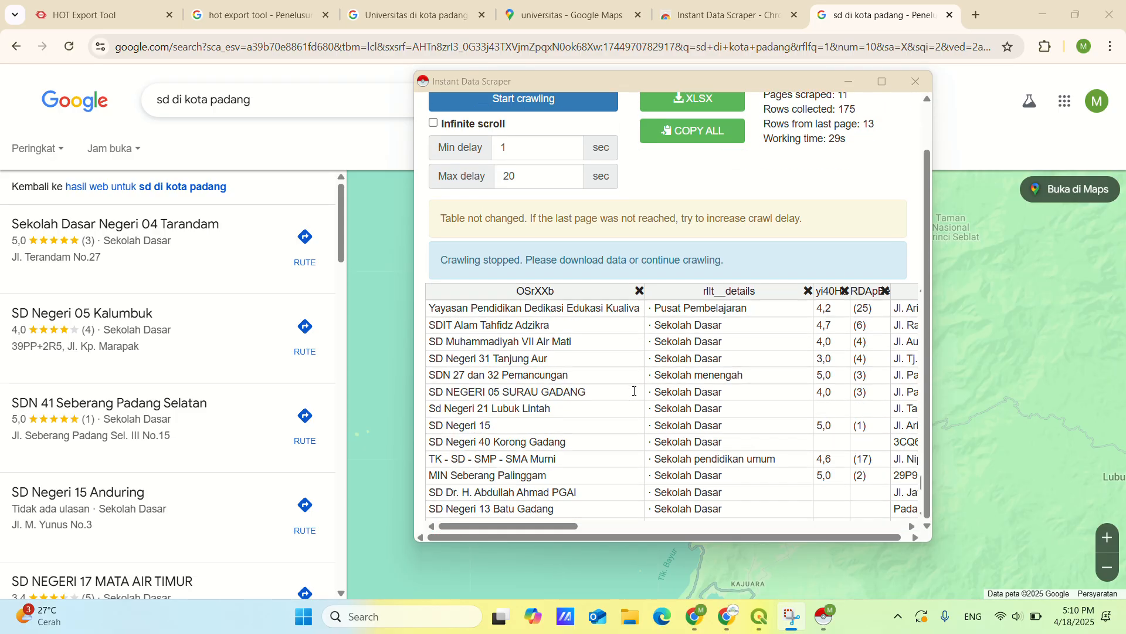
scroll(616, 417, "up", 5)
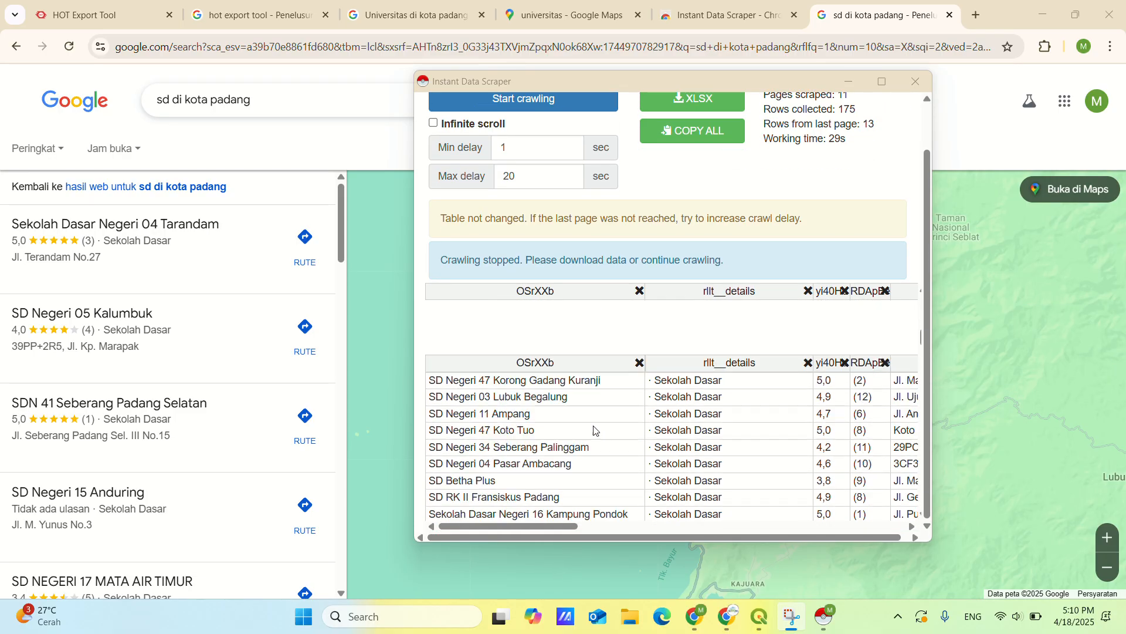
left_click_drag(518, 526, 493, 513)
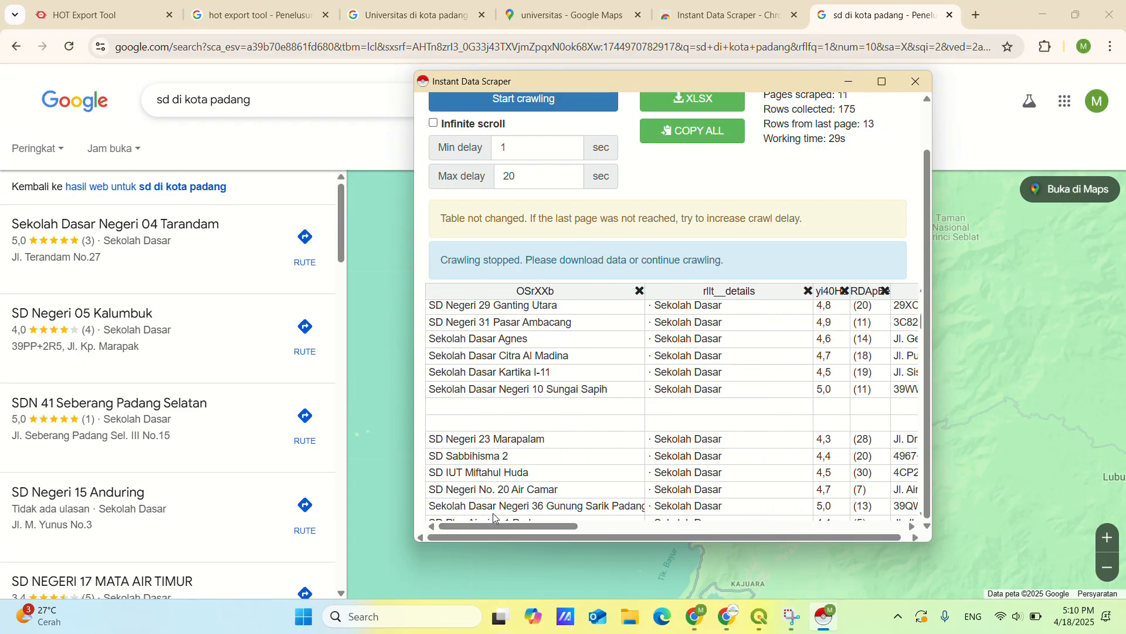
scroll(563, 434, "up", 6)
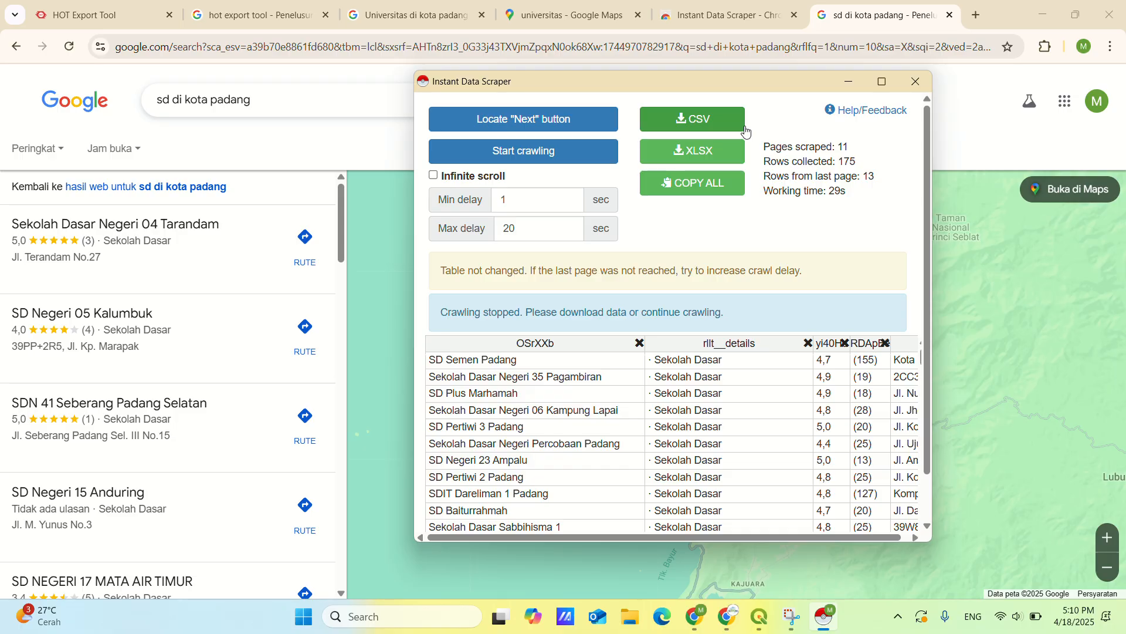
Step: Download the scraped data as XLSX and open google.xlsx in Excel
left_click(693, 154)
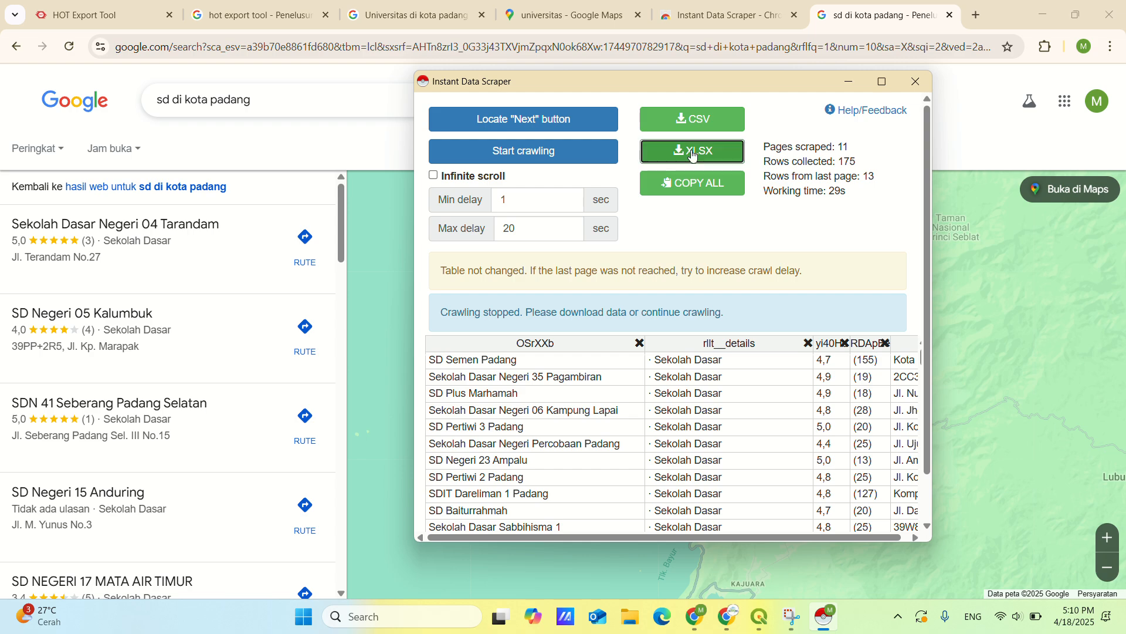
left_click(1059, 48)
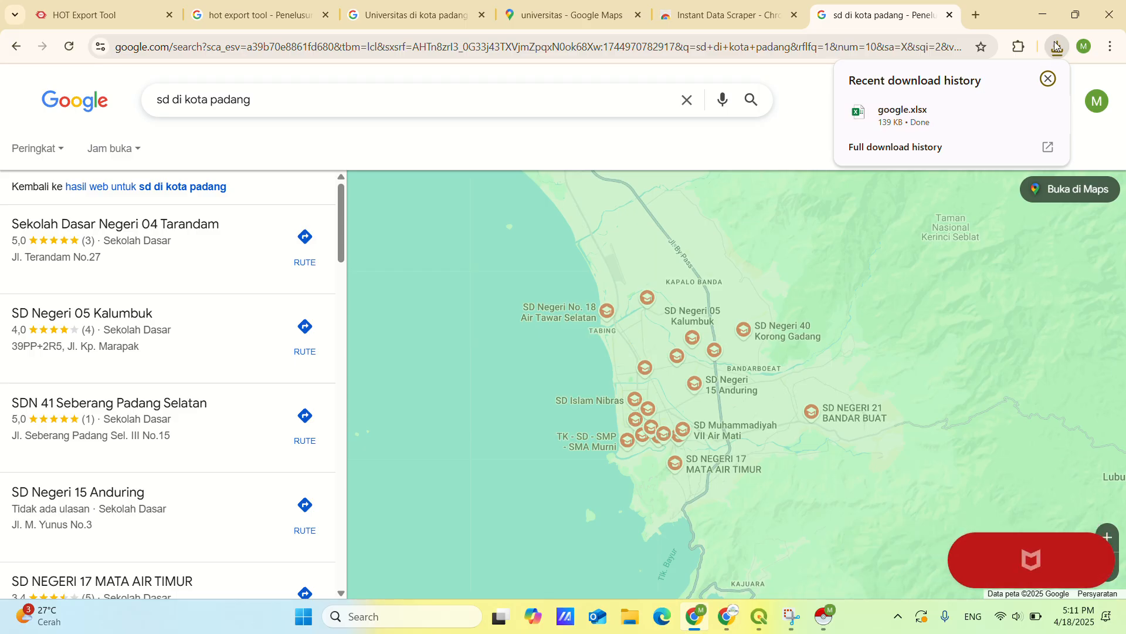
left_click(897, 116)
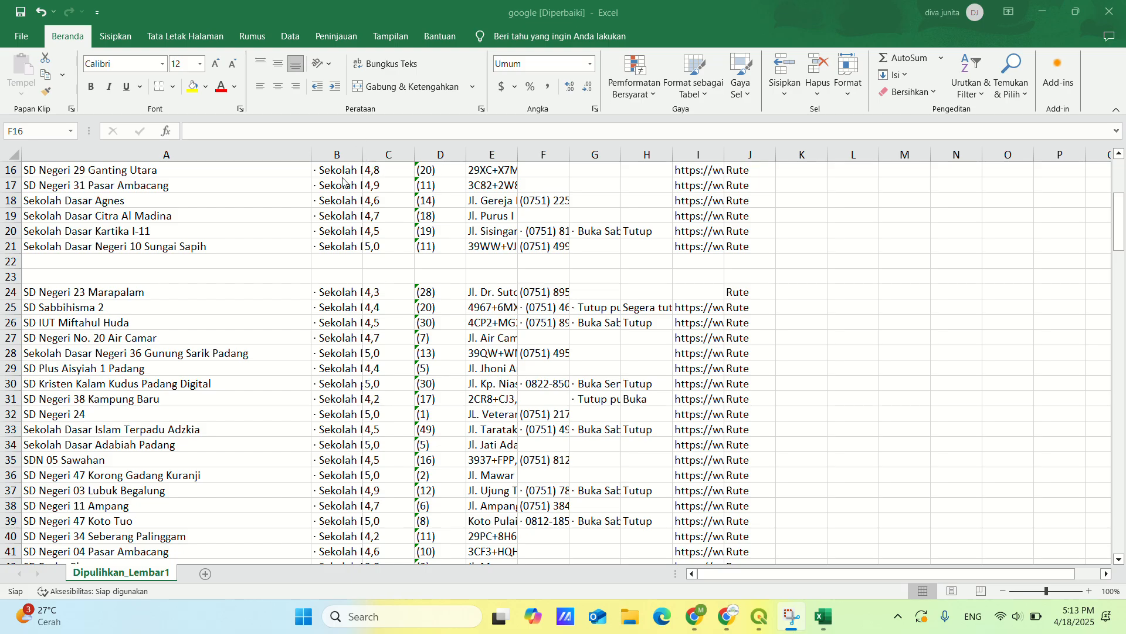
Step: Fit the widths of columns B, D and E to their contents and make the rating column C narrower
double_click(365, 157)
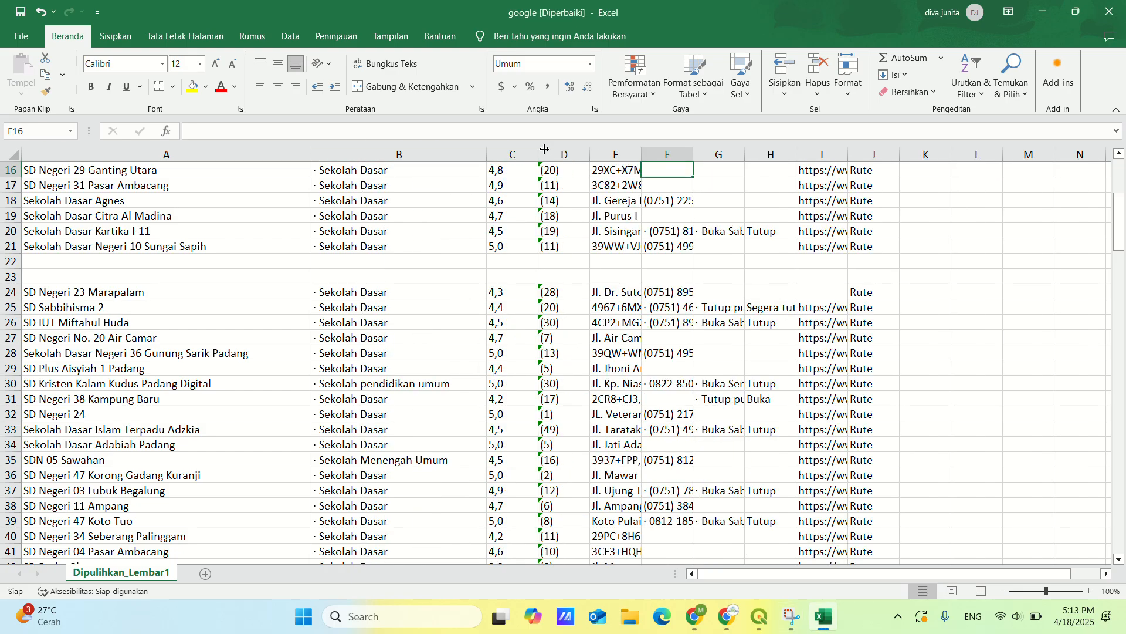
left_click_drag(536, 156, 526, 156)
double_click(578, 156)
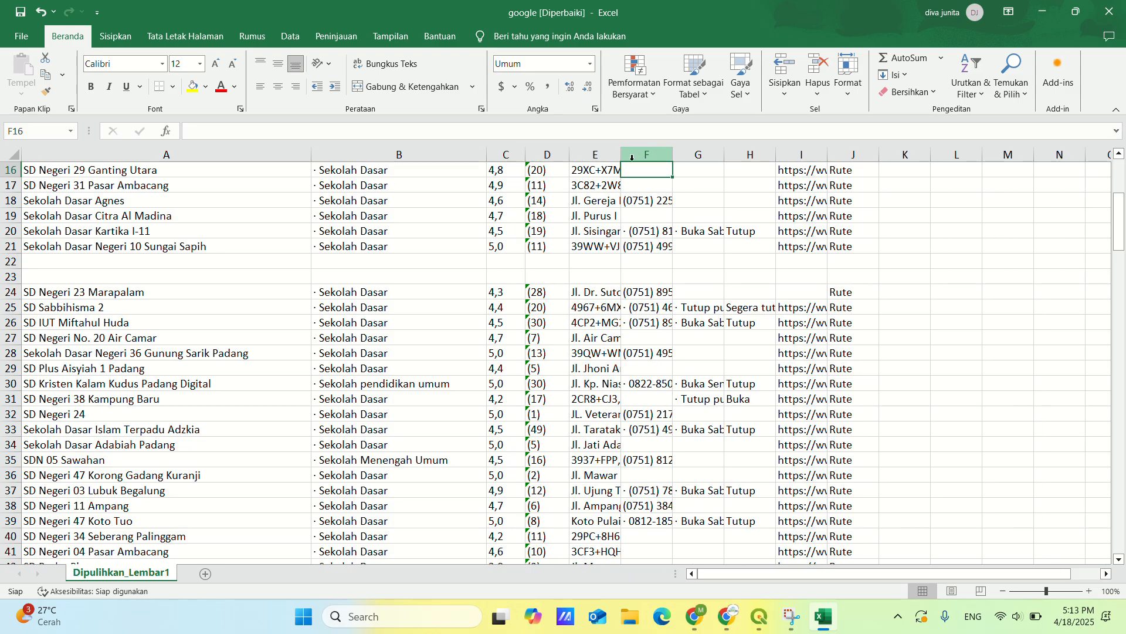
double_click(622, 156)
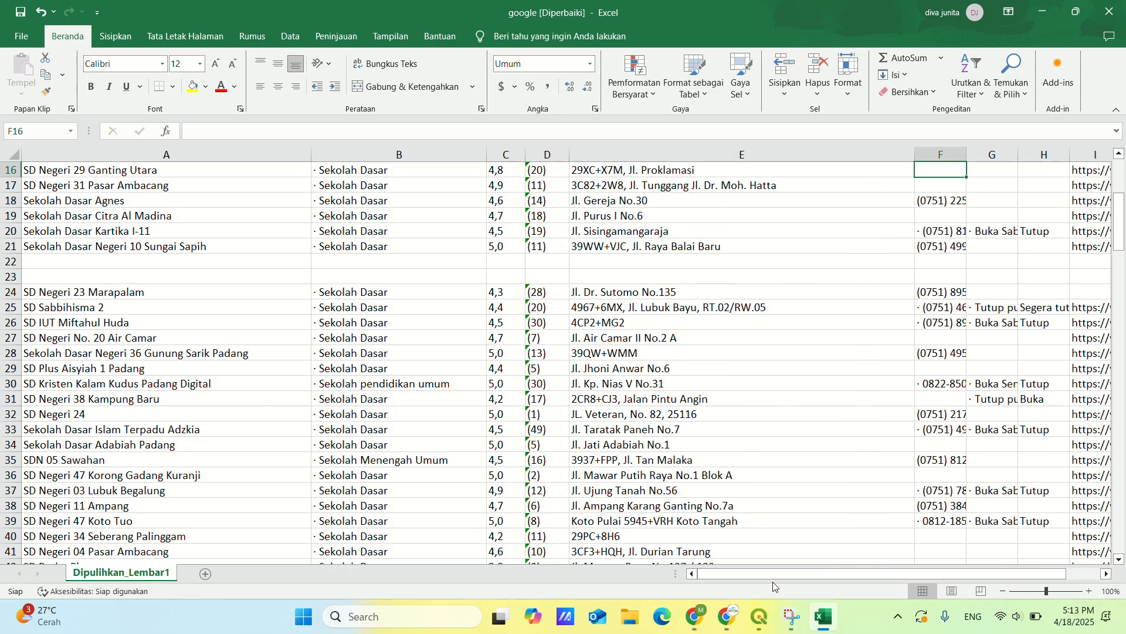
Step: Widen column F to show the full phone numbers and fit columns G, H and I to their contents
left_click_drag(773, 576, 953, 569)
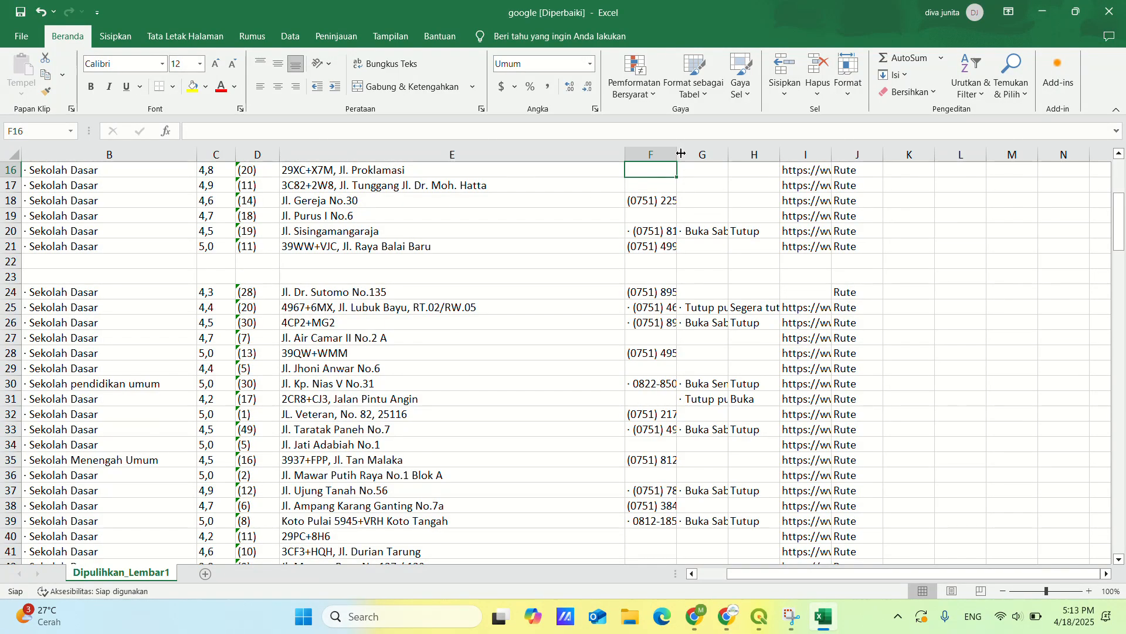
left_click_drag(675, 156, 714, 156)
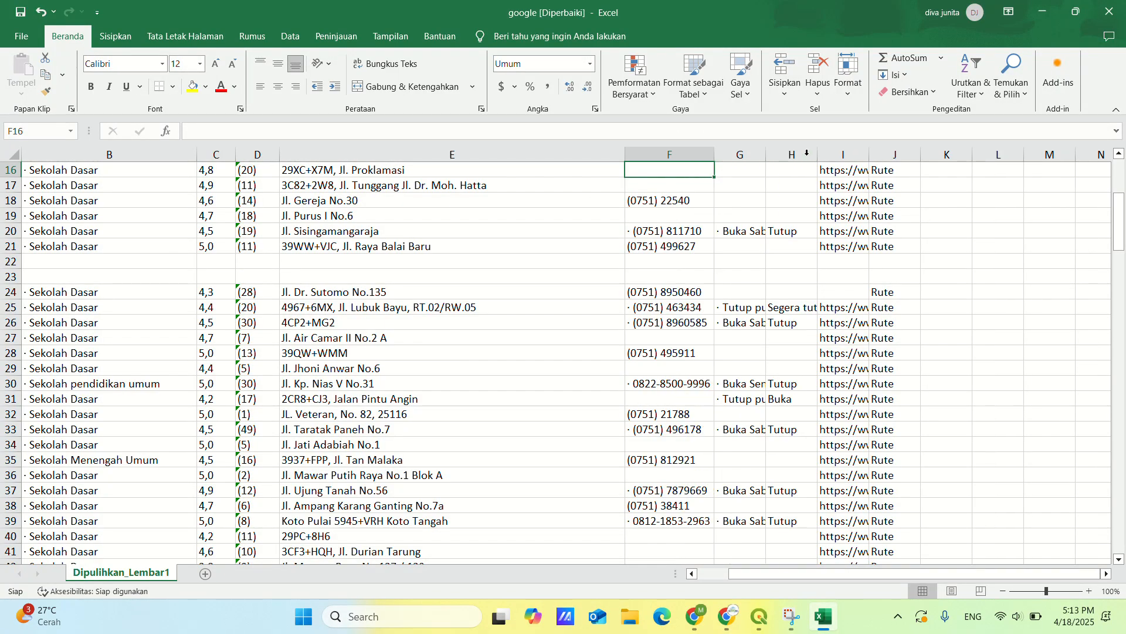
double_click(768, 157)
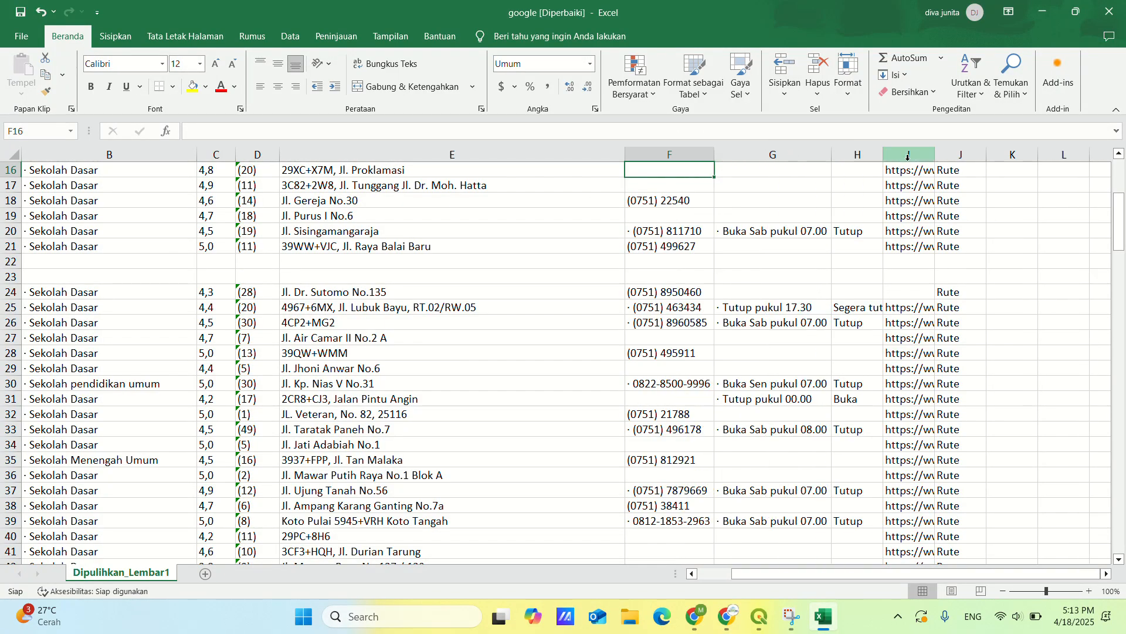
double_click(883, 156)
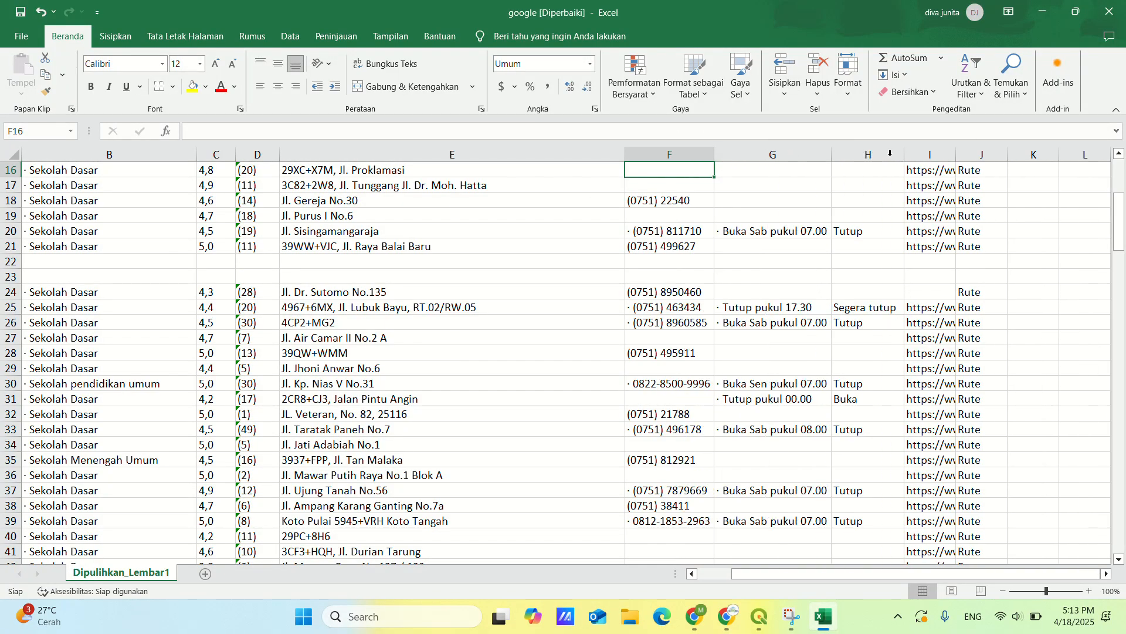
double_click(954, 155)
left_click_drag(780, 572, 727, 575)
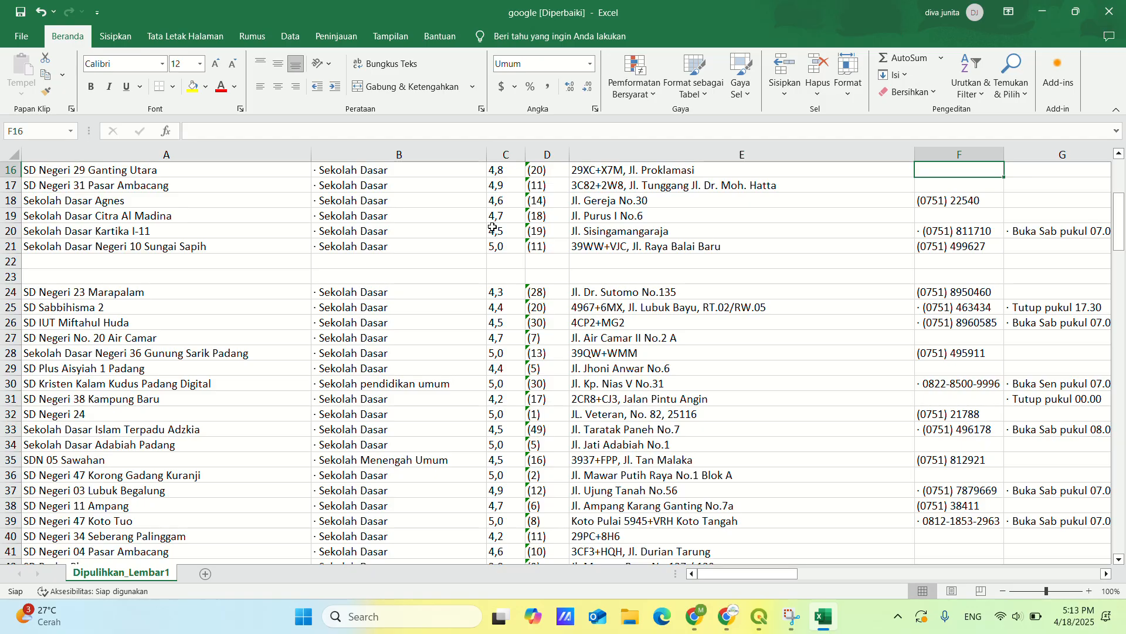
Step: Delete column B with the school category
left_click(391, 154)
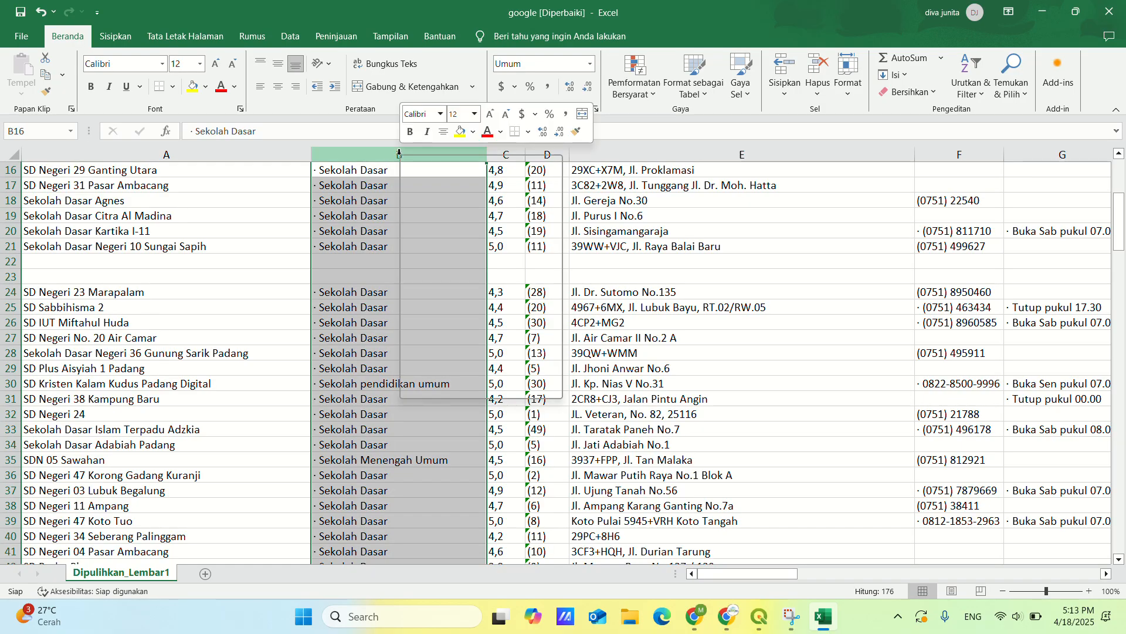
right_click(399, 153)
key("Escape")
key("ctrl+minus")
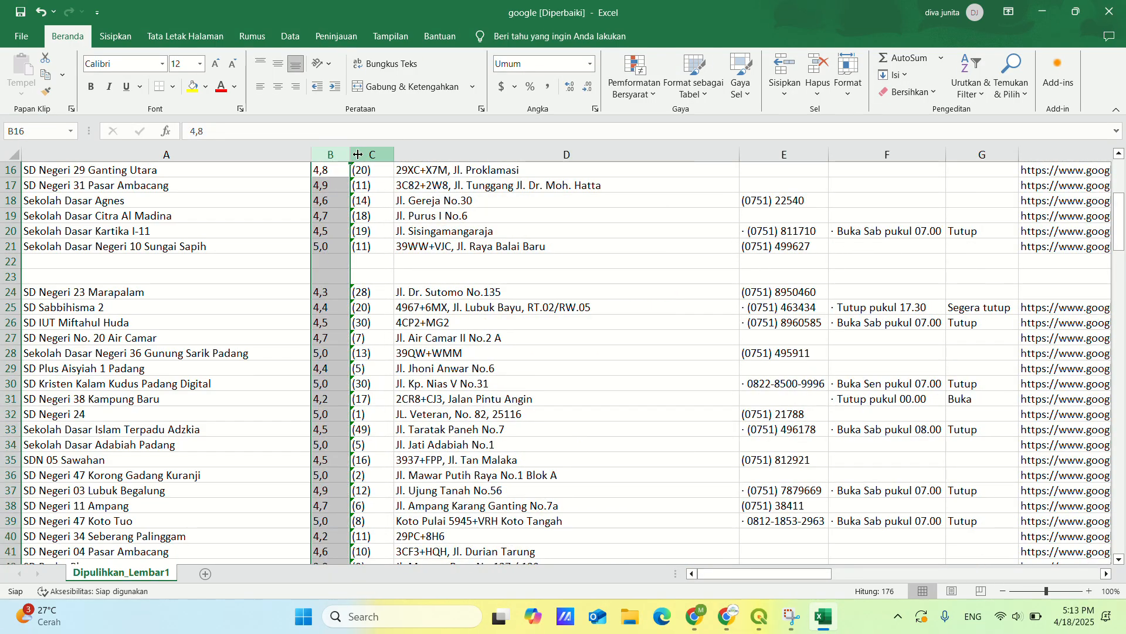
Step: Delete column C with the review counts in parentheses
left_click(379, 169)
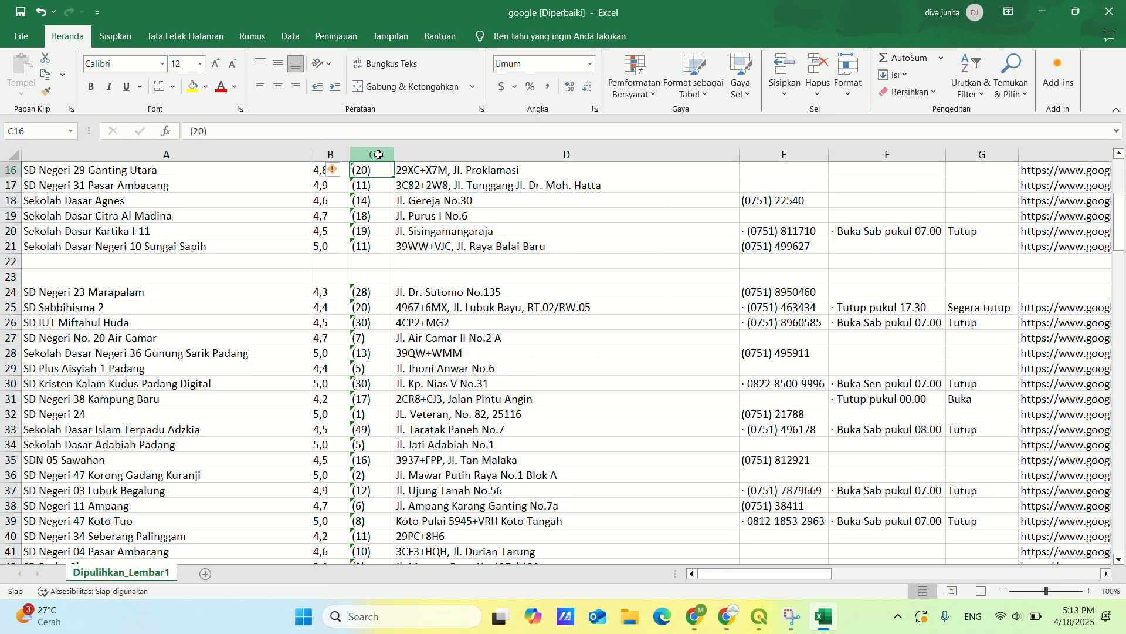
key("ctrl+space")
right_click(378, 169)
left_click(416, 299)
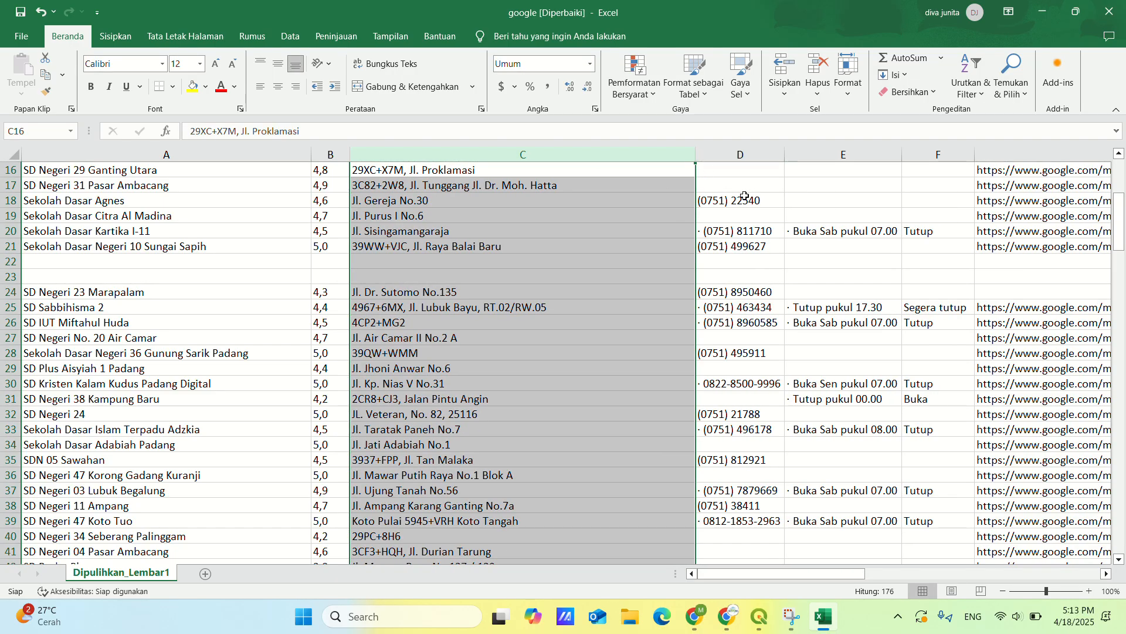
Step: Delete column E with the opening and closing hours (rllt__details 4)
scroll(745, 196, "up", 5)
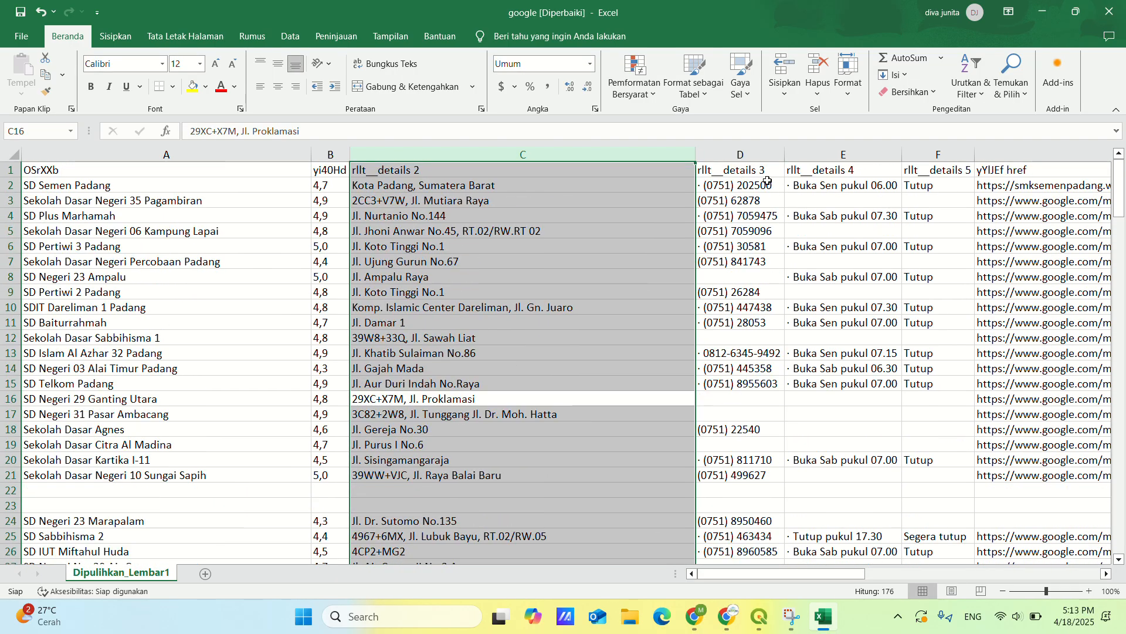
left_click(763, 155)
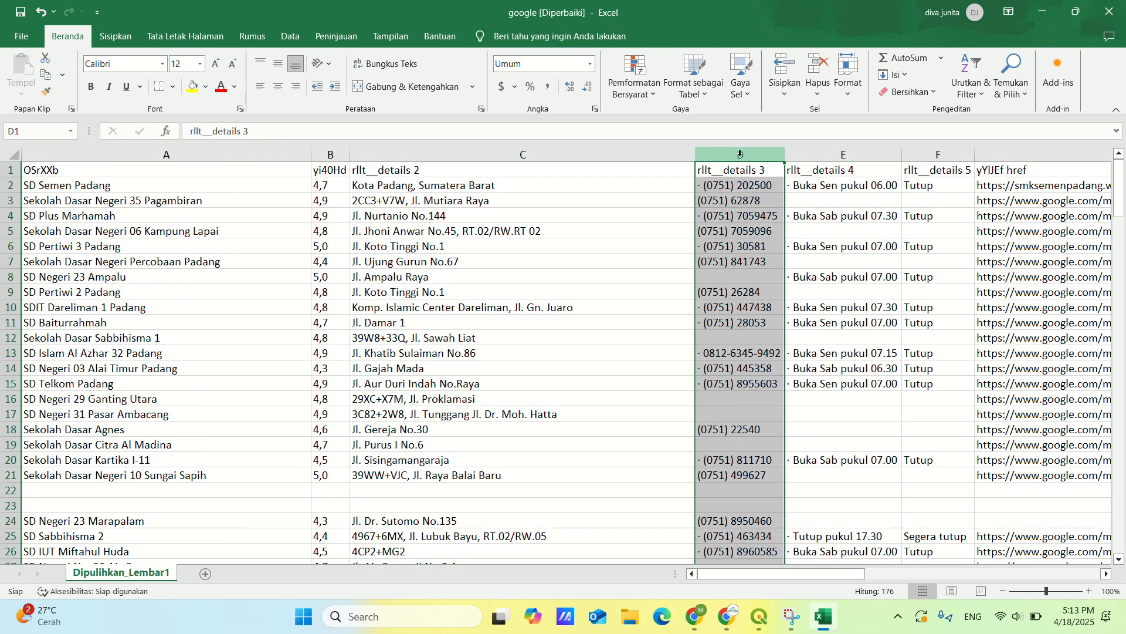
left_click(846, 187)
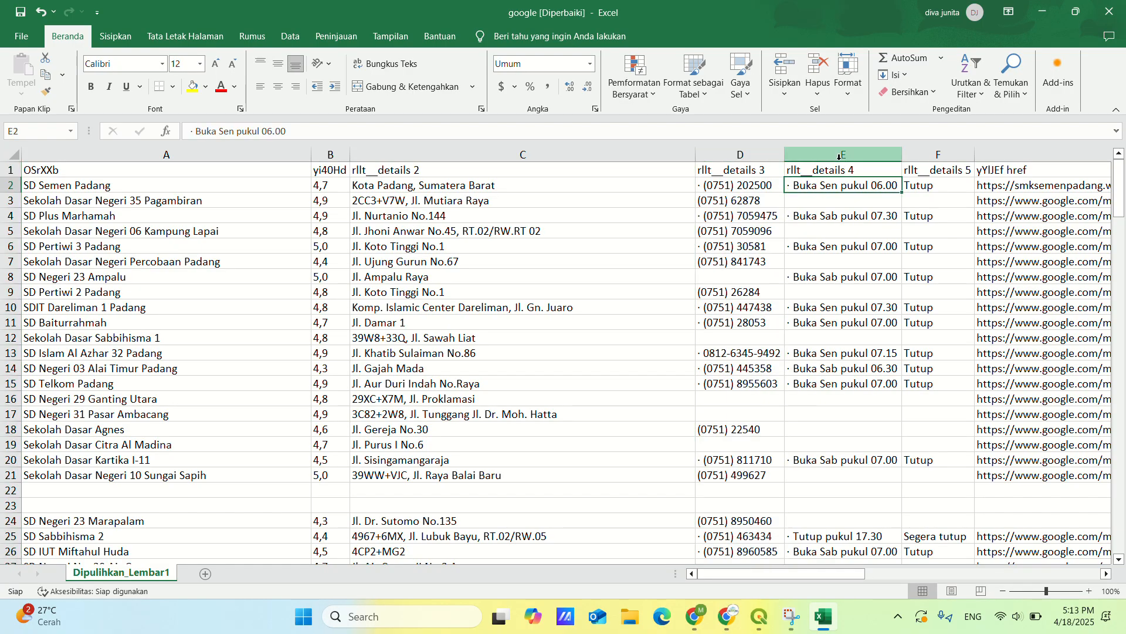
left_click(840, 156)
right_click(840, 156)
left_click(882, 313)
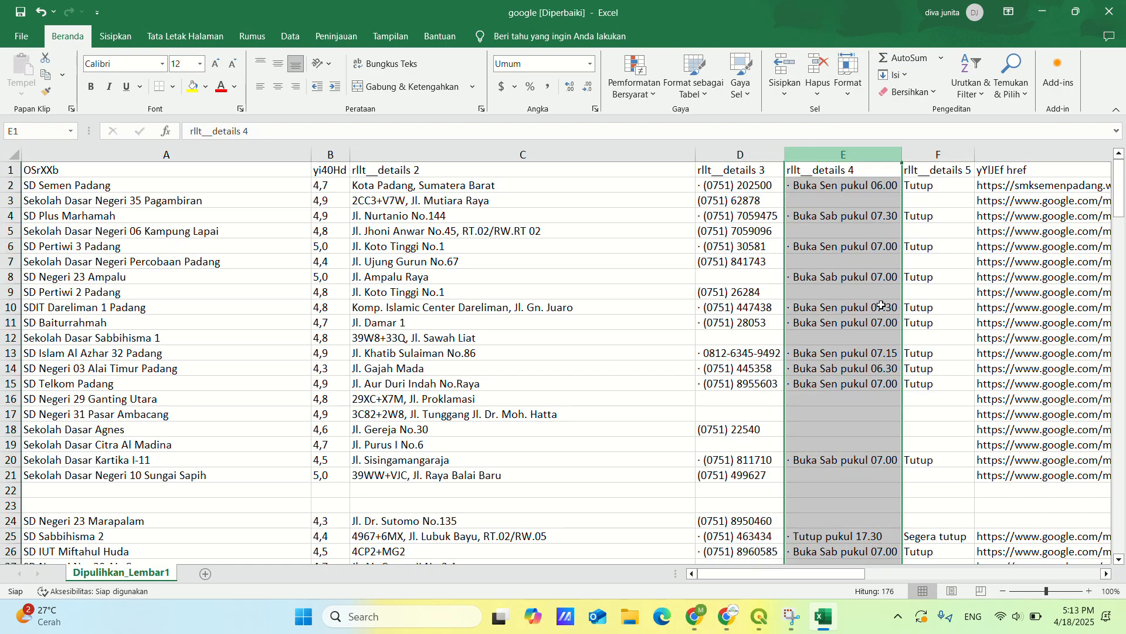
Step: Delete columns E and F with the open/closed status (rllt__details 5) and the Google Maps links
left_click(912, 153, "shift")
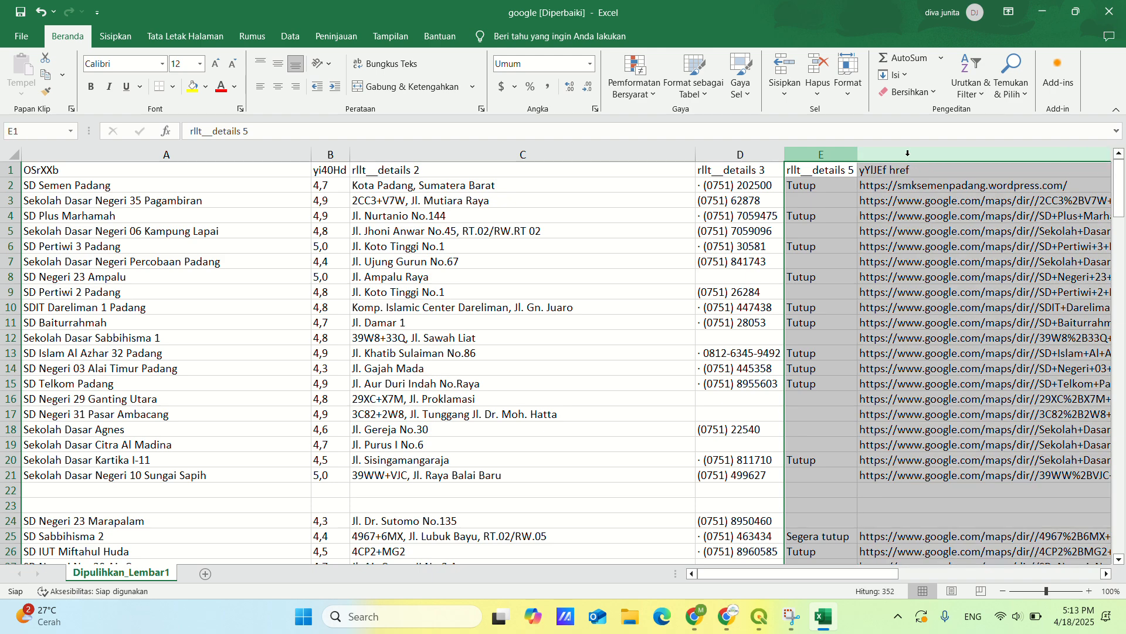
right_click(912, 152)
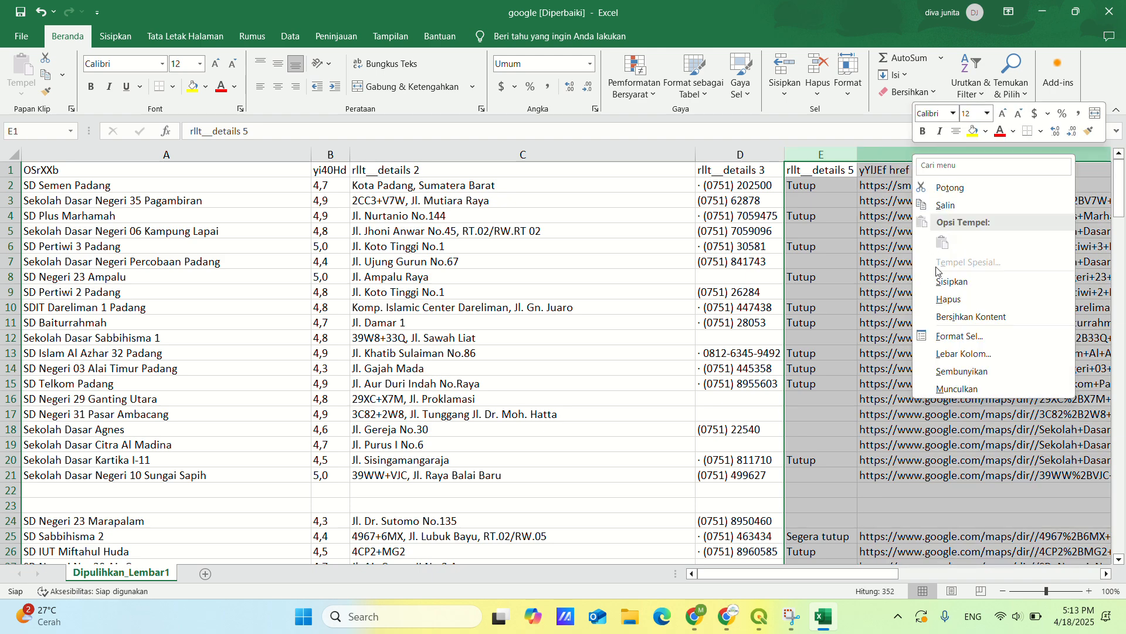
left_click(950, 299)
left_click(910, 212)
left_click(855, 199)
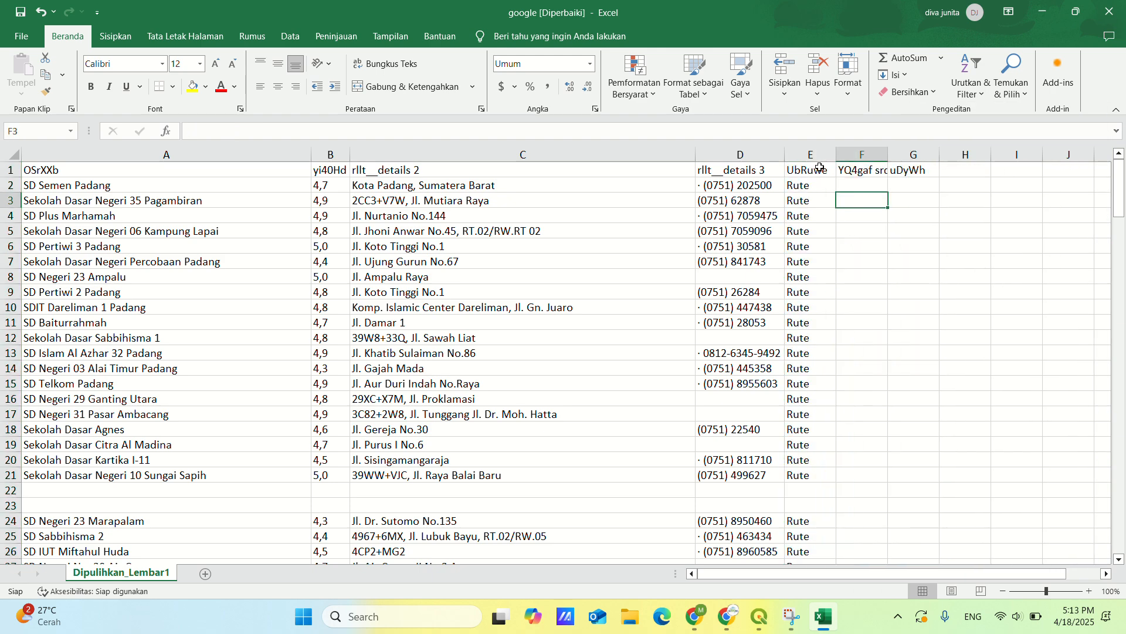
Step: Delete the three leftover columns after the phone numbers: UbRuwe, YQ4gaf src and uDyWh
left_click_drag(822, 153, 858, 154)
right_click(853, 153)
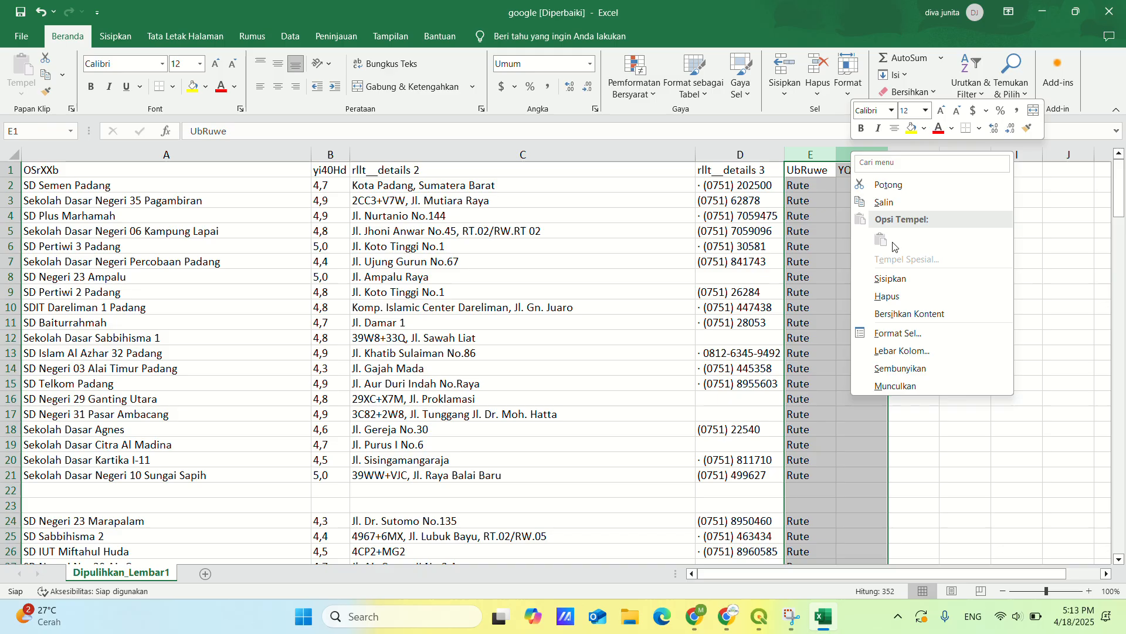
left_click(880, 292)
left_click(803, 196)
left_click(810, 164)
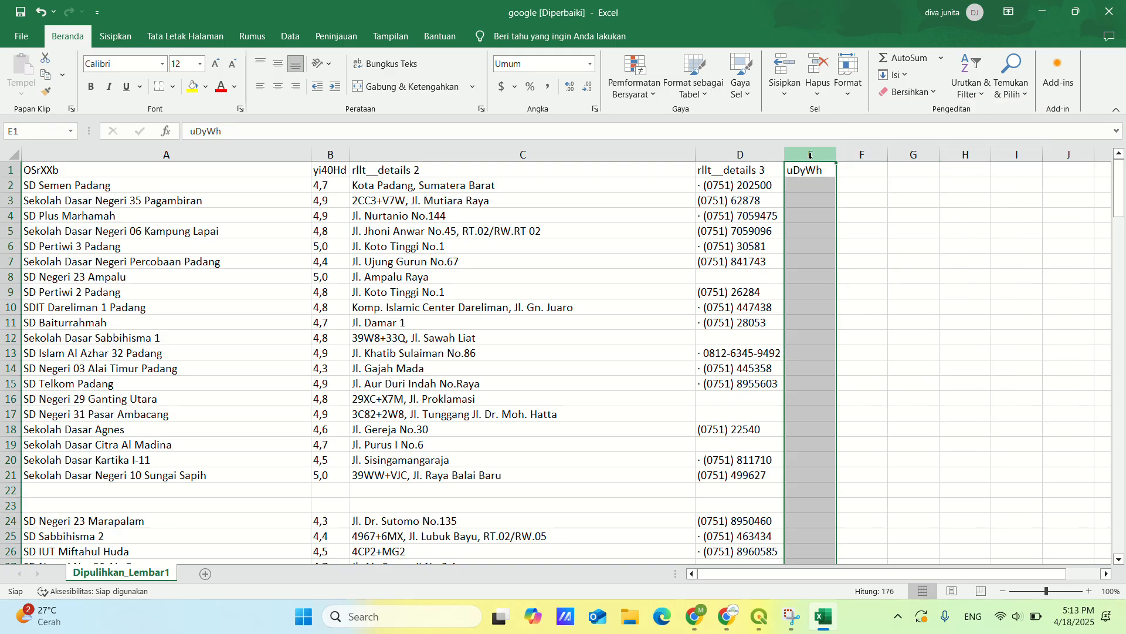
right_click(811, 162)
left_click(842, 308)
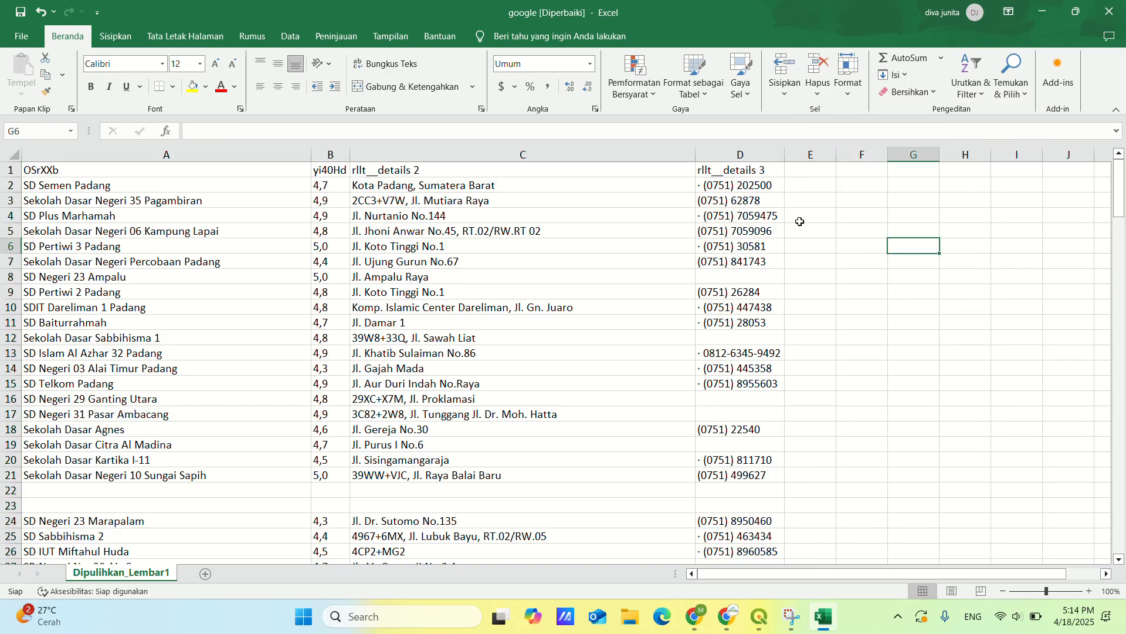
Step: Rename the header in A1 to "Sekolah Dasar" and the header in B1 to "Rating"
left_click(741, 200)
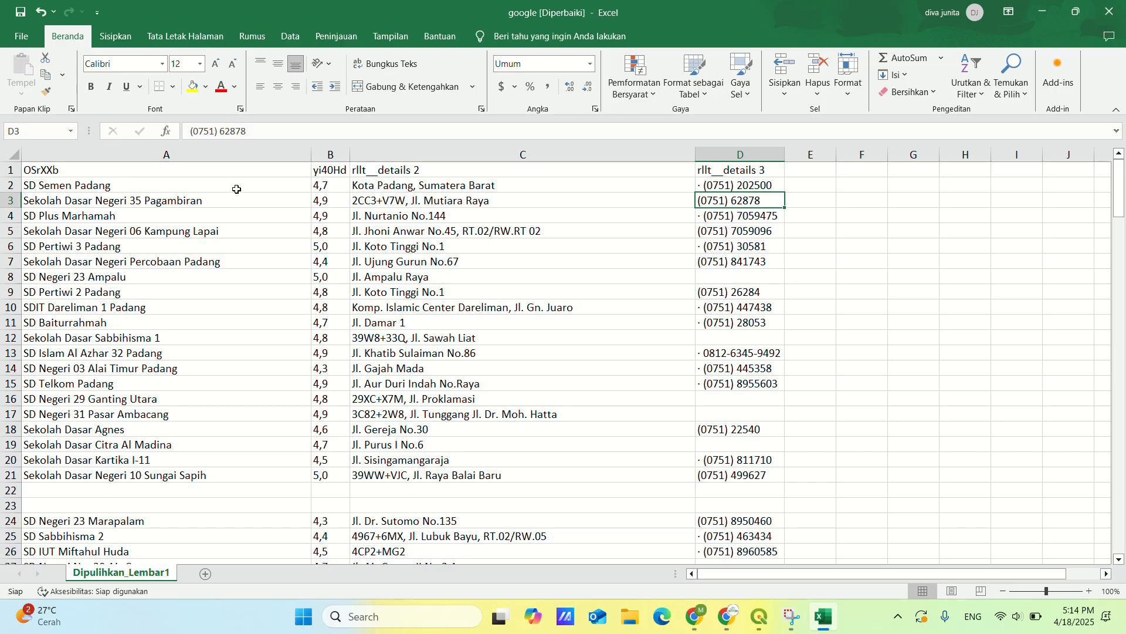
left_click(68, 169)
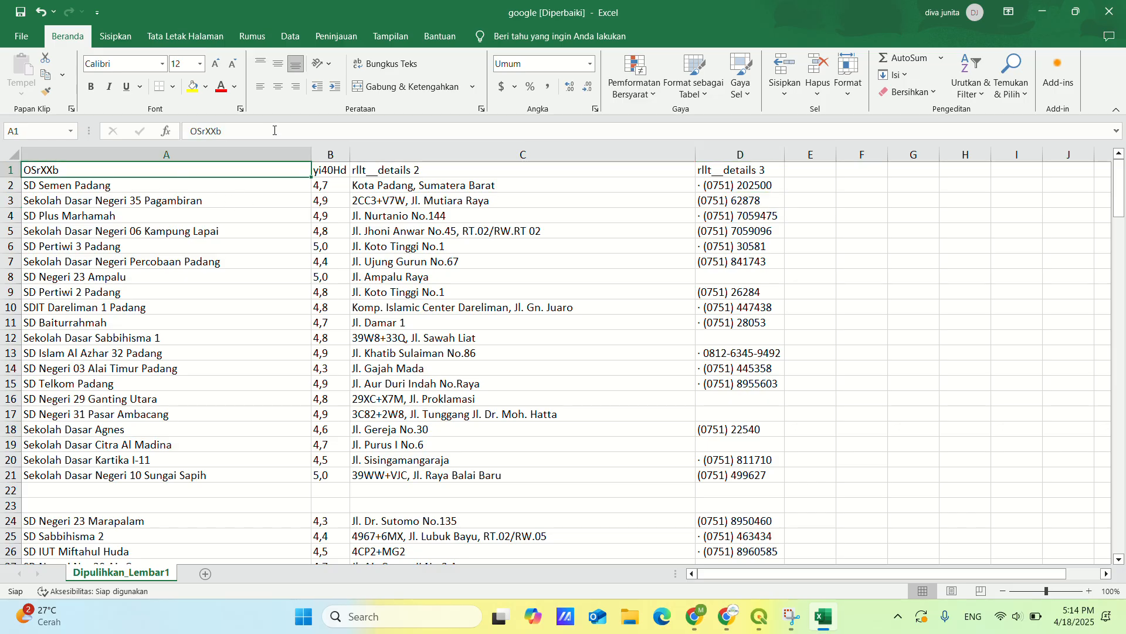
left_click_drag(273, 131, 152, 128)
type("Se")
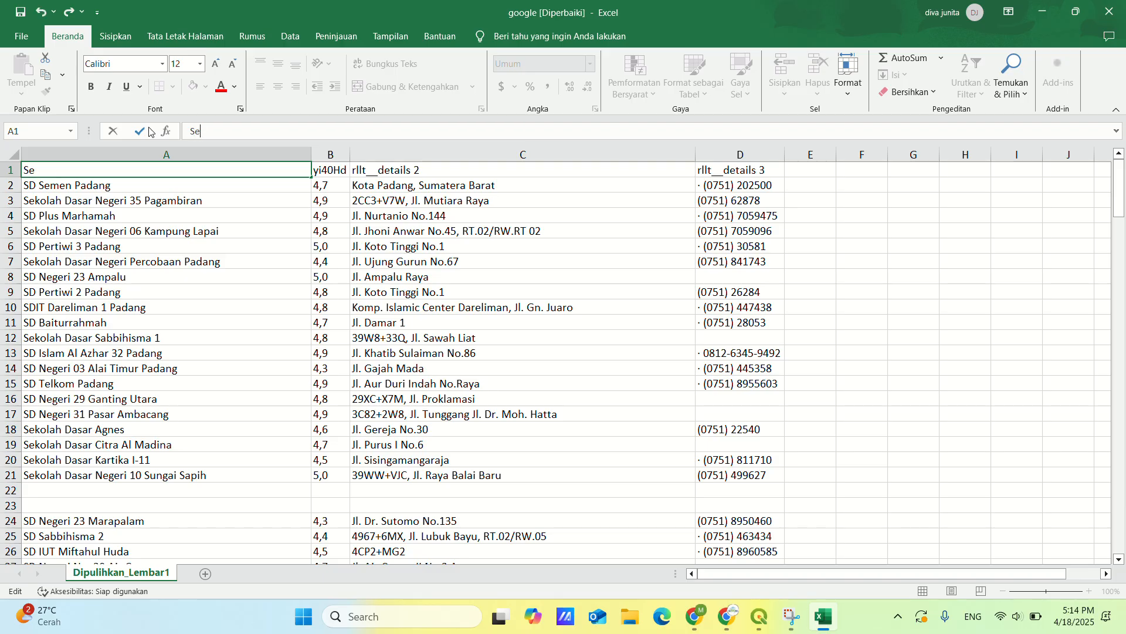
type("kolah Dasar")
left_click(318, 172)
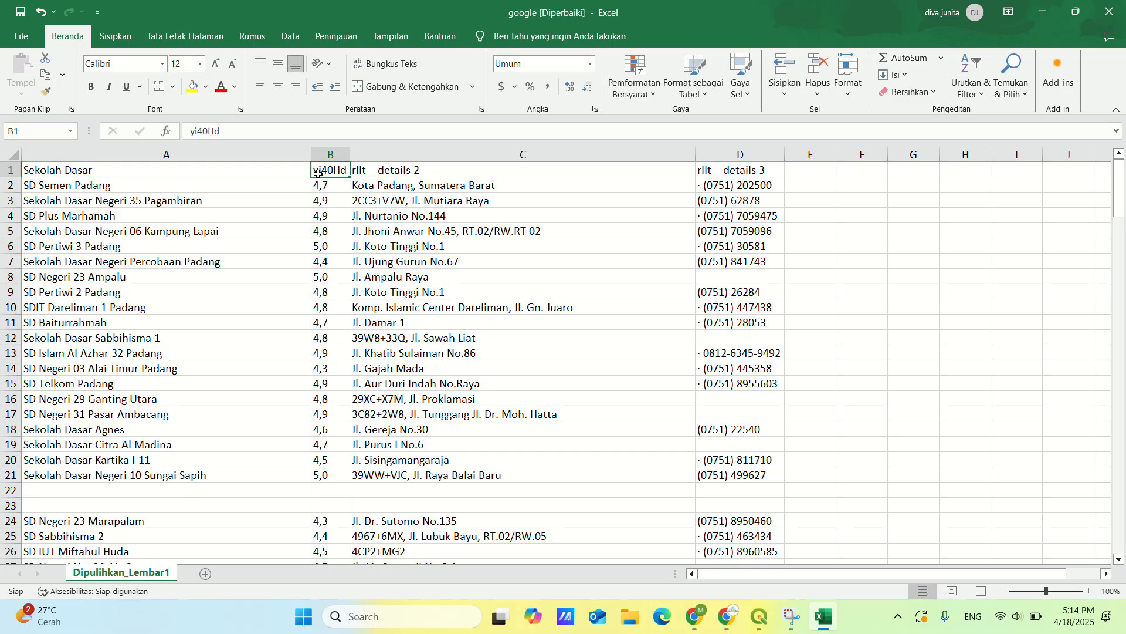
double_click(240, 130)
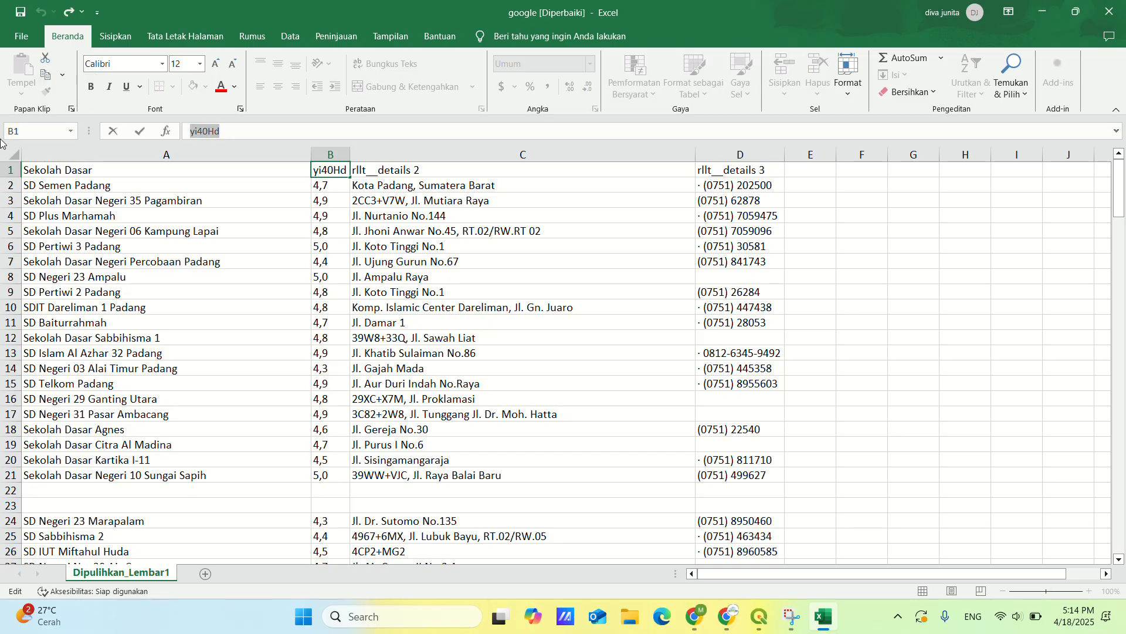
type("Rating")
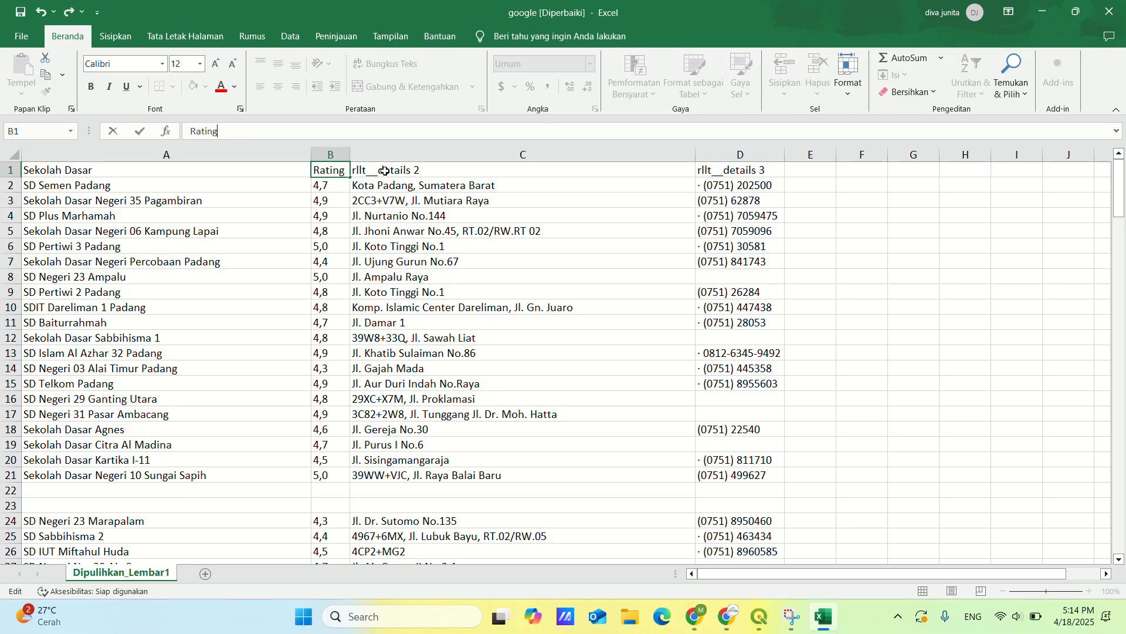
Step: Rename the header in C1 to "Alamat" and the header in D1 to "Nomor Telfon"
left_click(385, 171)
type("Alam")
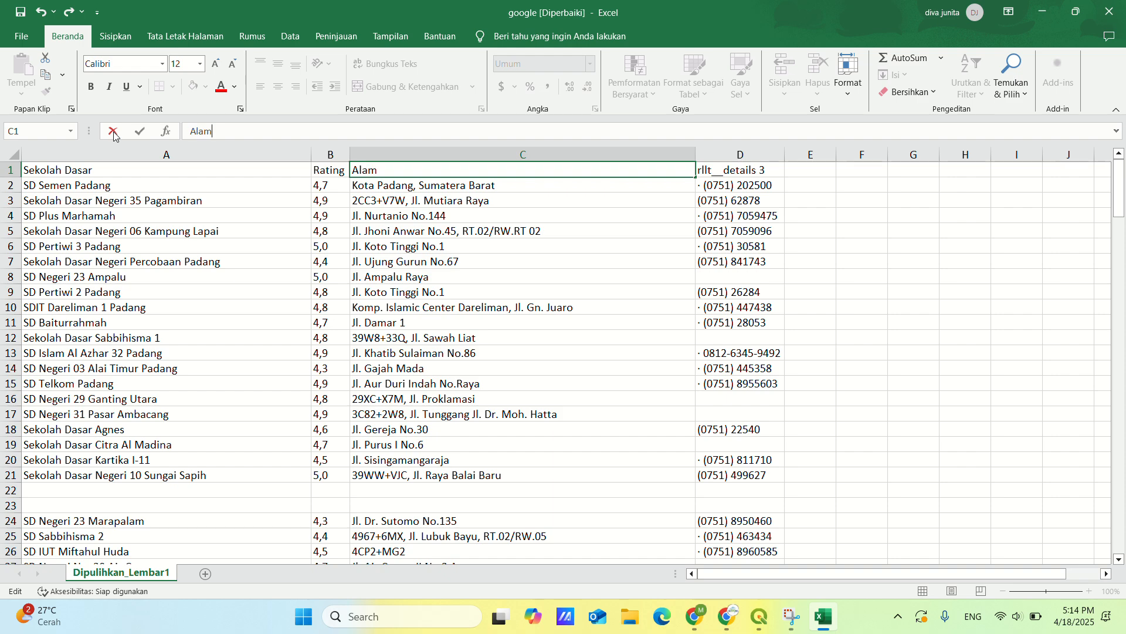
type("at")
left_click(731, 169)
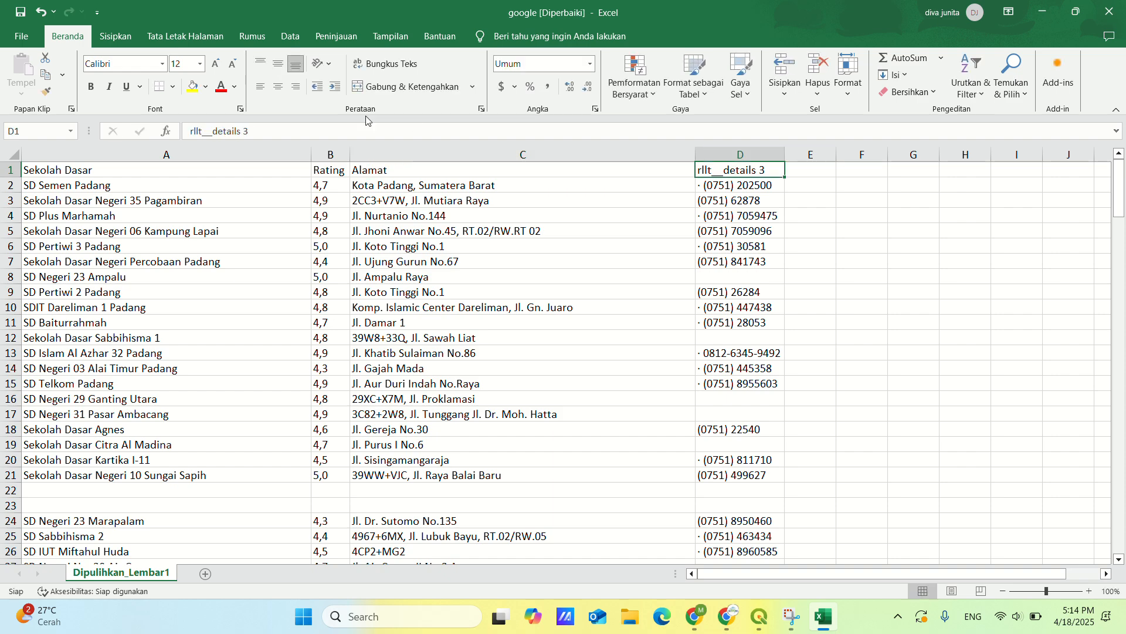
type("N")
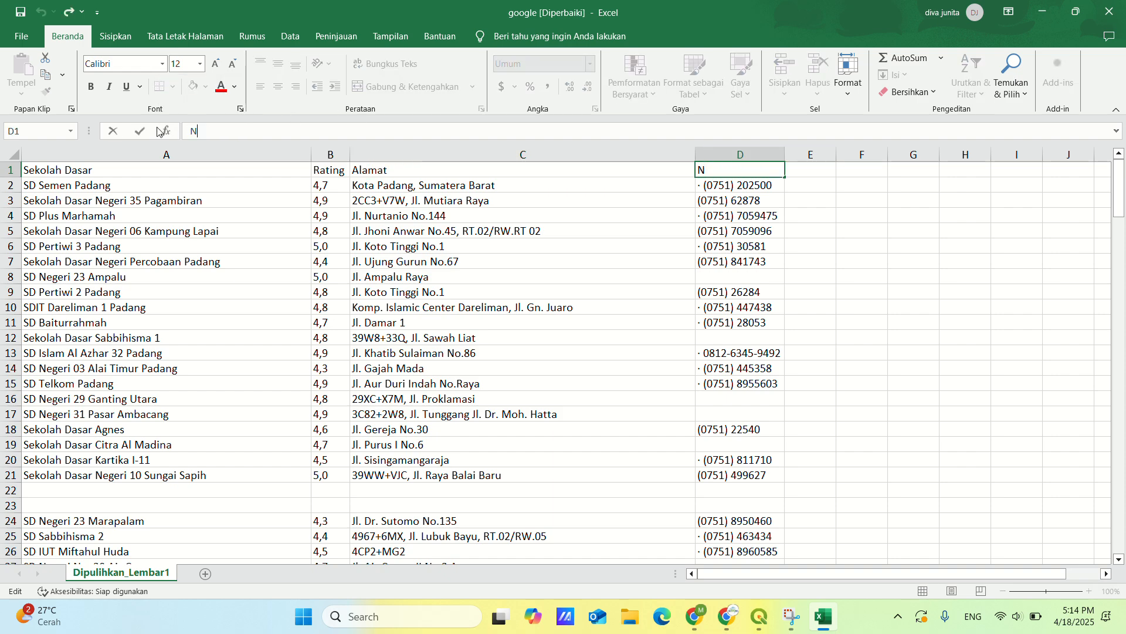
type("omor Telfon")
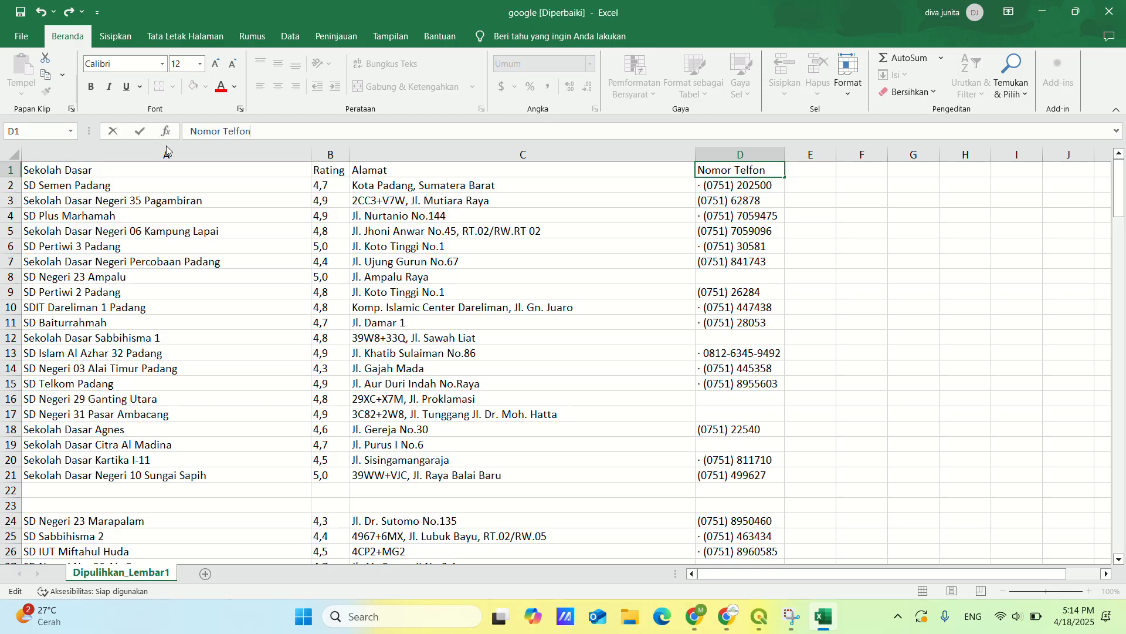
Step: Start saving a copy of the workbook in the Unduhan folder and choose the file type CSV (Berbatas koma)
scroll(375, 370, "down", 12)
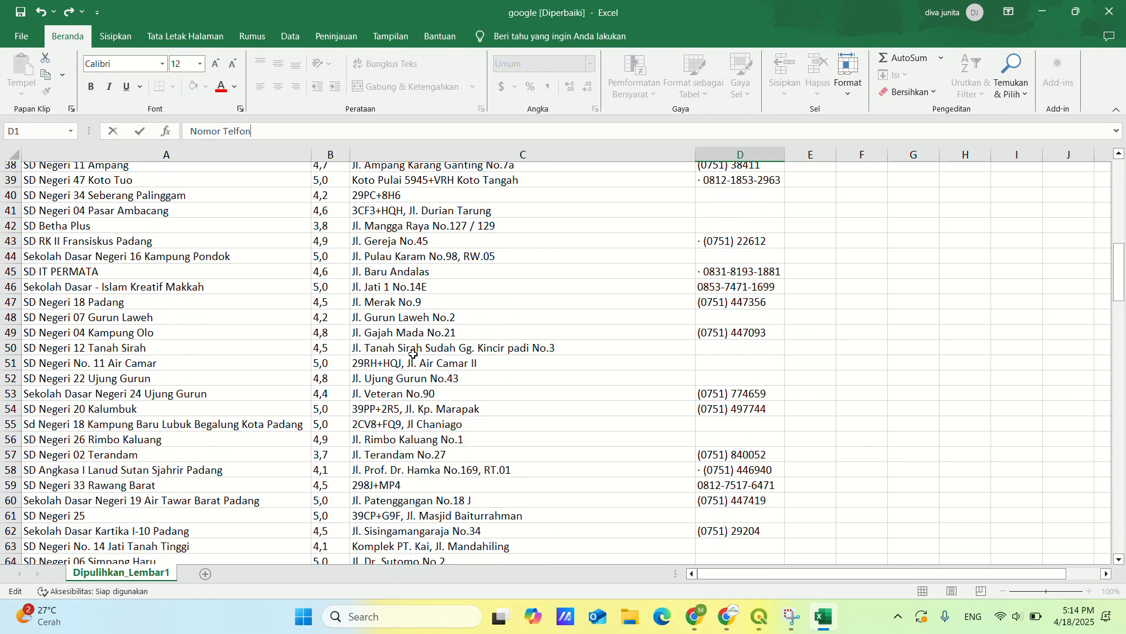
scroll(413, 353, "down", 8)
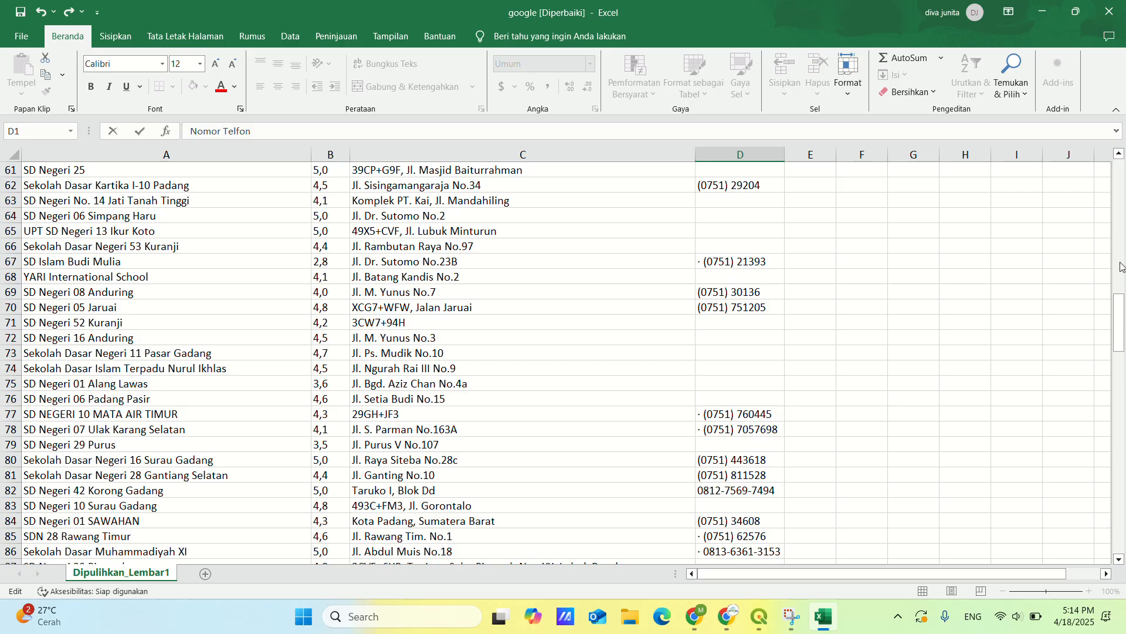
scroll(833, 375, "up", 11)
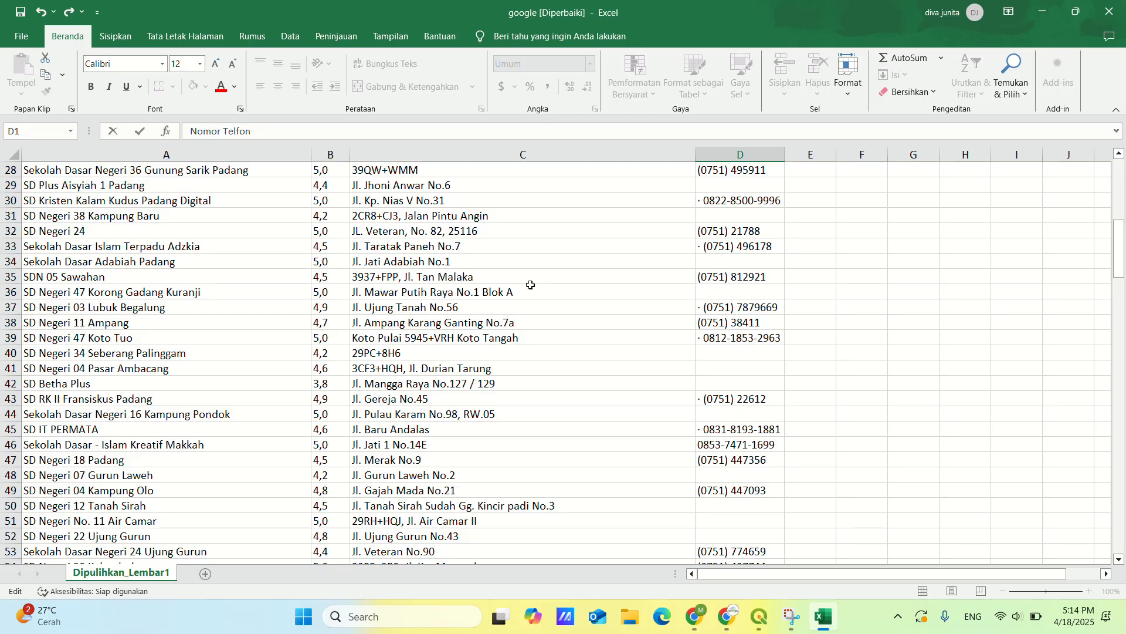
scroll(531, 285, "up", 6)
scroll(333, 217, "up", 3)
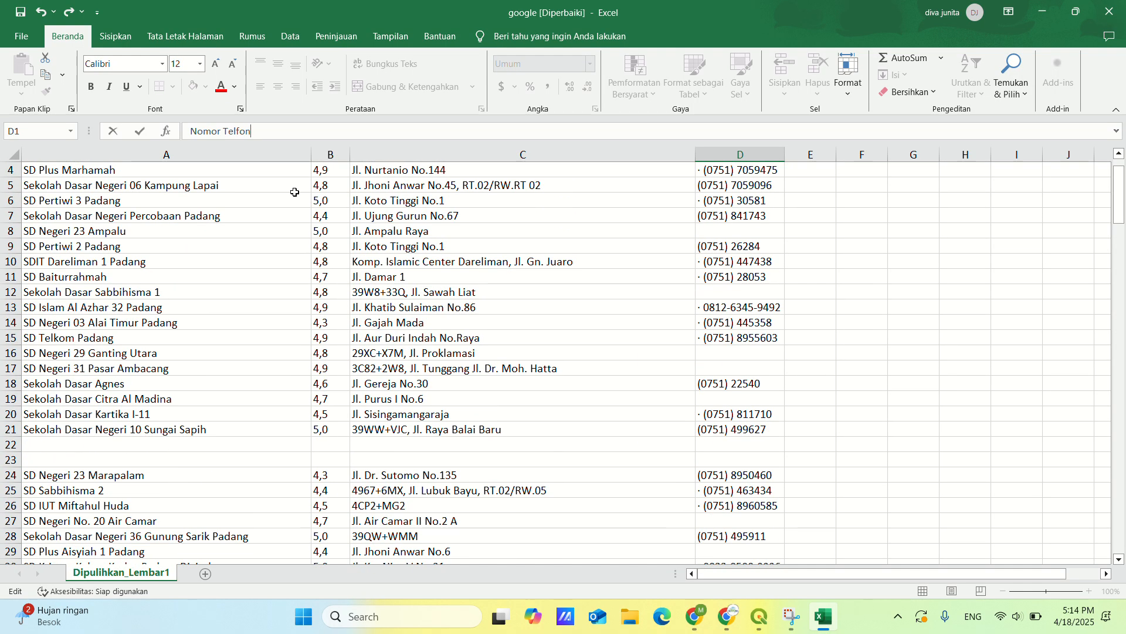
left_click(21, 36)
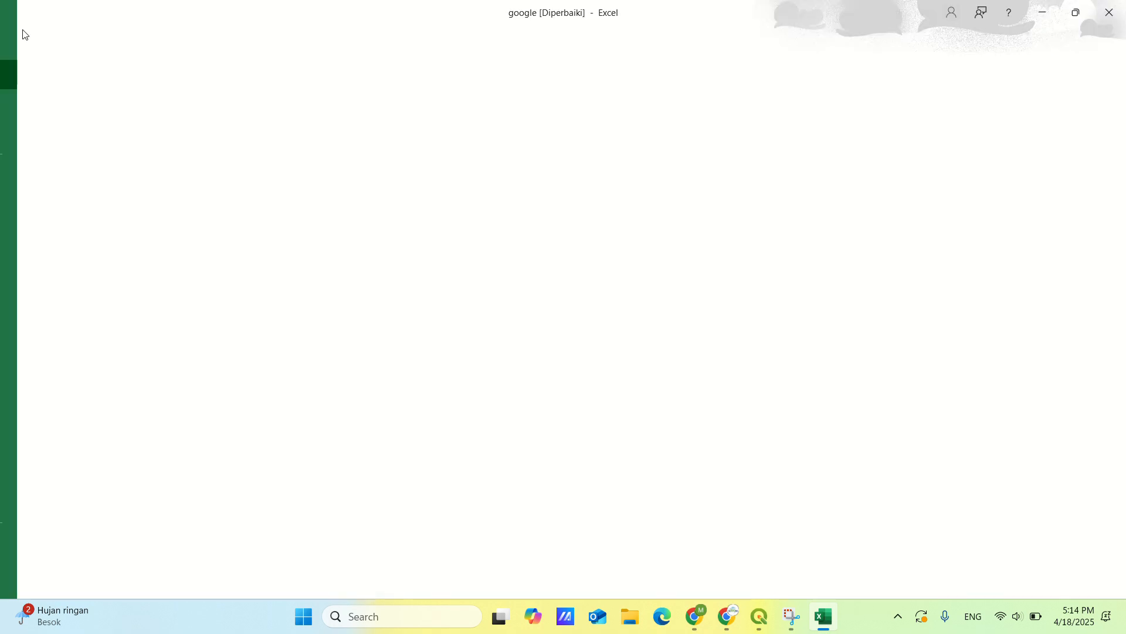
left_click(65, 239)
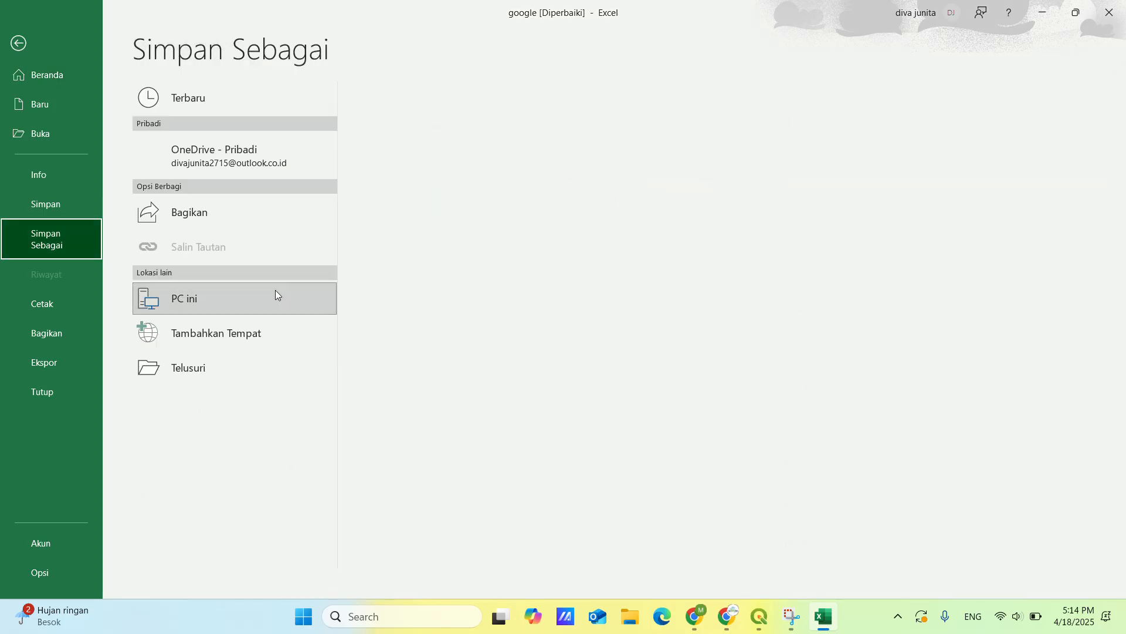
left_click(223, 371)
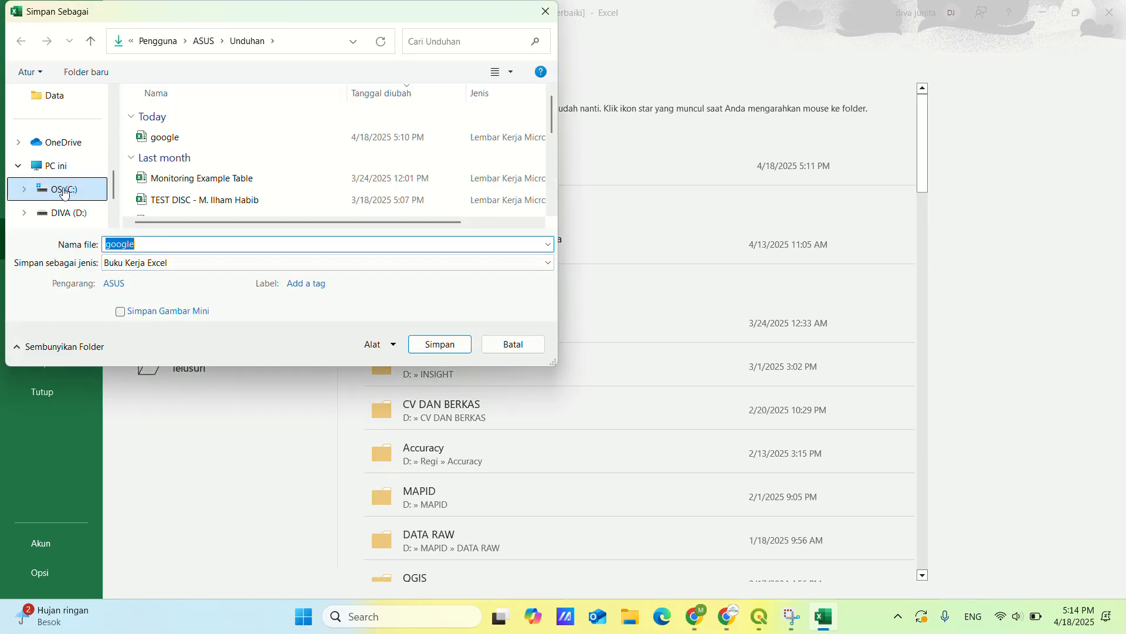
scroll(65, 200, "up", 5)
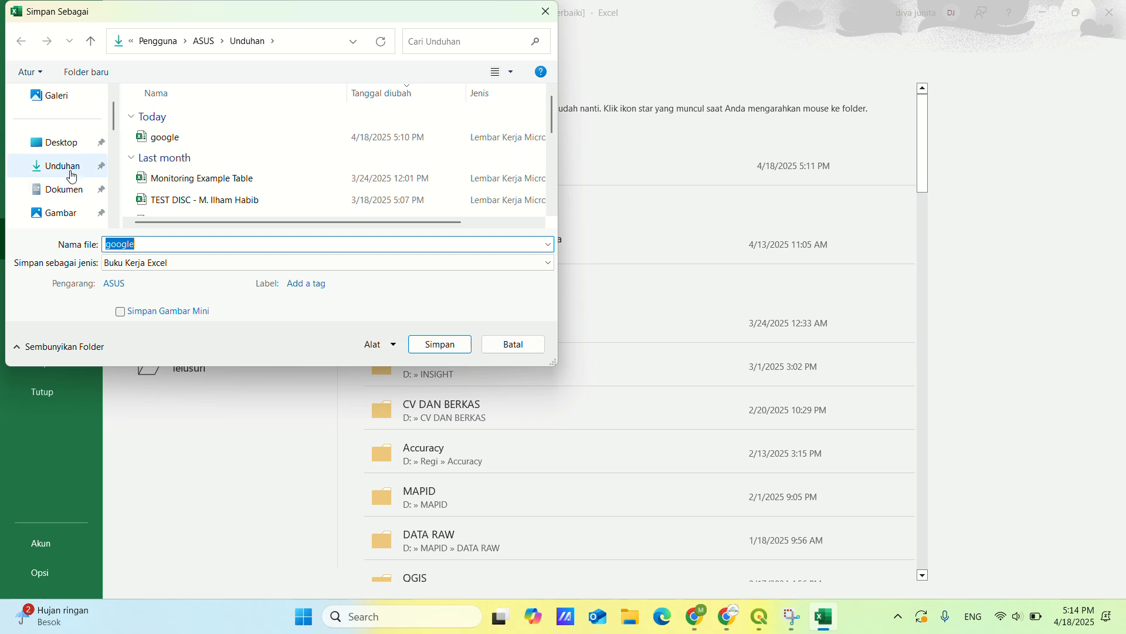
left_click(59, 166)
left_click(147, 269)
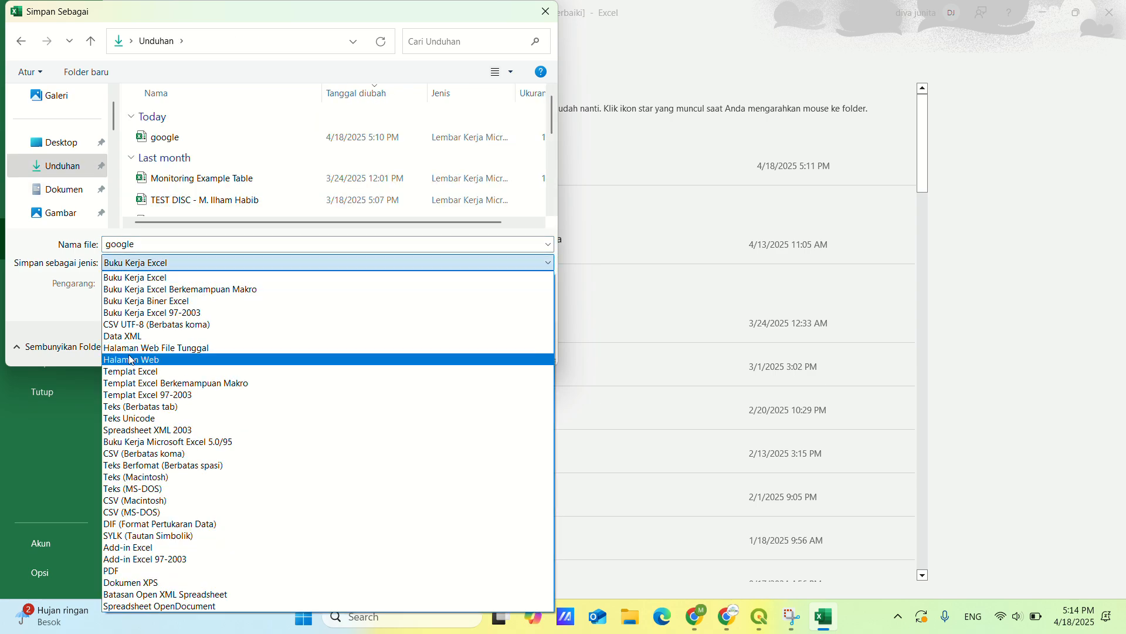
left_click(118, 455)
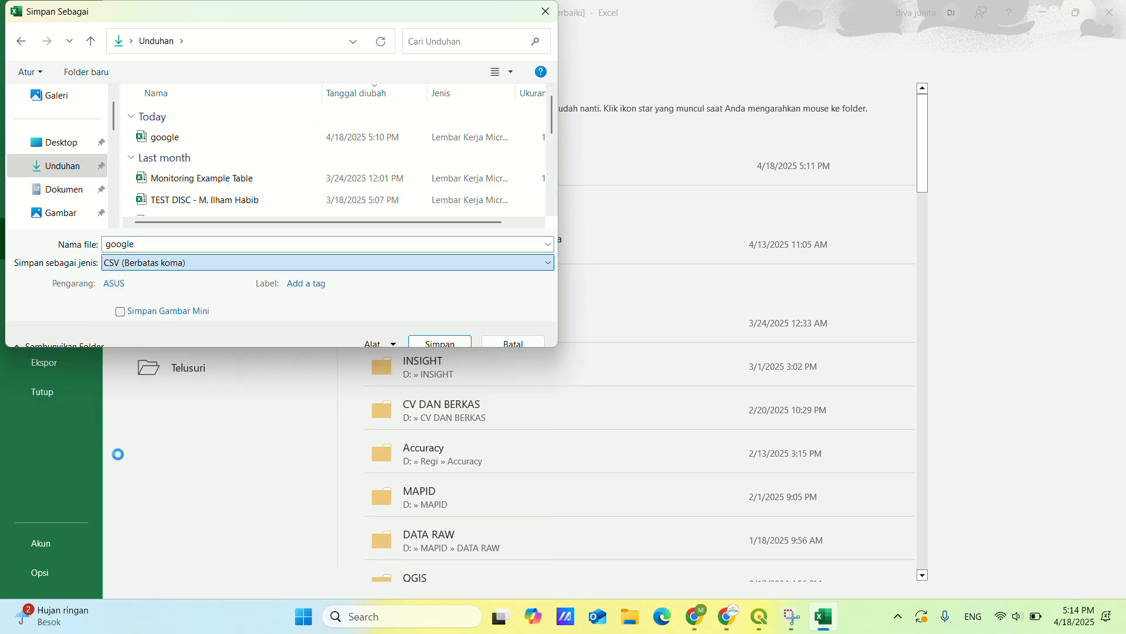
Step: Name the CSV file "sd di kota padang" and save it
double_click(143, 244)
type("sd di kota p")
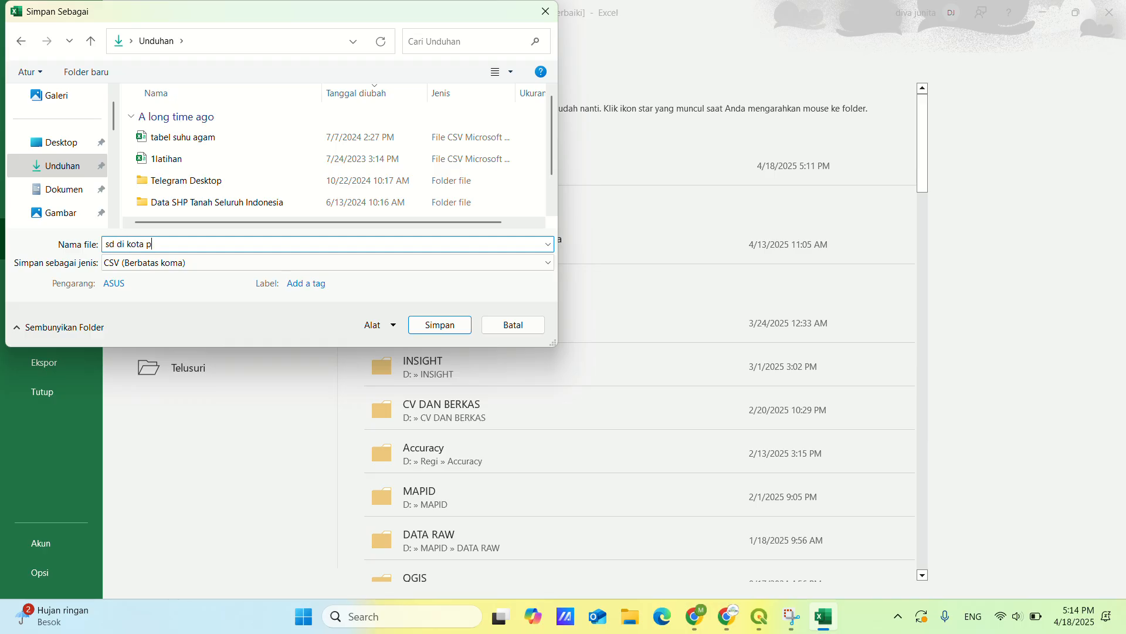
type("adang")
left_click(426, 326)
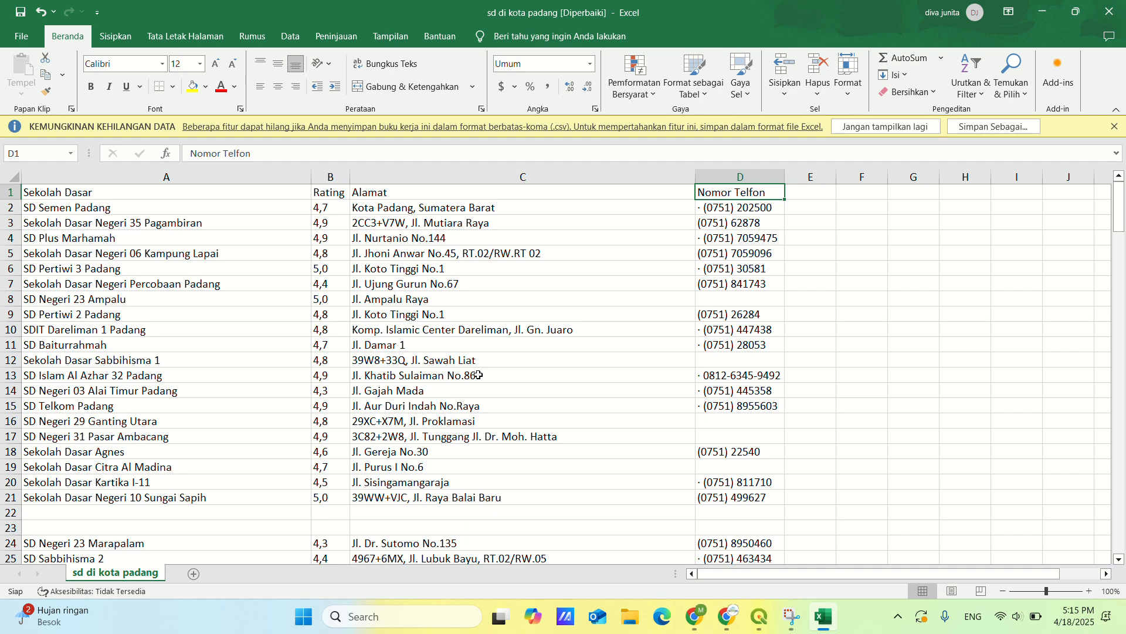
left_click(109, 237)
left_click(103, 269)
left_click(105, 243)
left_click(90, 257)
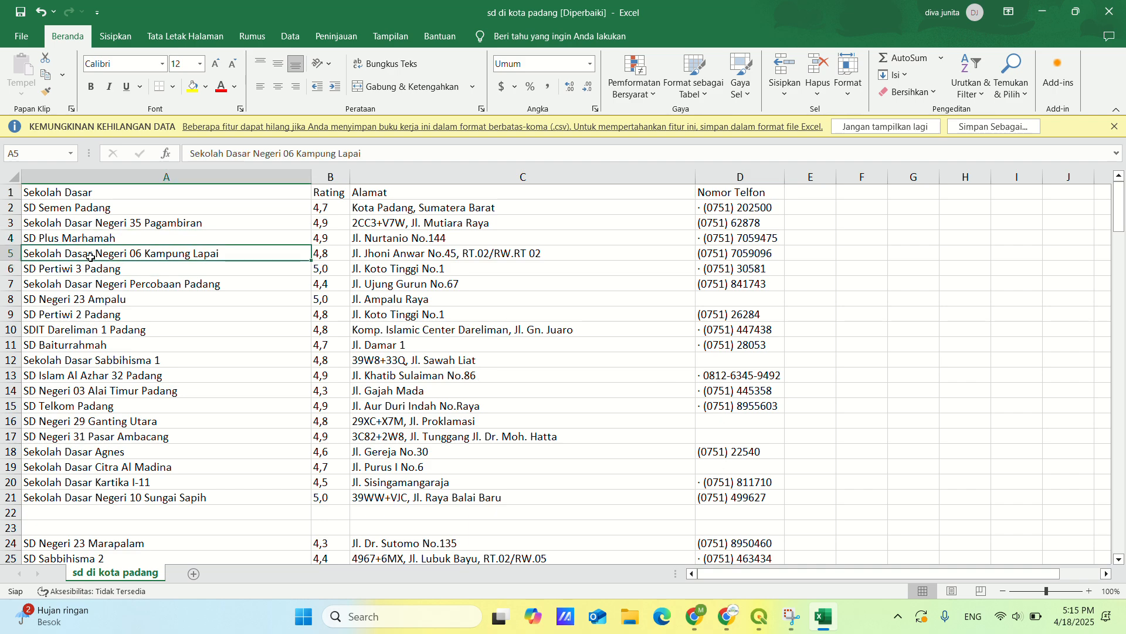
left_click(135, 227)
left_click(137, 278)
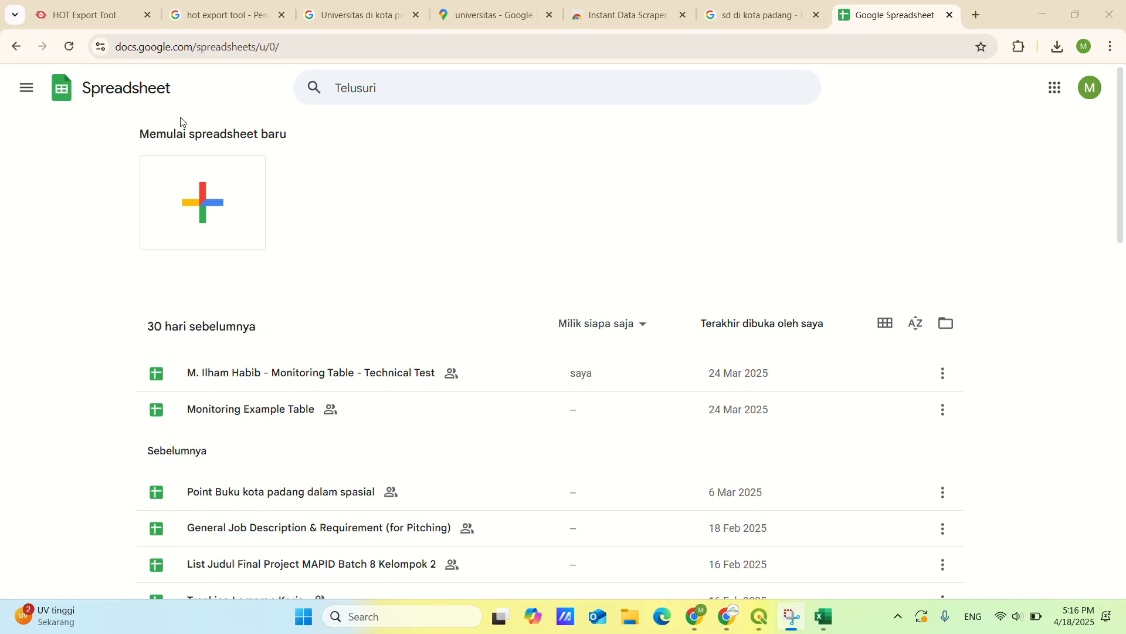
Step: Switch to Google Sheets in the browser and create a new blank spreadsheet
left_click(223, 190)
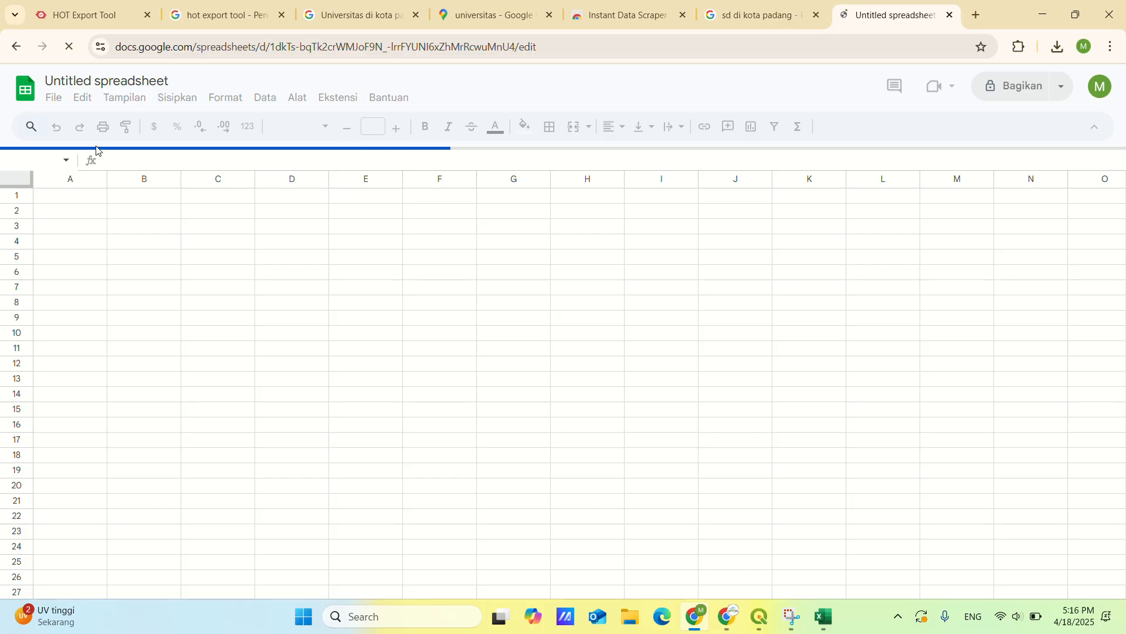
left_click(53, 99)
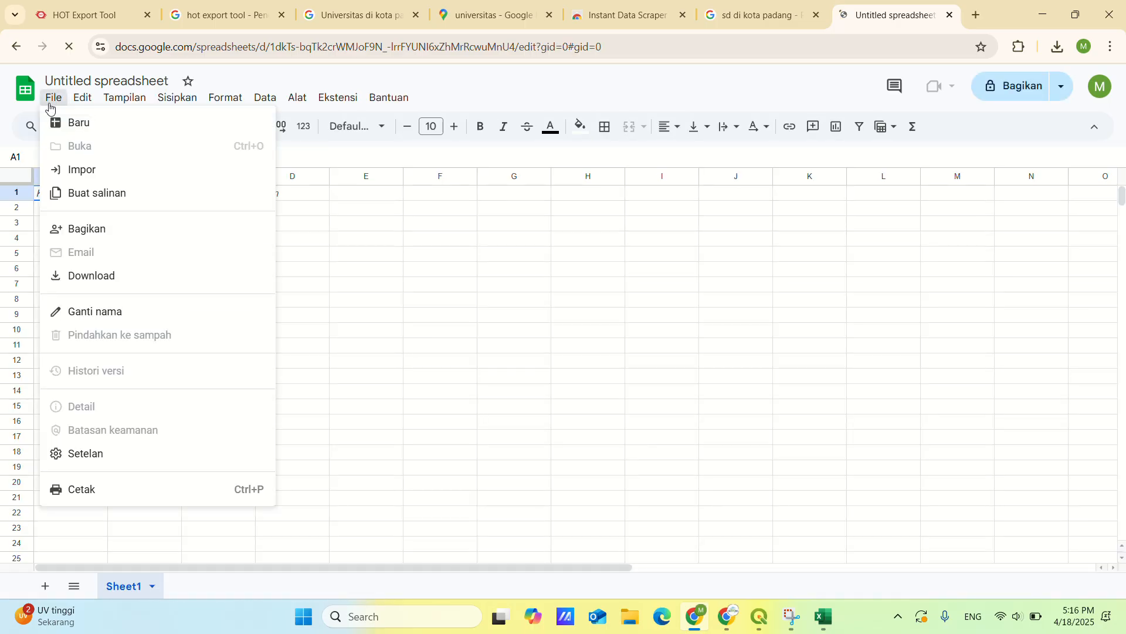
left_click(132, 179)
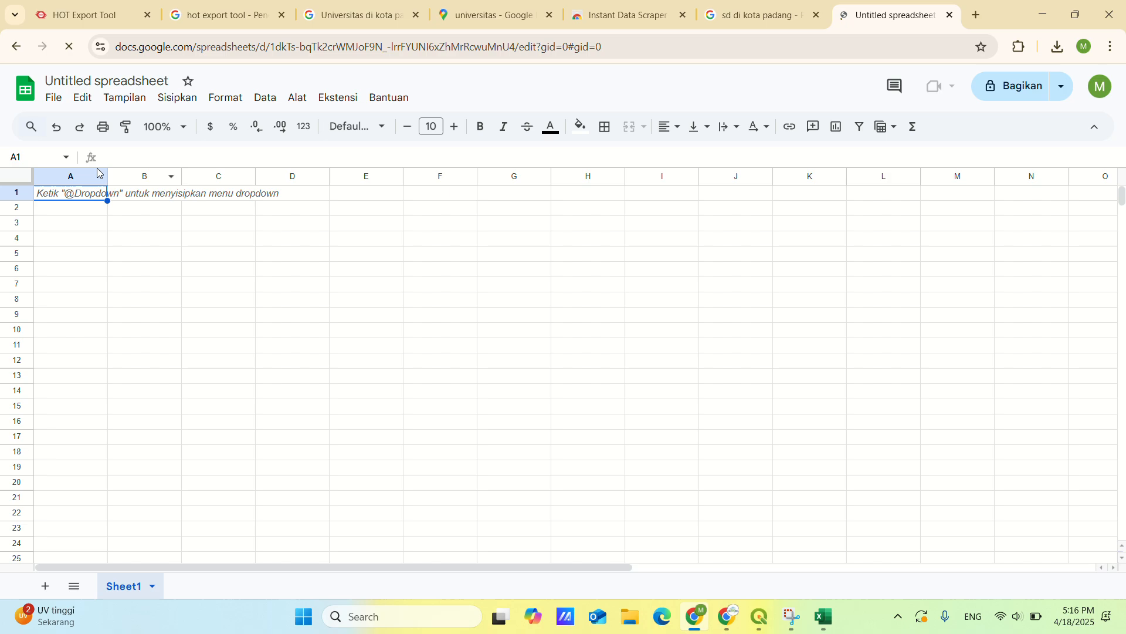
left_click(50, 100)
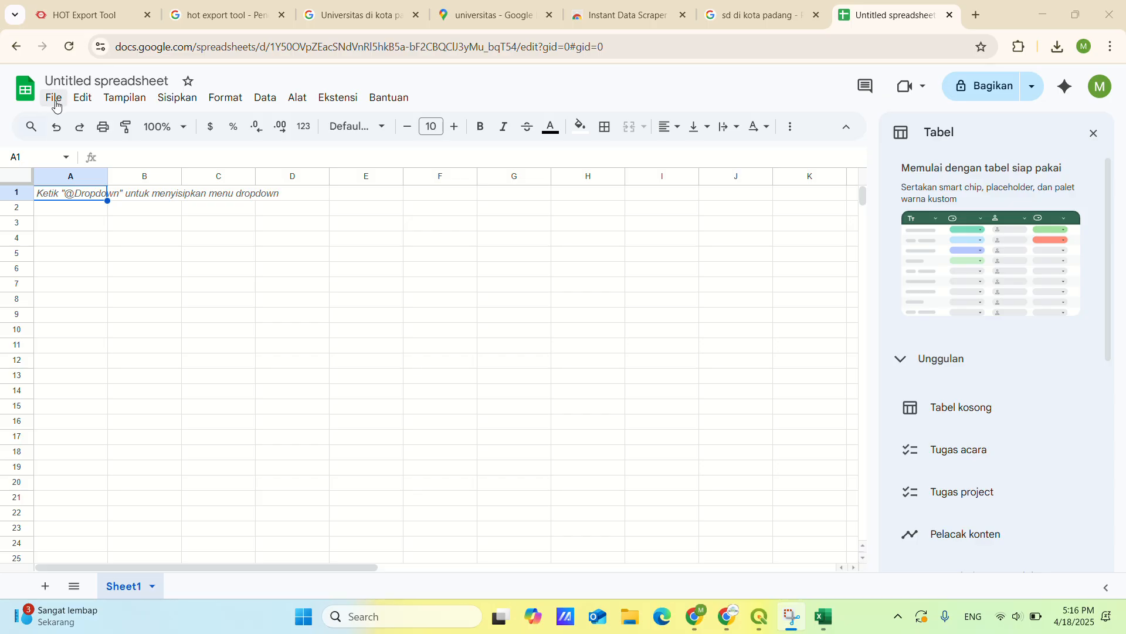
Step: Start a file import into the spreadsheet and upload the CSV file "sd di kota padang" from the Downloads folder
left_click(56, 101)
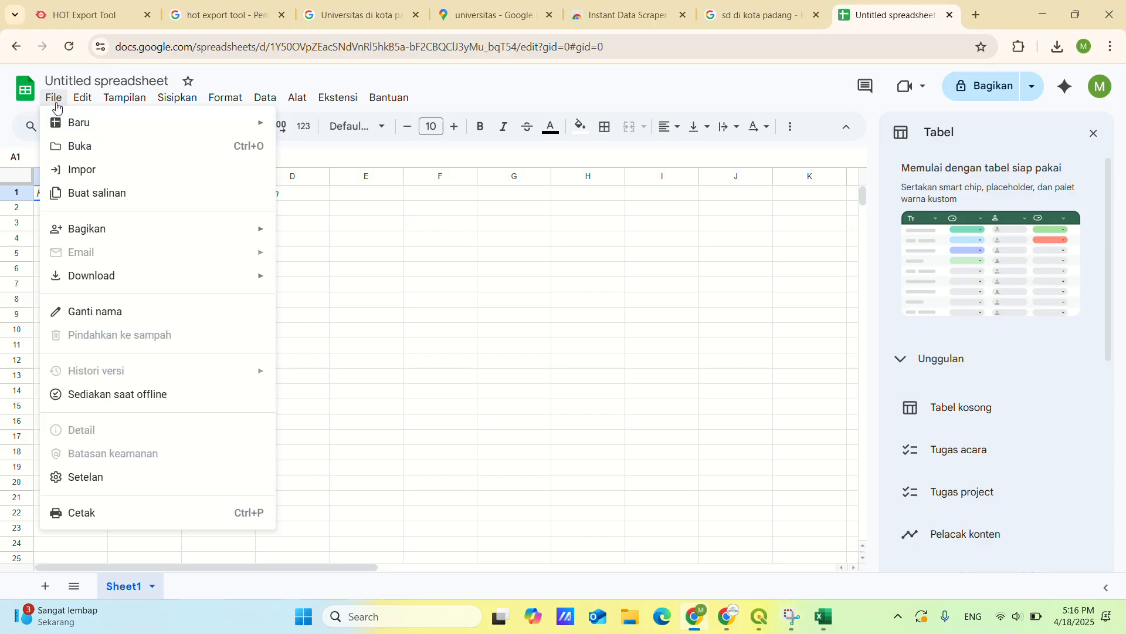
left_click(89, 170)
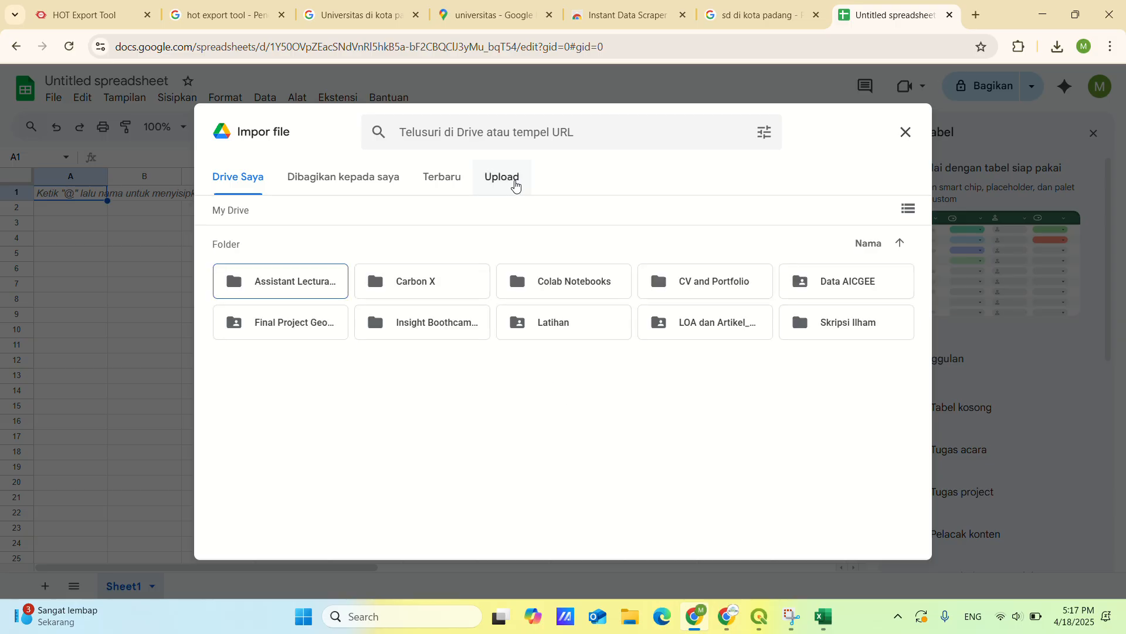
left_click(515, 185)
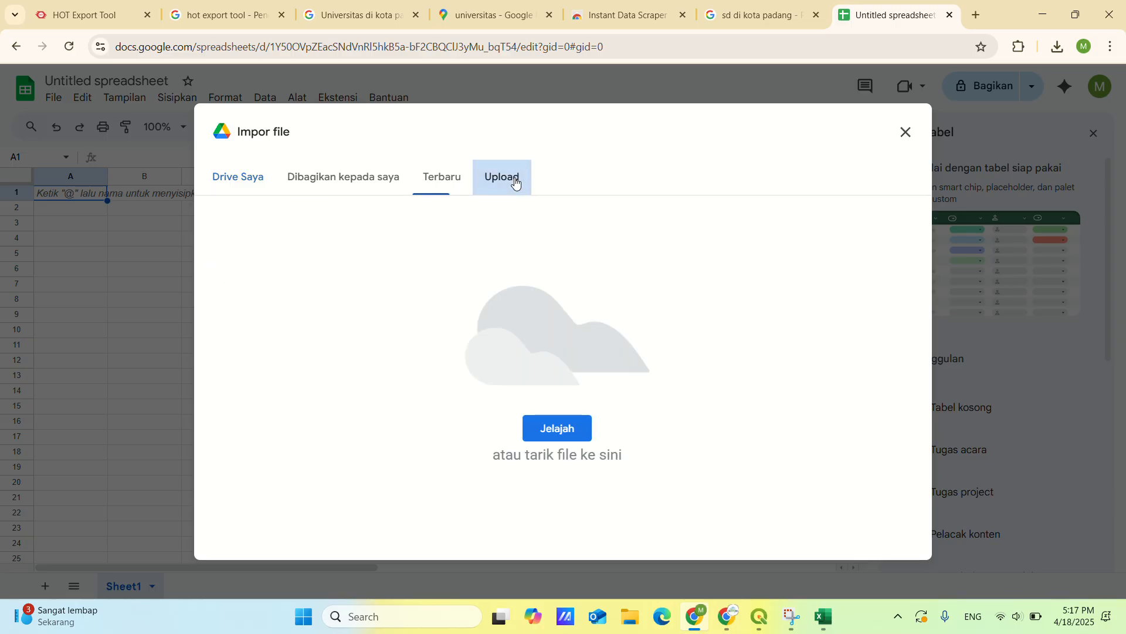
left_click(546, 429)
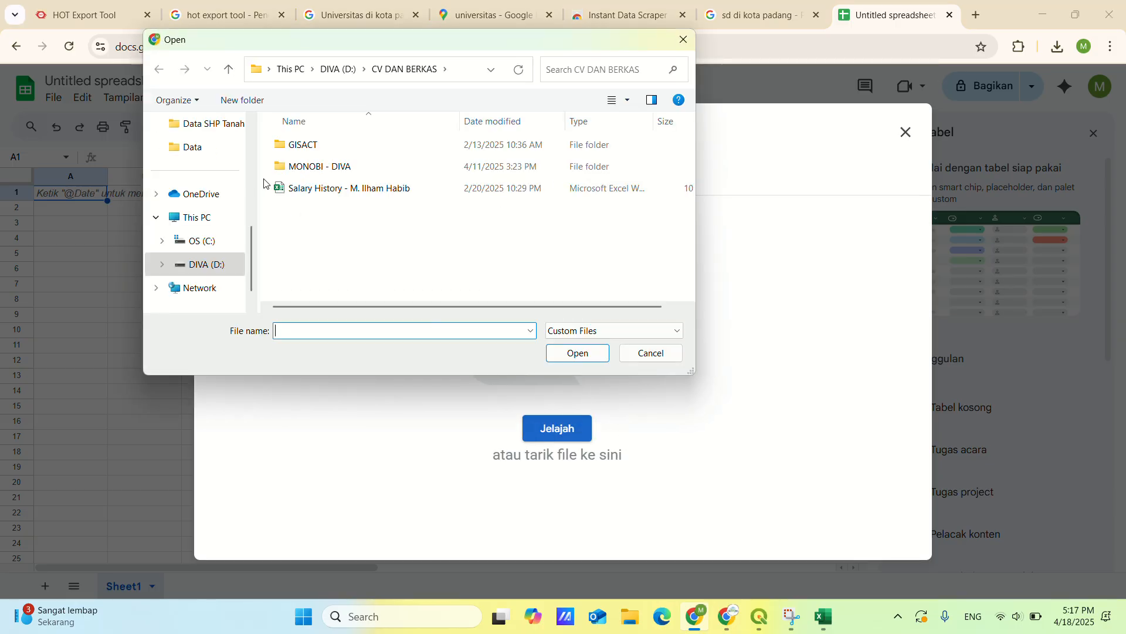
scroll(205, 217, "up", 5)
left_click(214, 232)
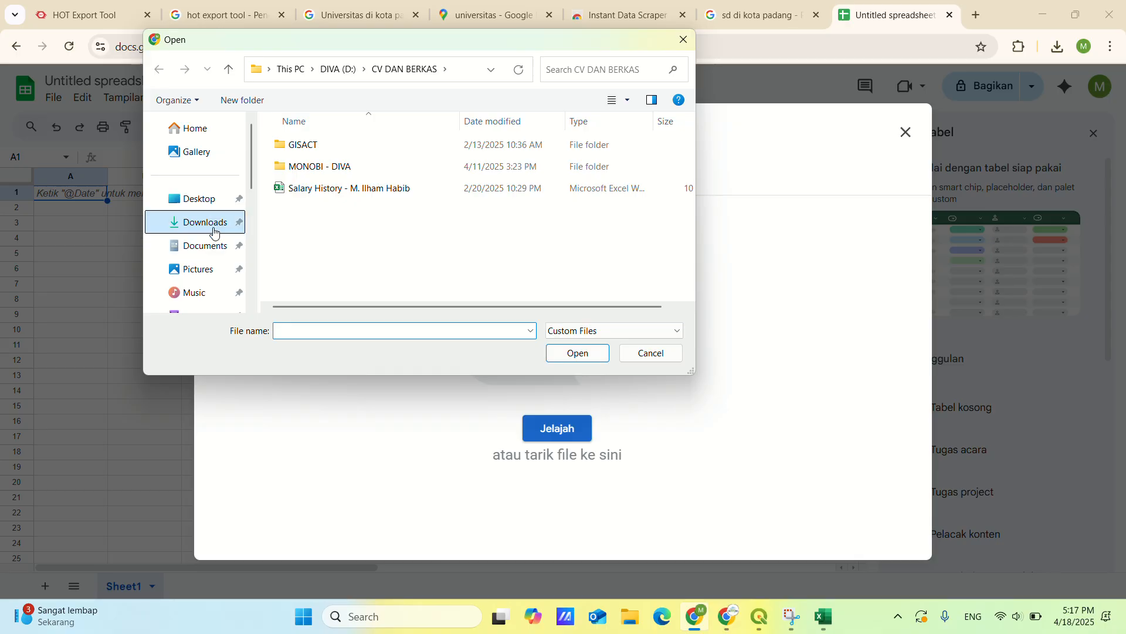
left_click(309, 164)
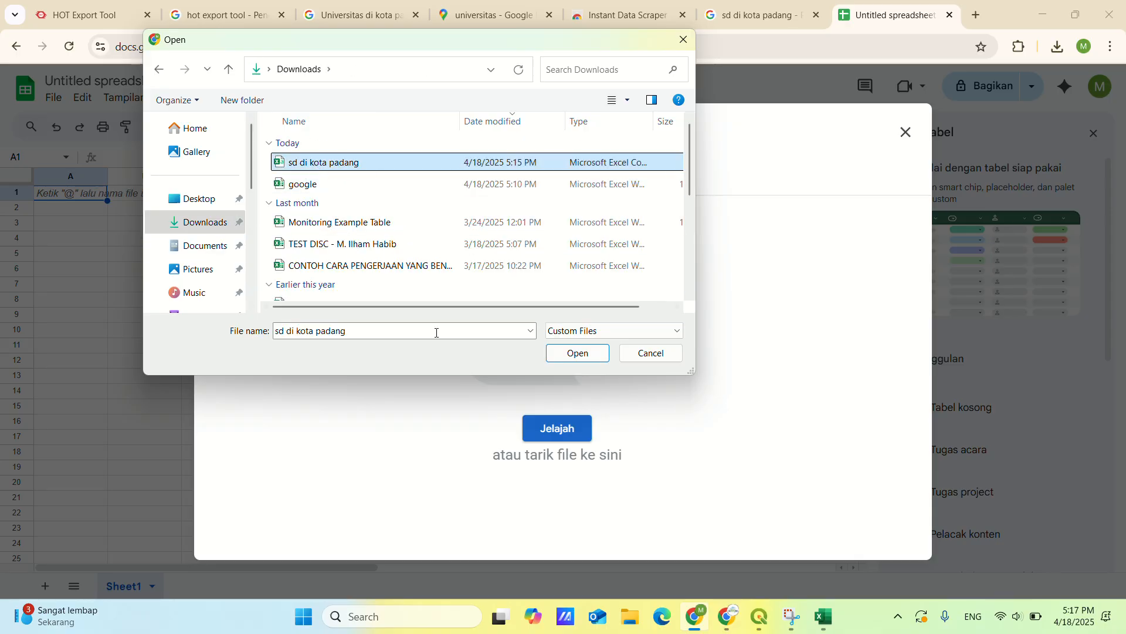
left_click(580, 353)
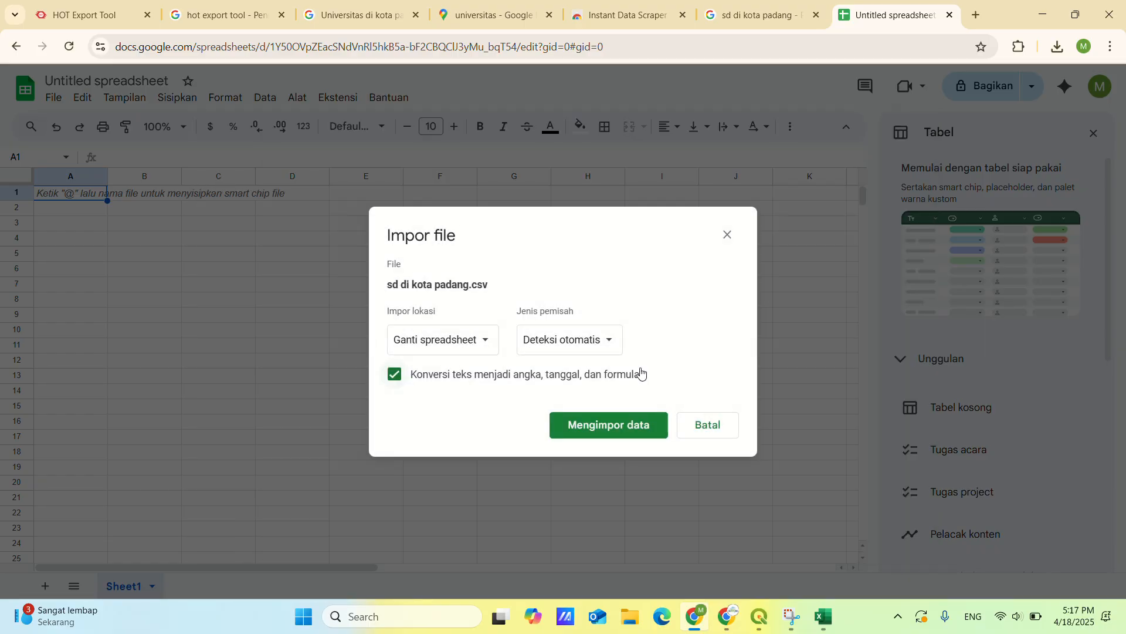
Step: Import the CSV data with Ganti spreadsheet as the import location and Deteksi otomatis as the separator type
left_click(536, 345)
left_click(490, 345)
left_click(617, 332)
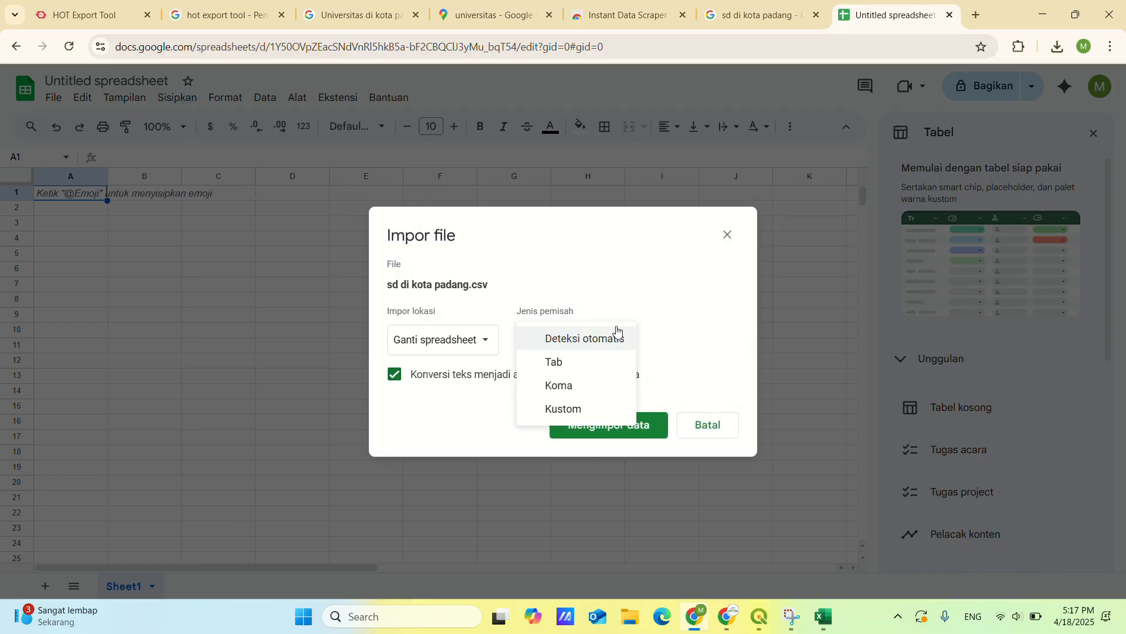
left_click(707, 305)
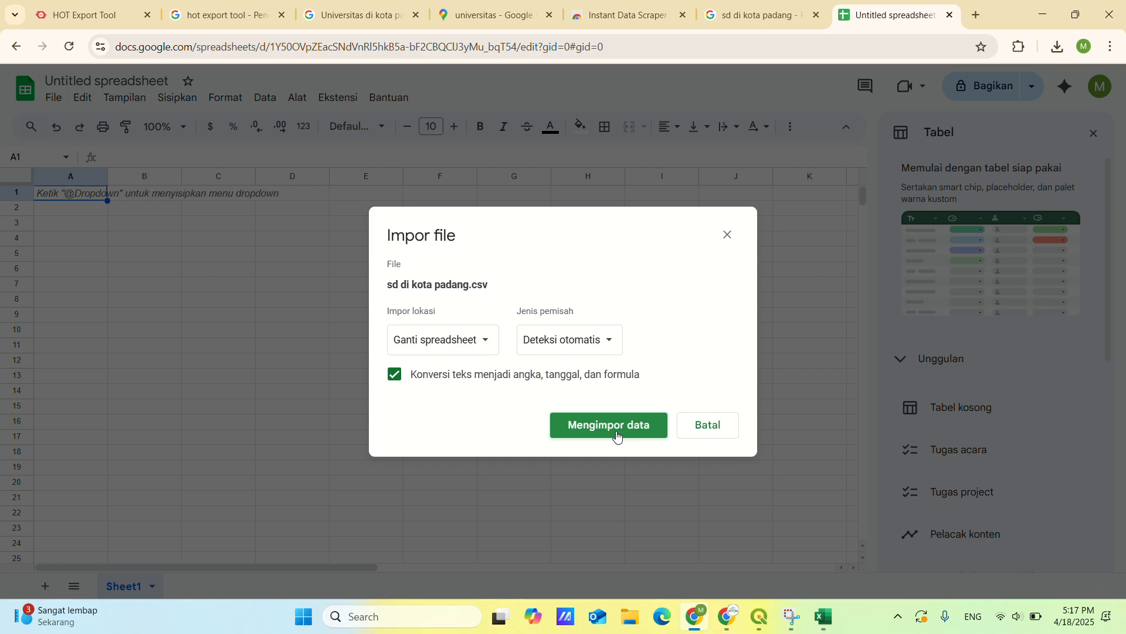
left_click(597, 431)
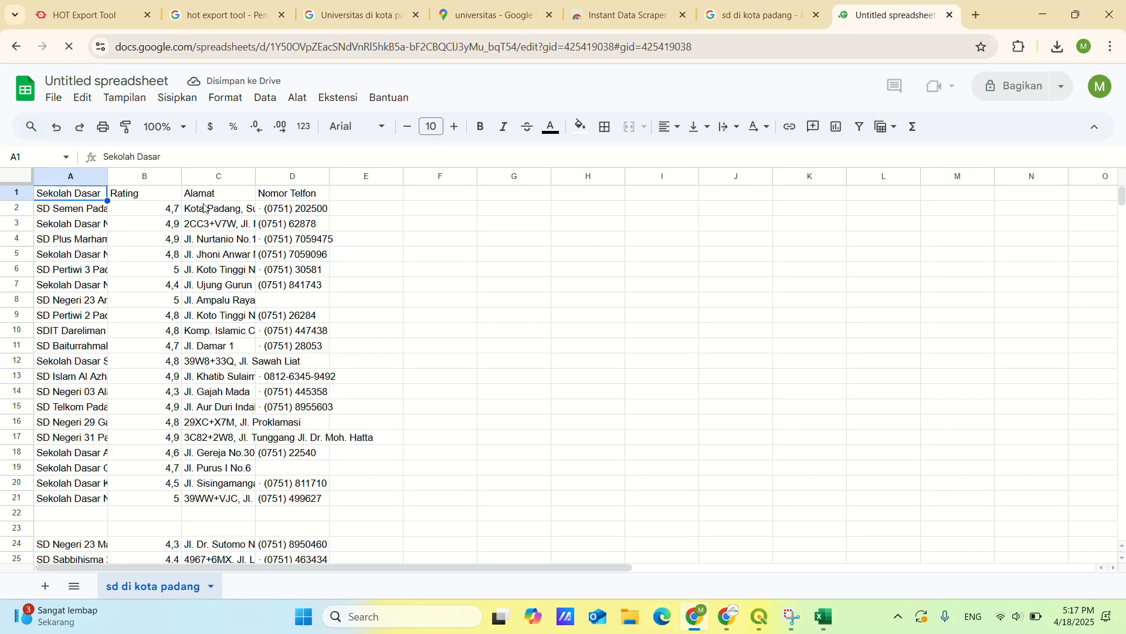
Step: Fit the widths of the Sekolah Dasar, Alamat and Nomor Telfon columns to their contents
left_click(119, 243)
left_click(91, 214)
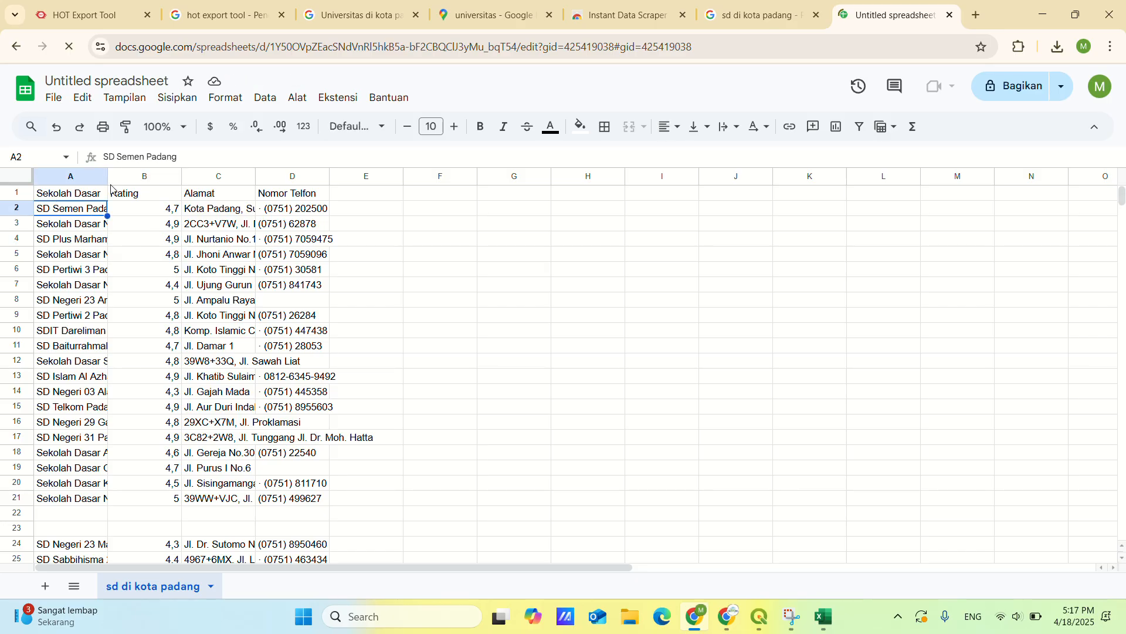
double_click(108, 176)
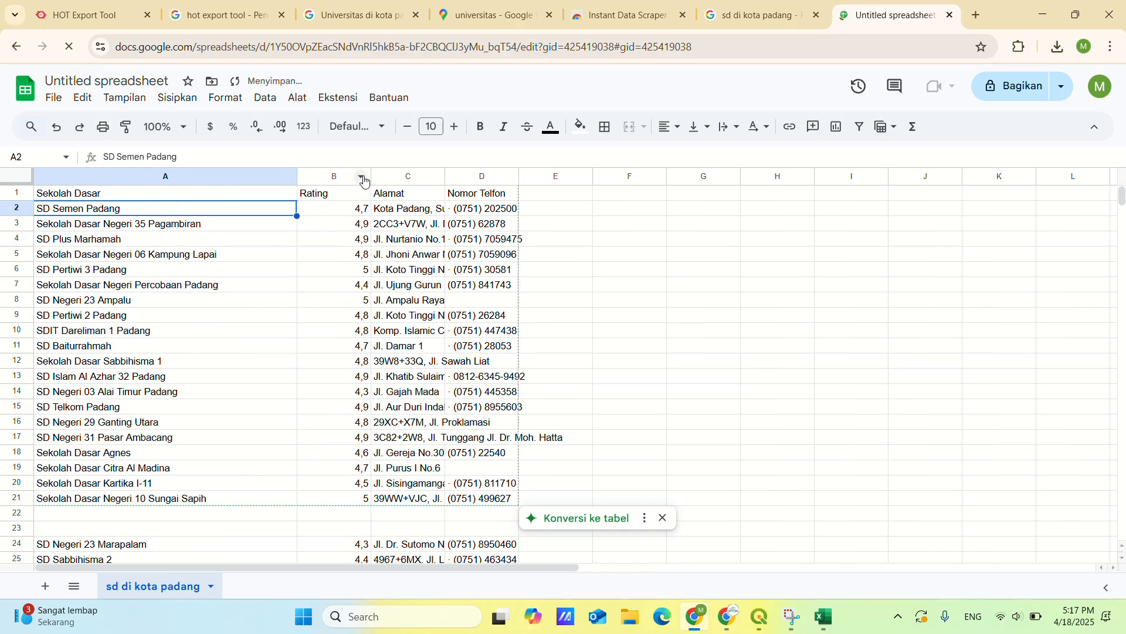
double_click(444, 177)
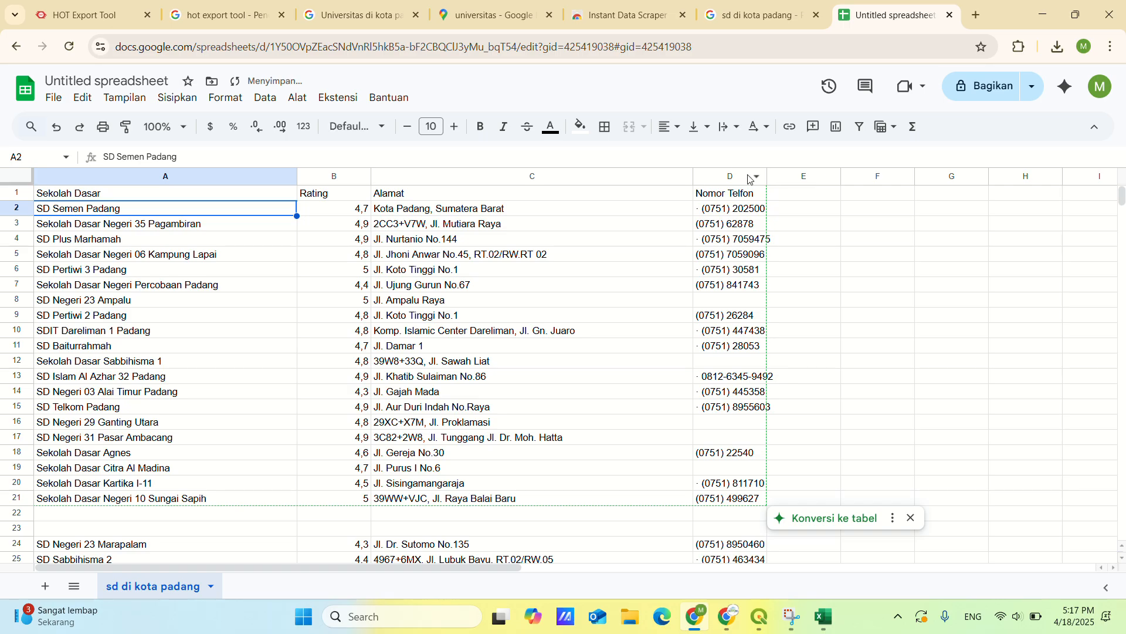
double_click(768, 176)
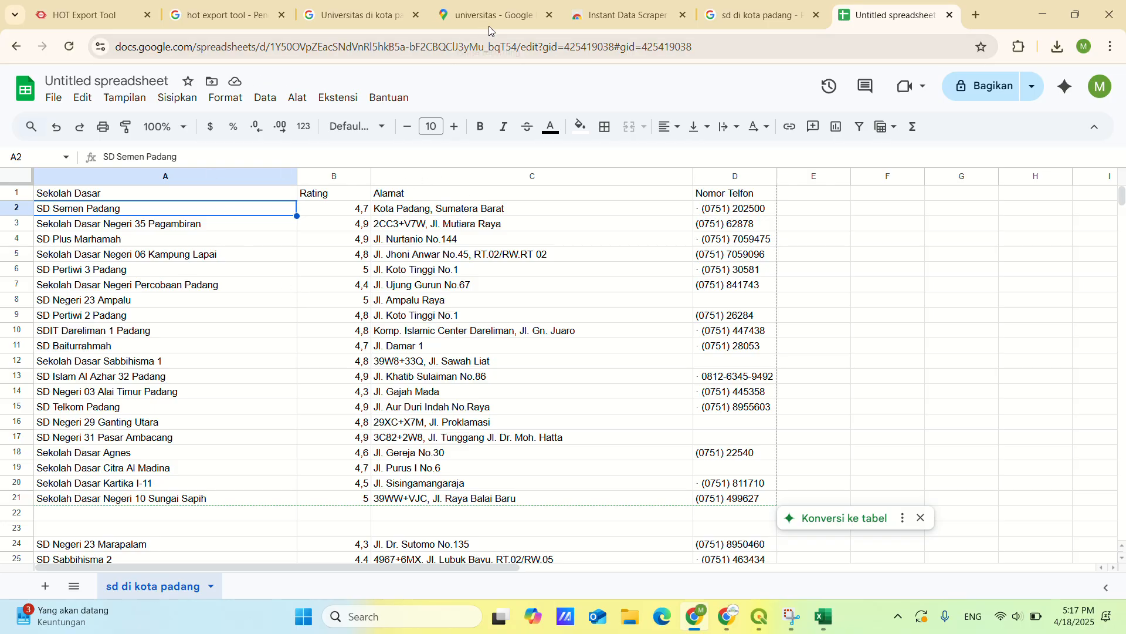
Step: Change the spreadsheet's locale to Amerika Serikat in its settings, then save and reload
left_click(54, 101)
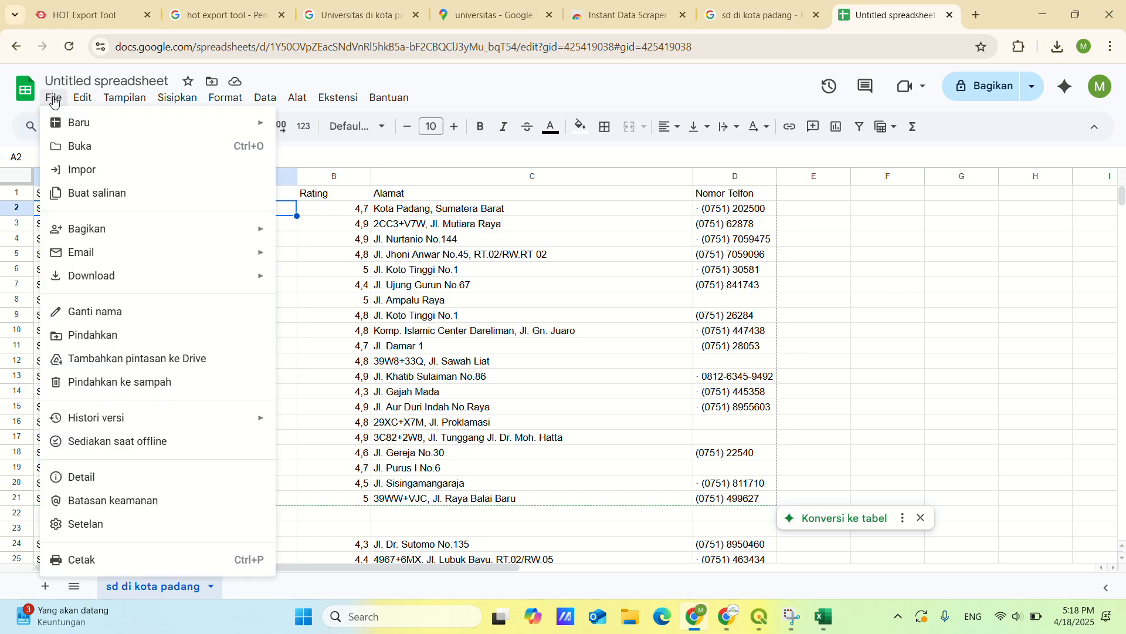
left_click(98, 527)
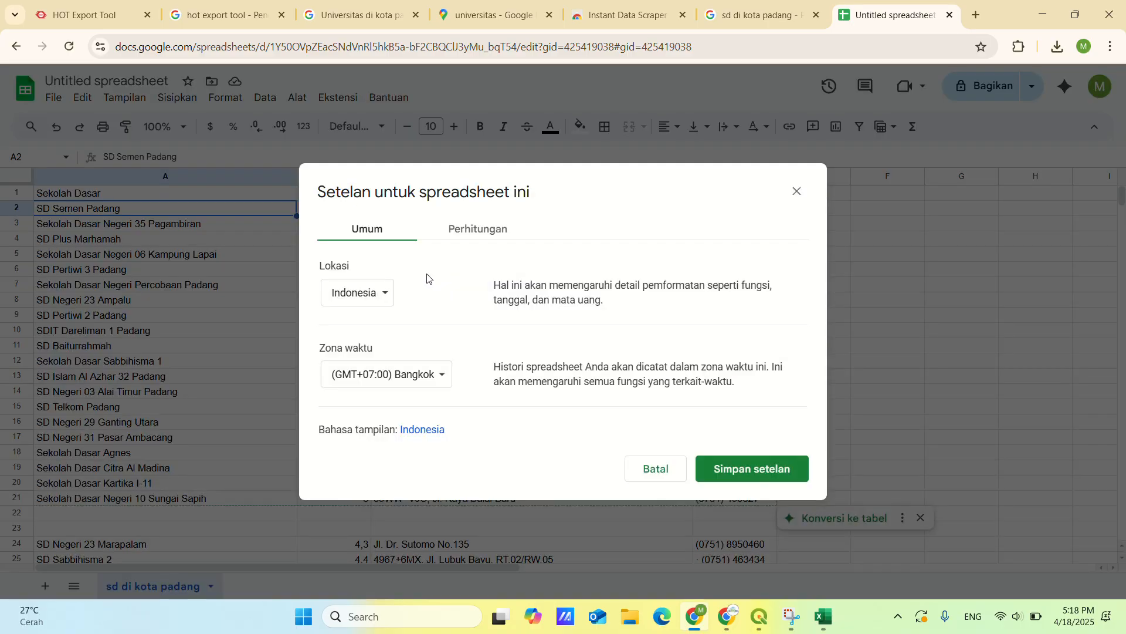
left_click(352, 302)
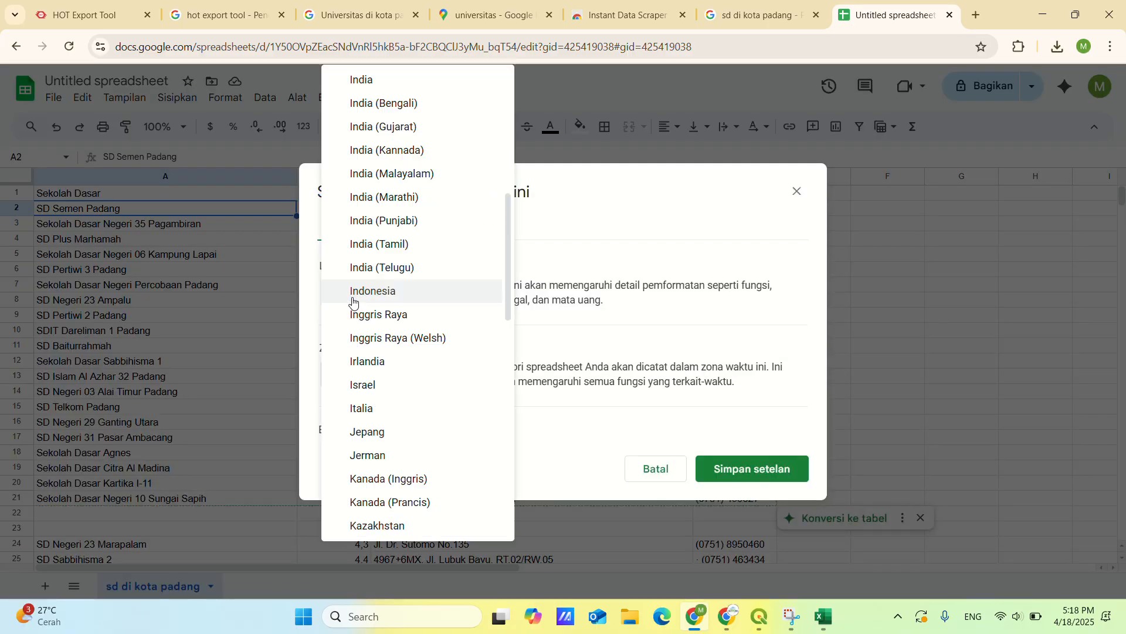
scroll(361, 264, "up", 8)
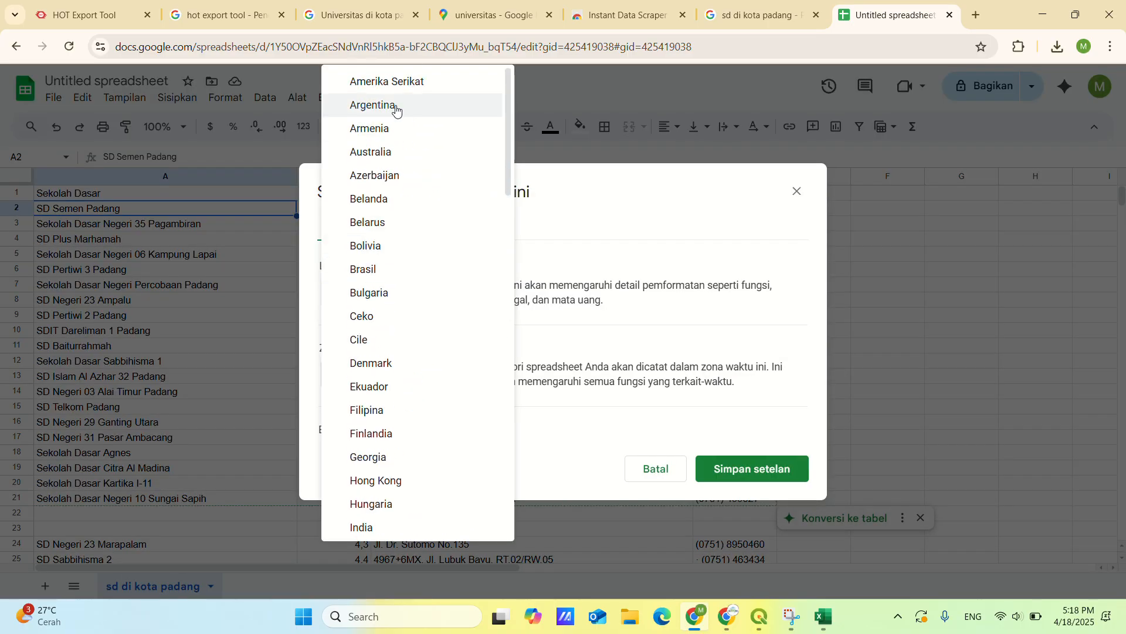
left_click(382, 82)
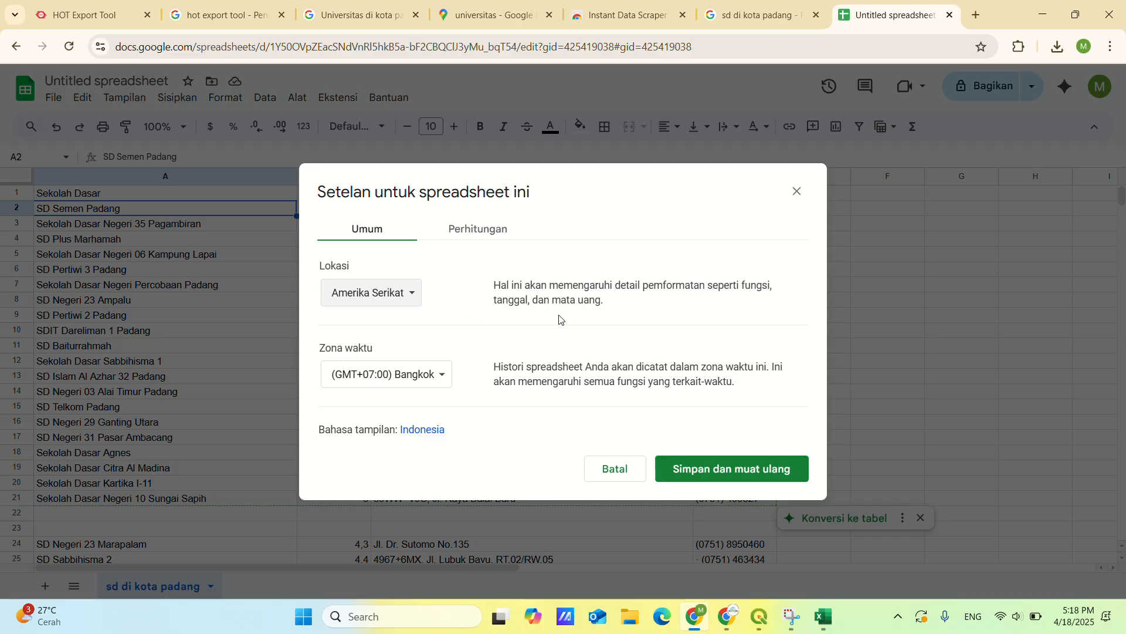
left_click(720, 469)
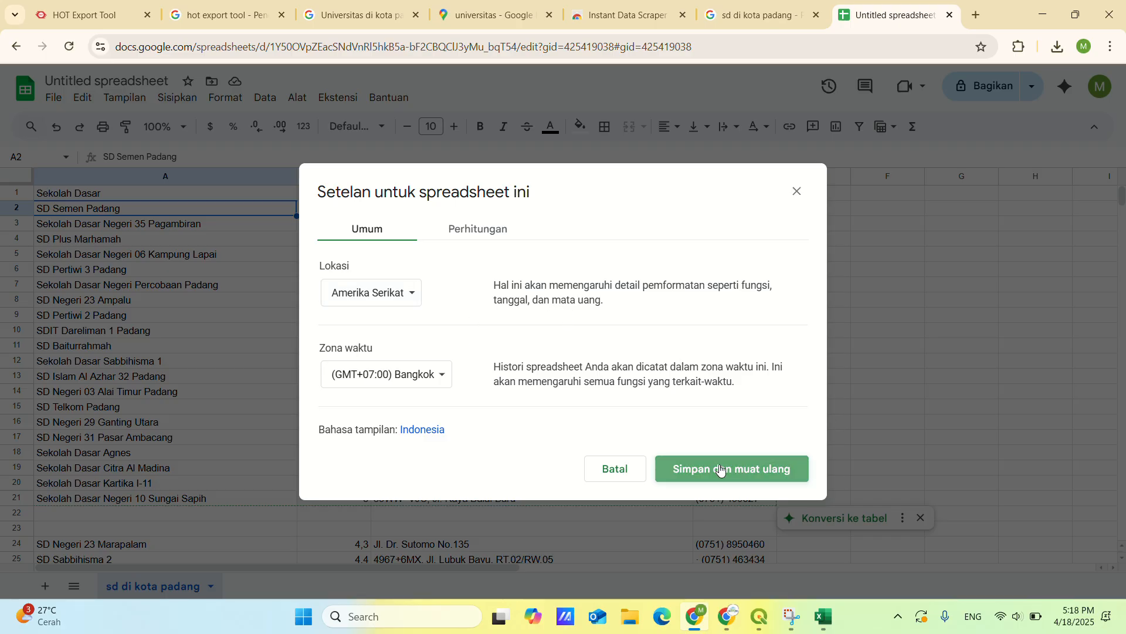
scroll(262, 291, "down", 3)
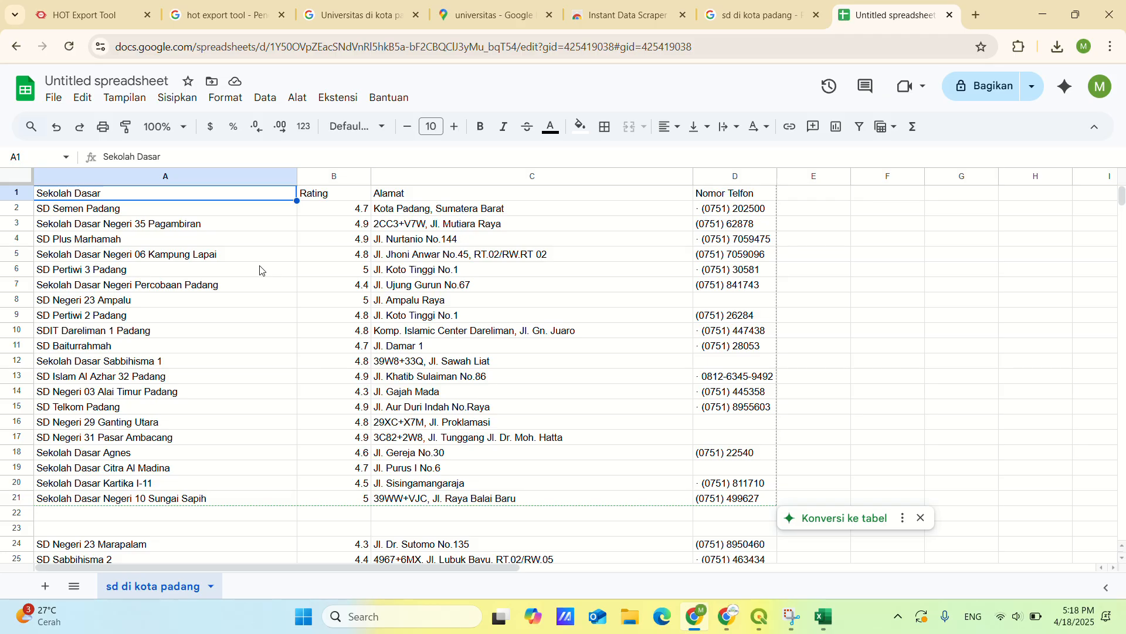
scroll(261, 270, "down", 2)
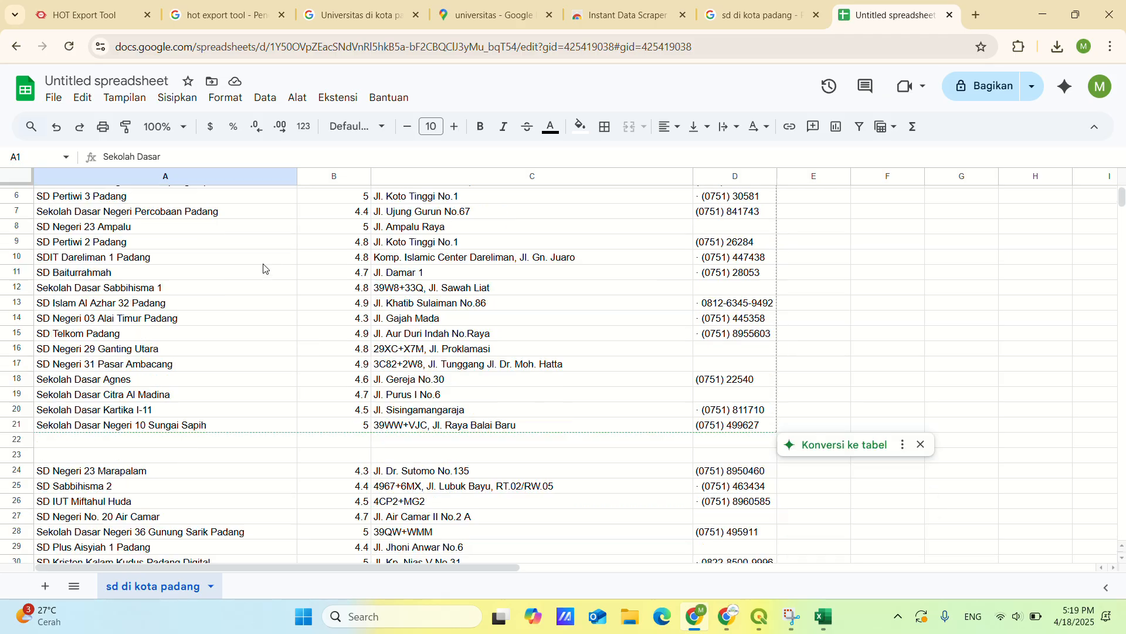
scroll(271, 270, "up", 2)
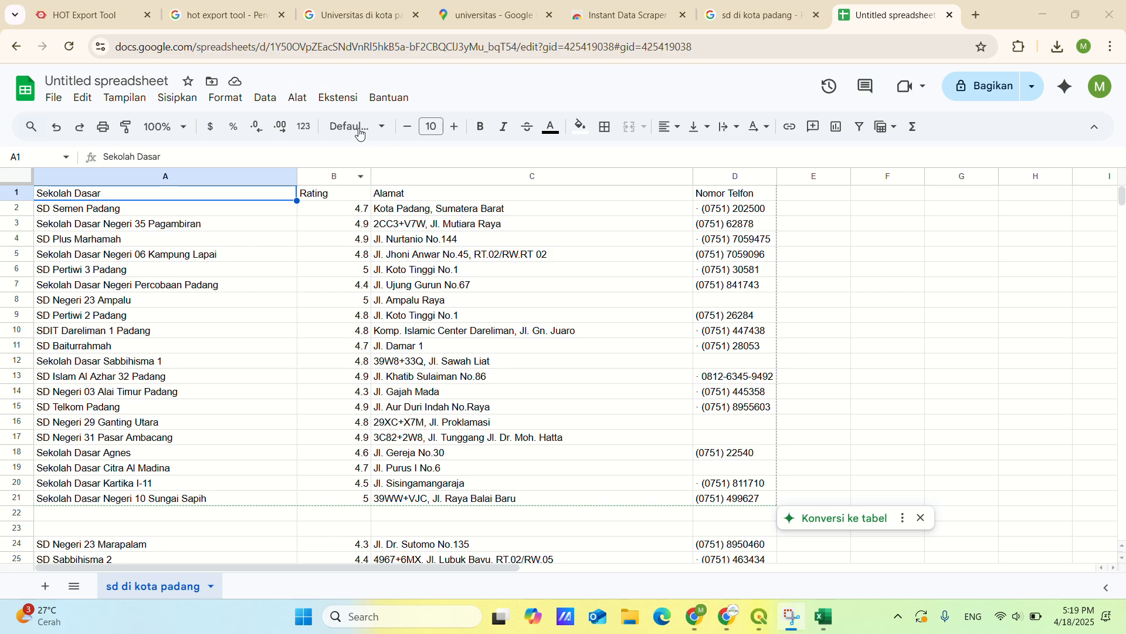
Step: Search the Google Workspace Marketplace for "Geocode by Awesome Table", view the add-on's page and close the marketplace
left_click(330, 106)
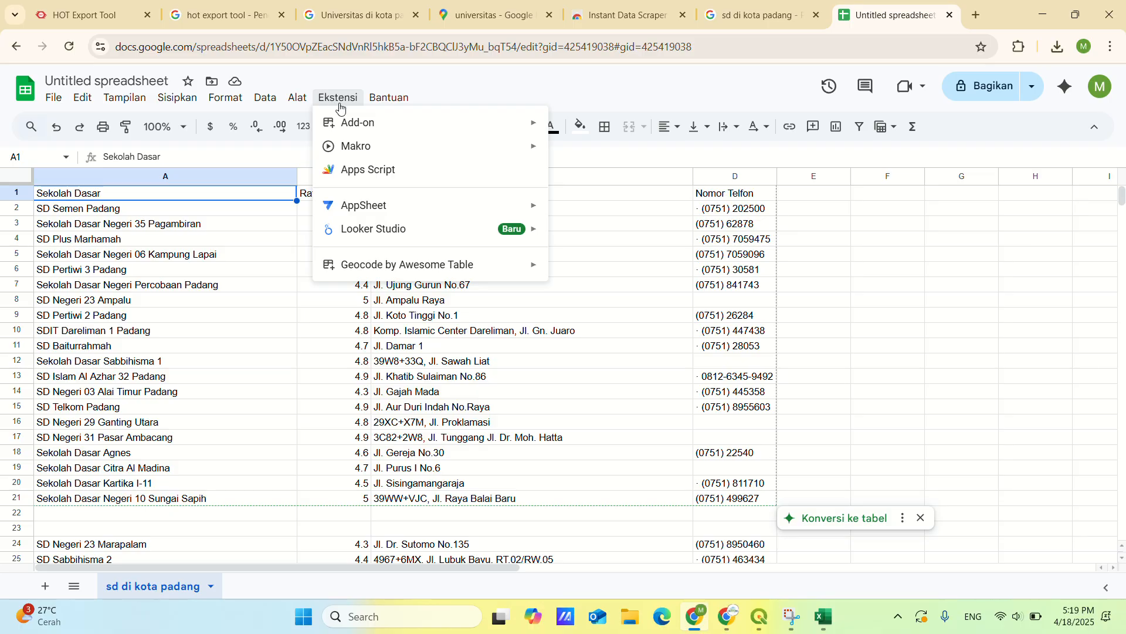
mouse_move(362, 126)
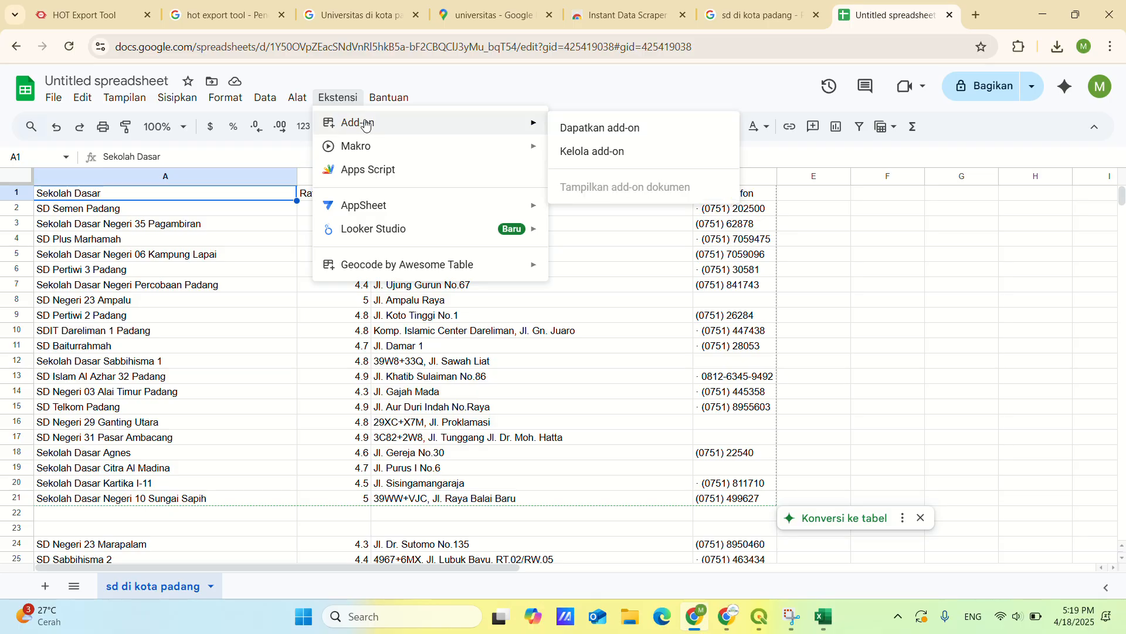
left_click(625, 130)
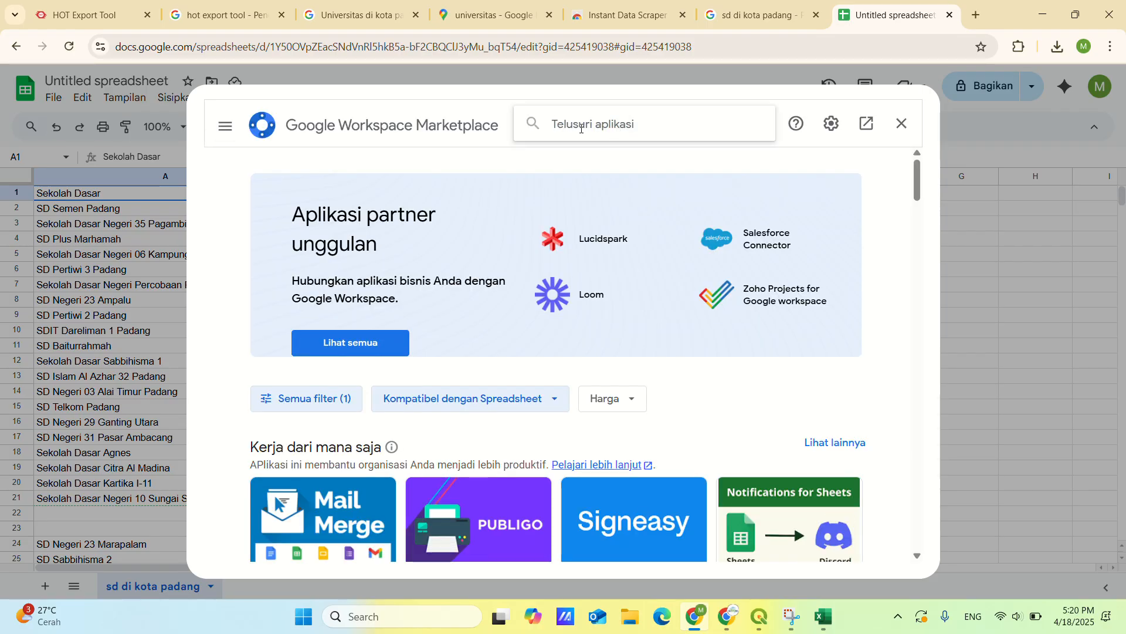
type("ge")
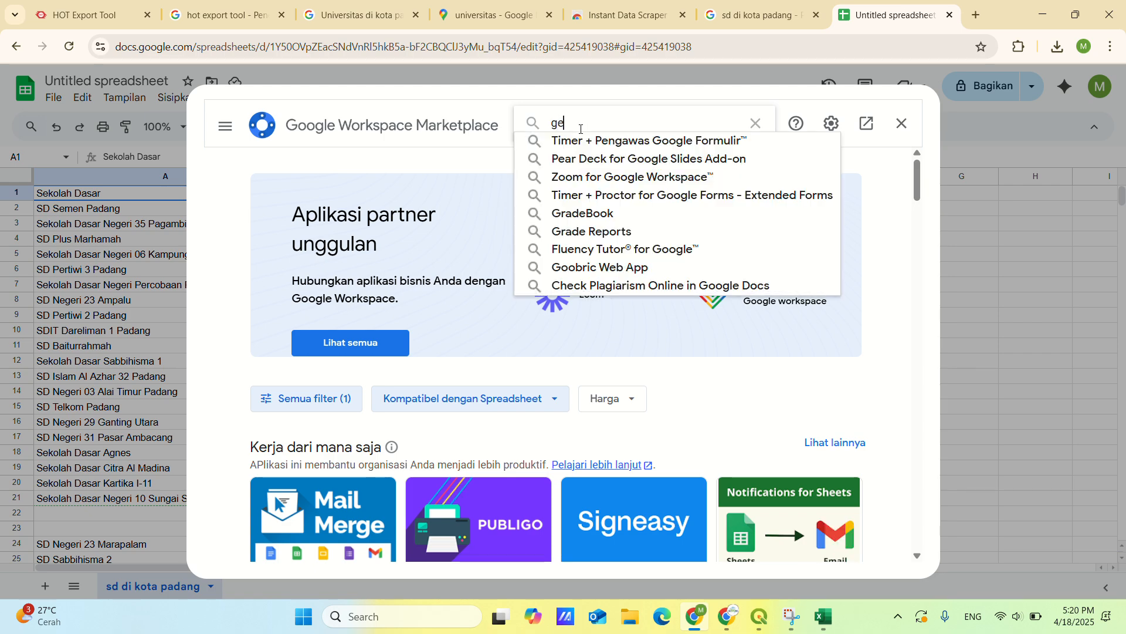
type("ocode by")
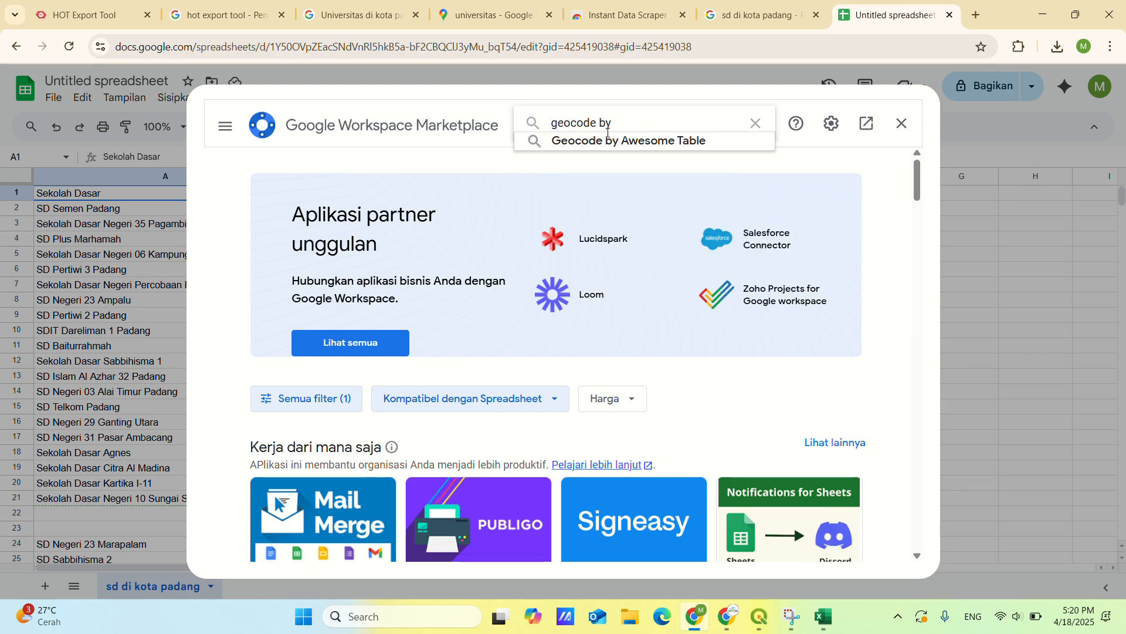
left_click(621, 145)
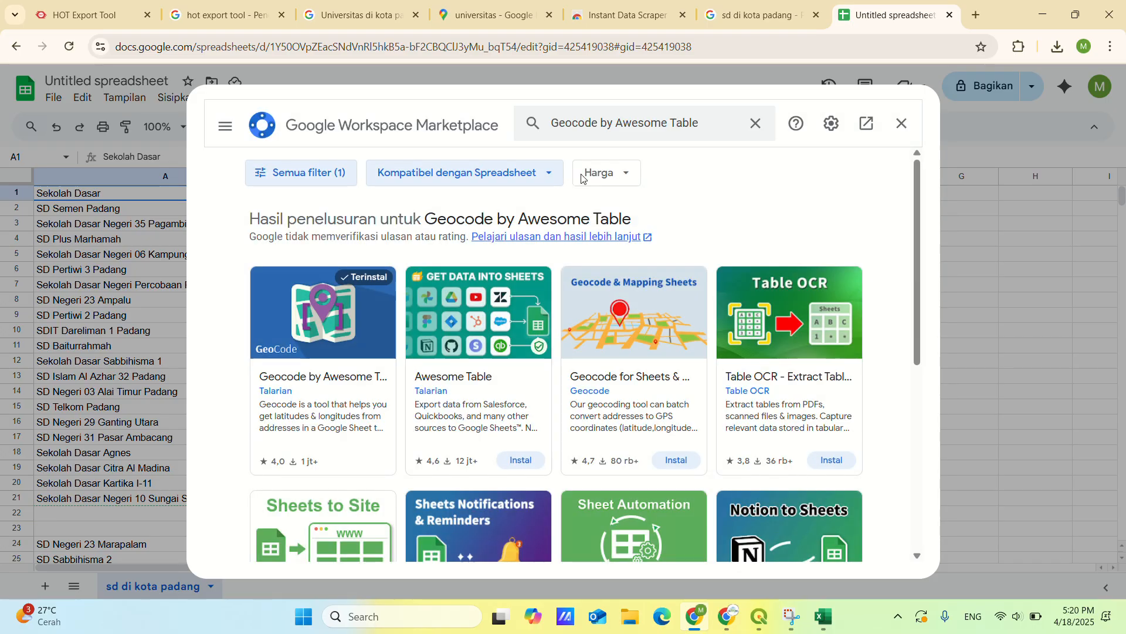
left_click(333, 377)
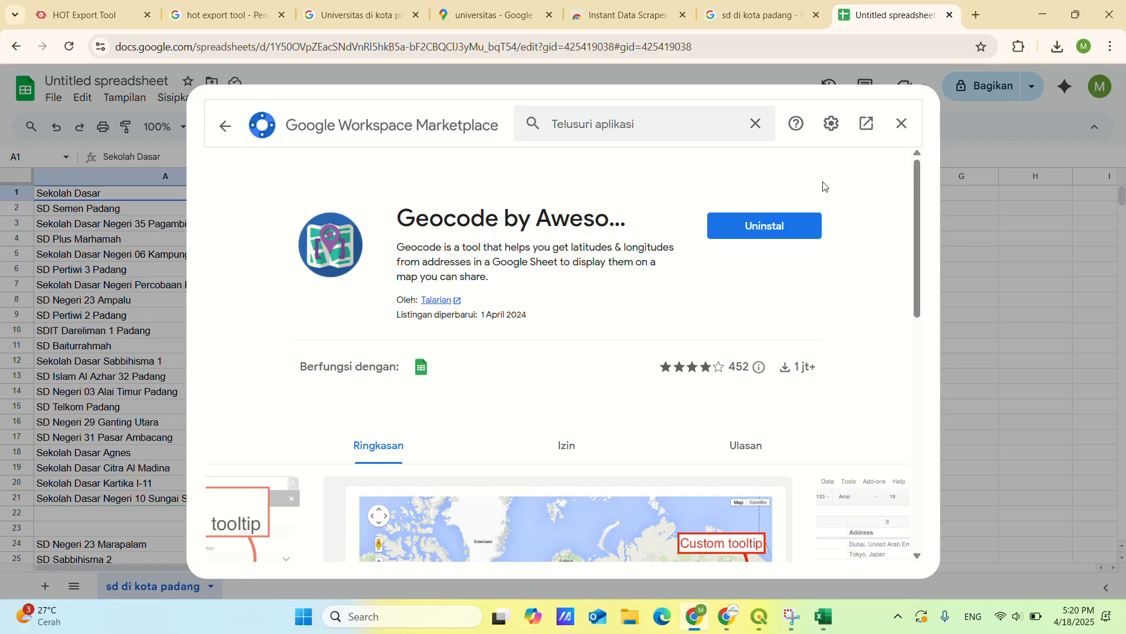
left_click(901, 123)
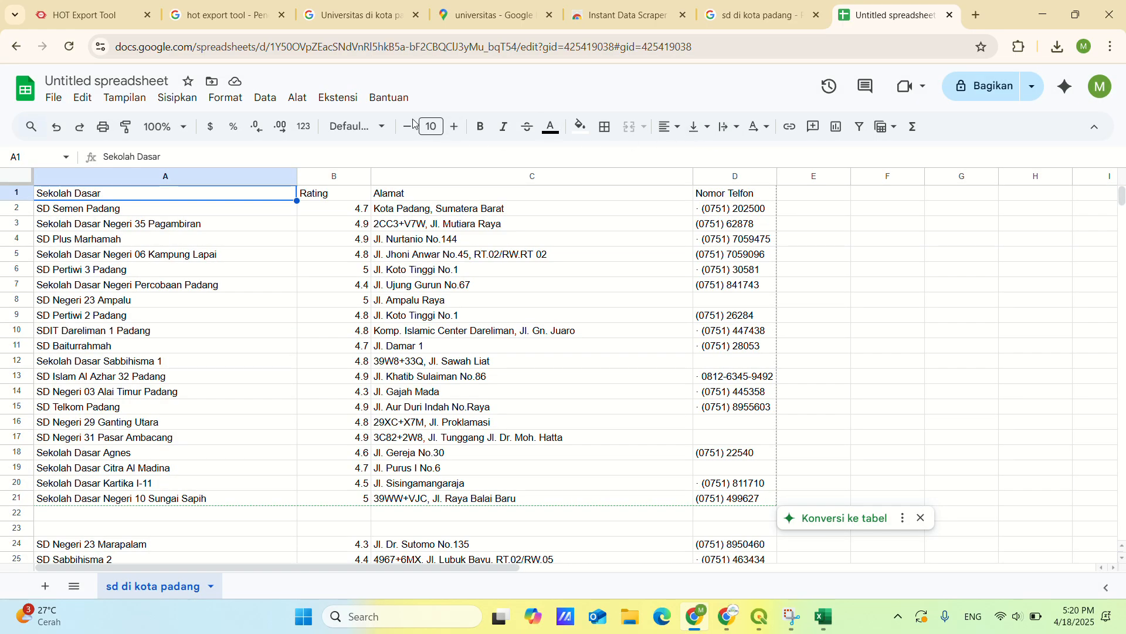
Step: Start Geocode by Awesome Table and geocode the sd di kota padang sheet with Alamat as the address column
left_click(343, 108)
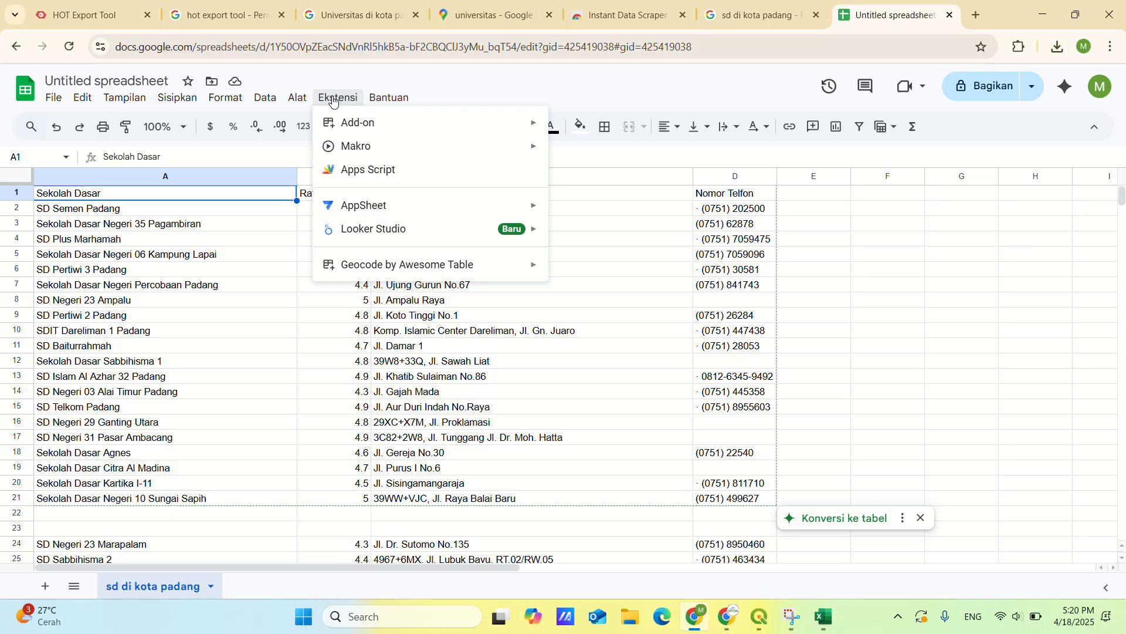
mouse_move(360, 267)
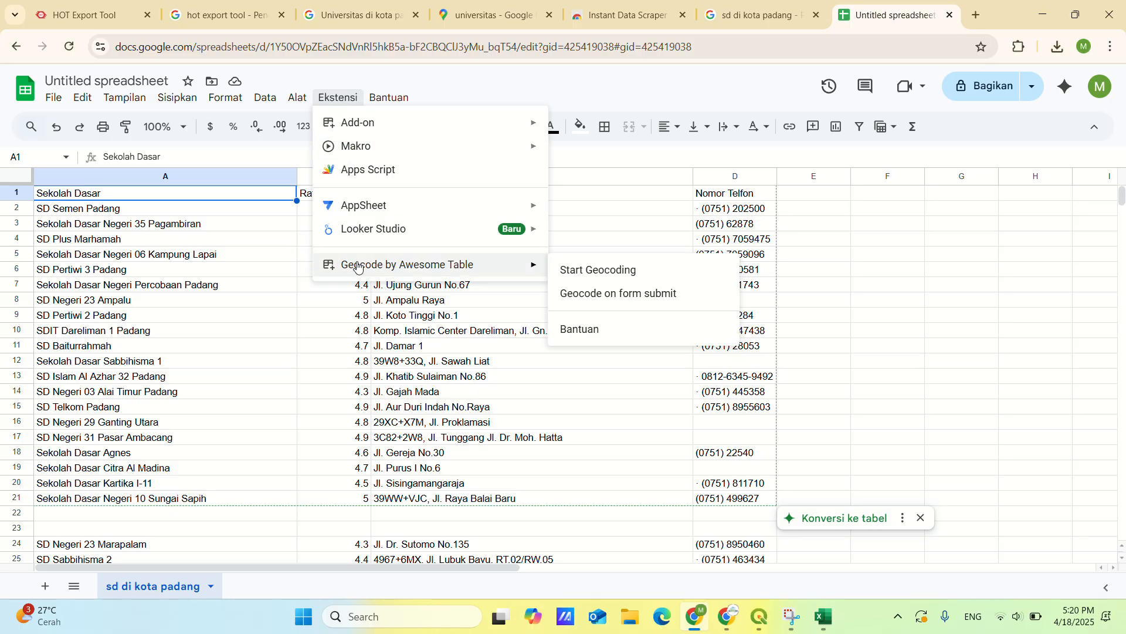
left_click(630, 277)
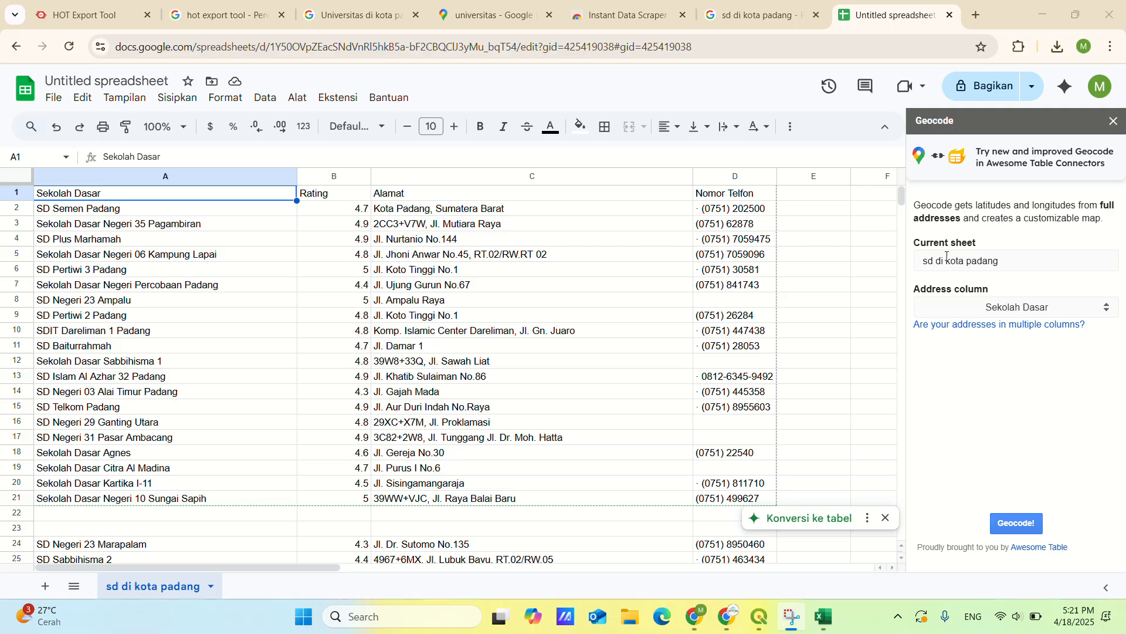
left_click(992, 311)
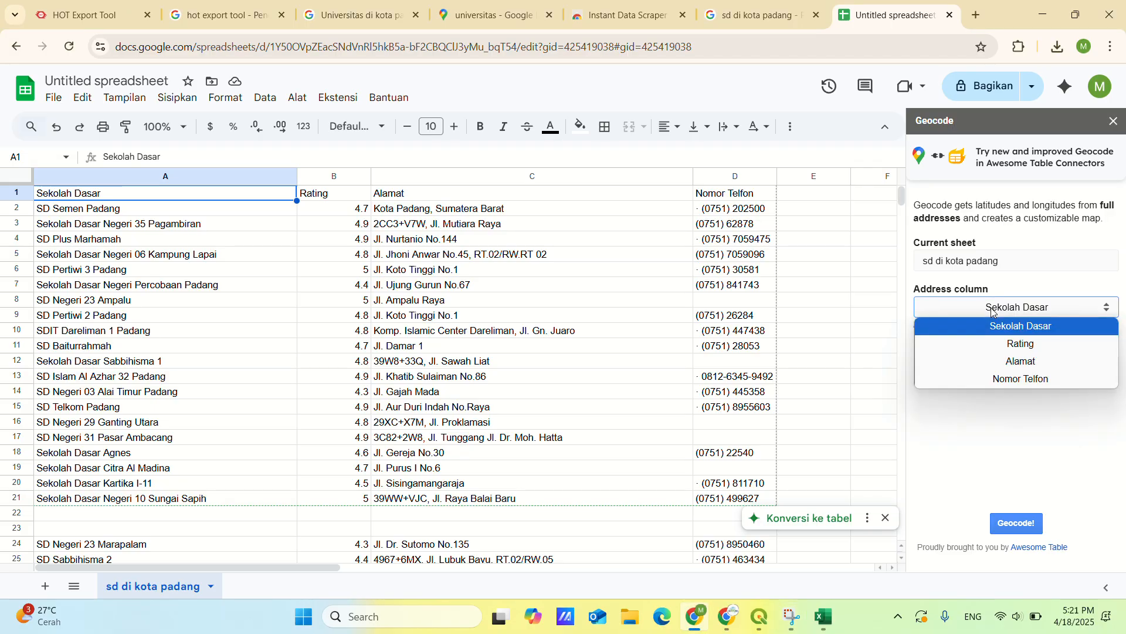
left_click(1007, 366)
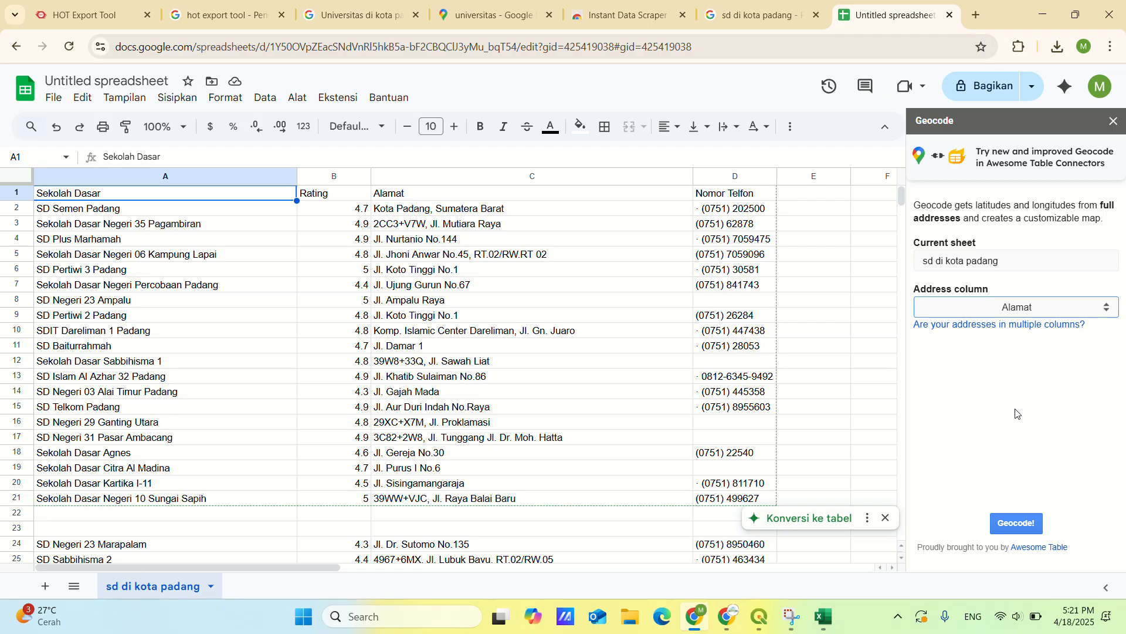
left_click(1018, 529)
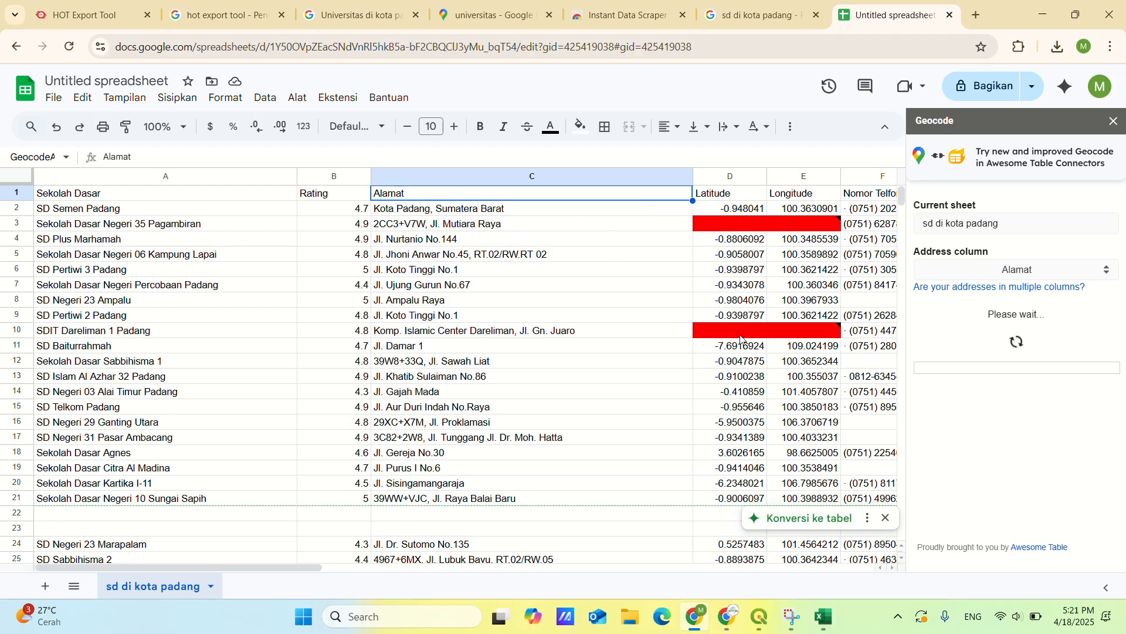
Step: Examine the geocoded Latitude and Longitude values throughout the sheet, including the red cells, and close the Geocode sidebar
scroll(742, 339, "down", 3)
scroll(738, 333, "down", 2)
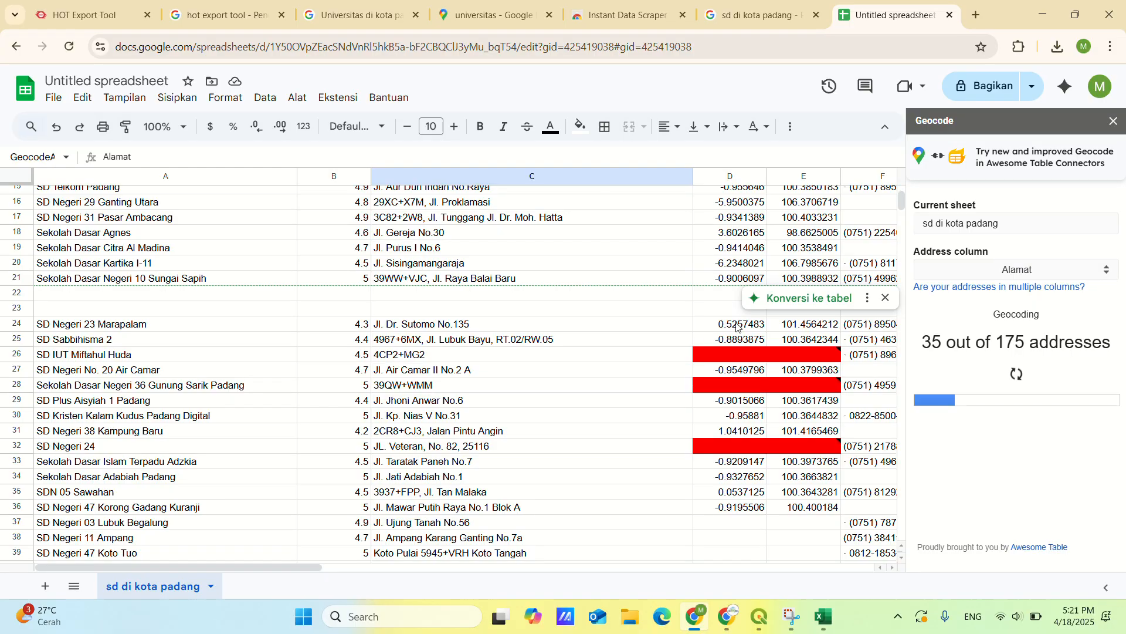
scroll(737, 328, "up", 3)
scroll(734, 322, "down", 5)
scroll(734, 321, "up", 6)
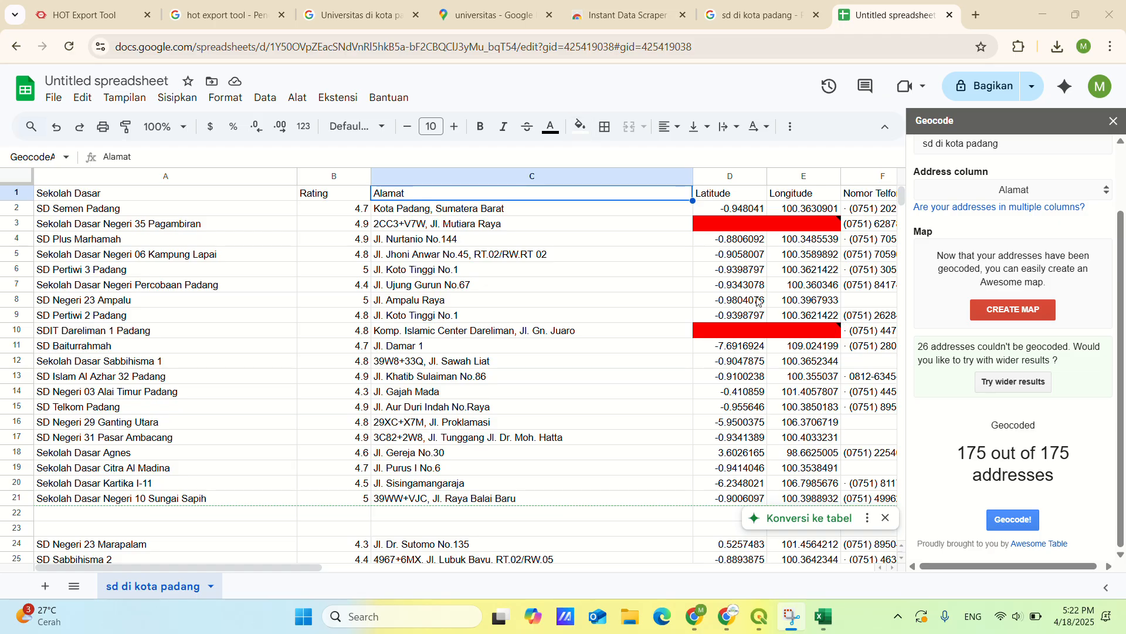
scroll(921, 387, "up", 2)
scroll(643, 333, "down", 4)
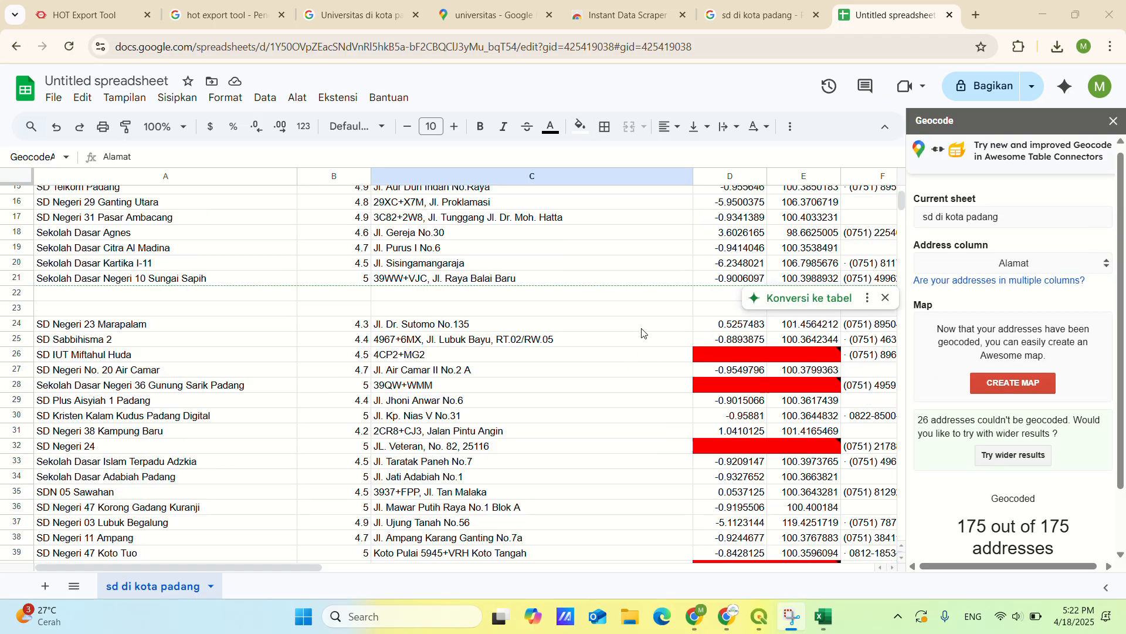
scroll(644, 333, "up", 5)
scroll(686, 327, "down", 5)
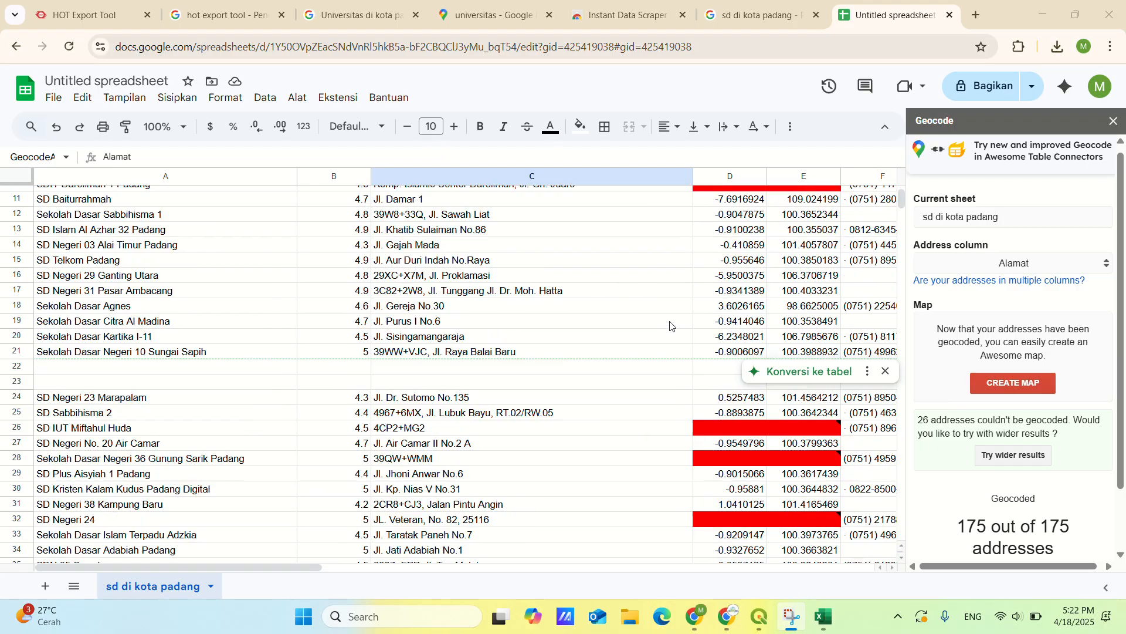
scroll(674, 323, "down", 9)
scroll(704, 363, "down", 19)
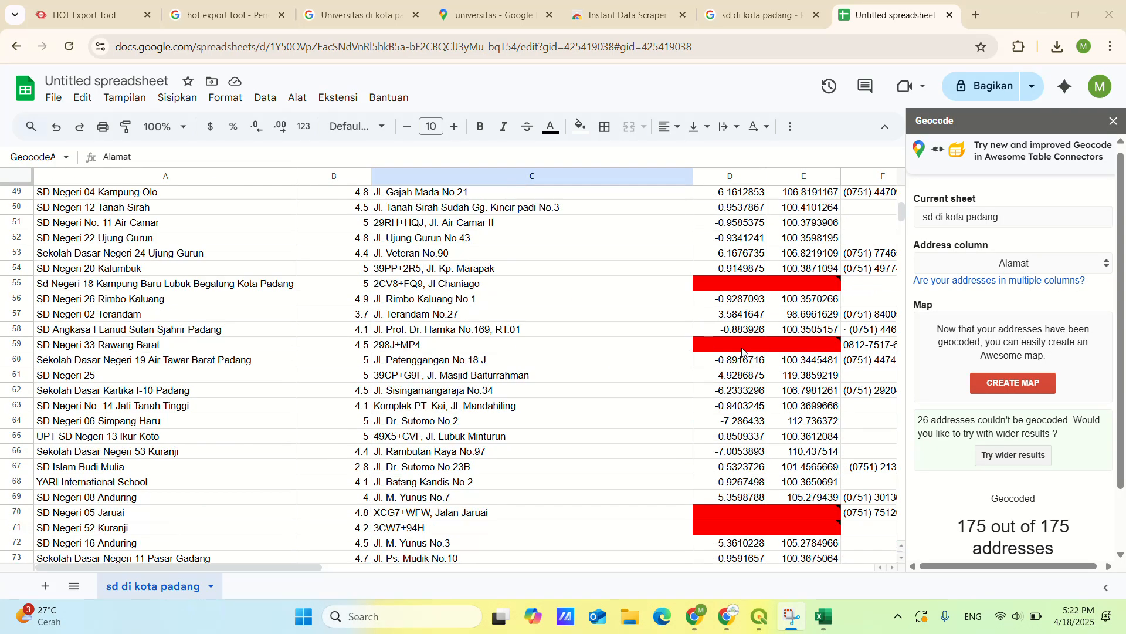
scroll(721, 352, "up", 20)
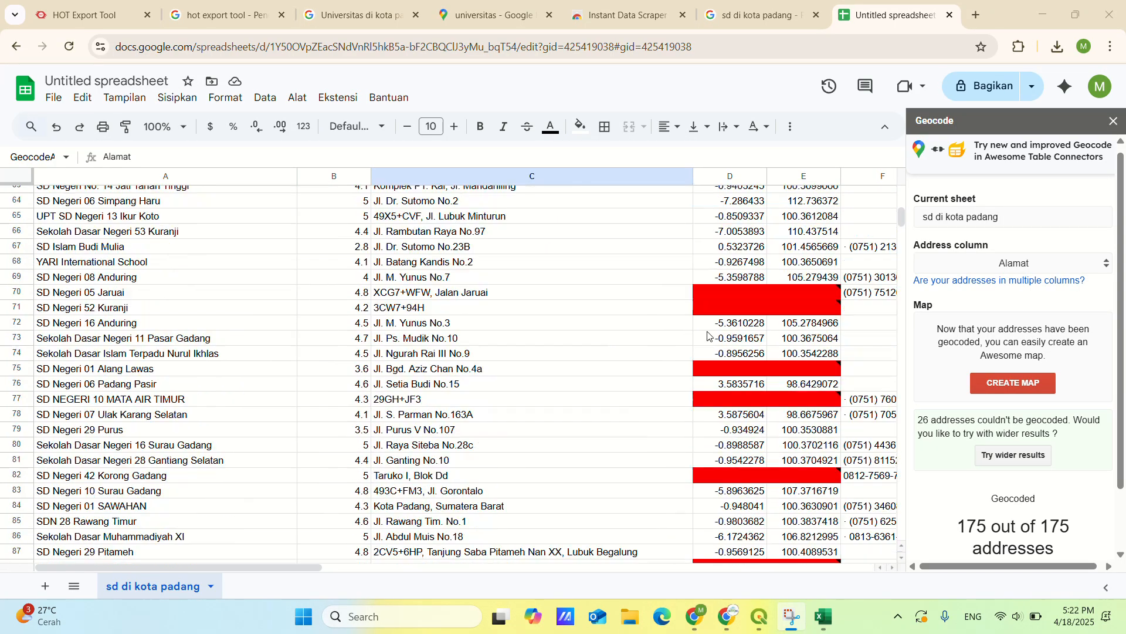
left_click(1114, 121)
scroll(650, 246, "up", 3)
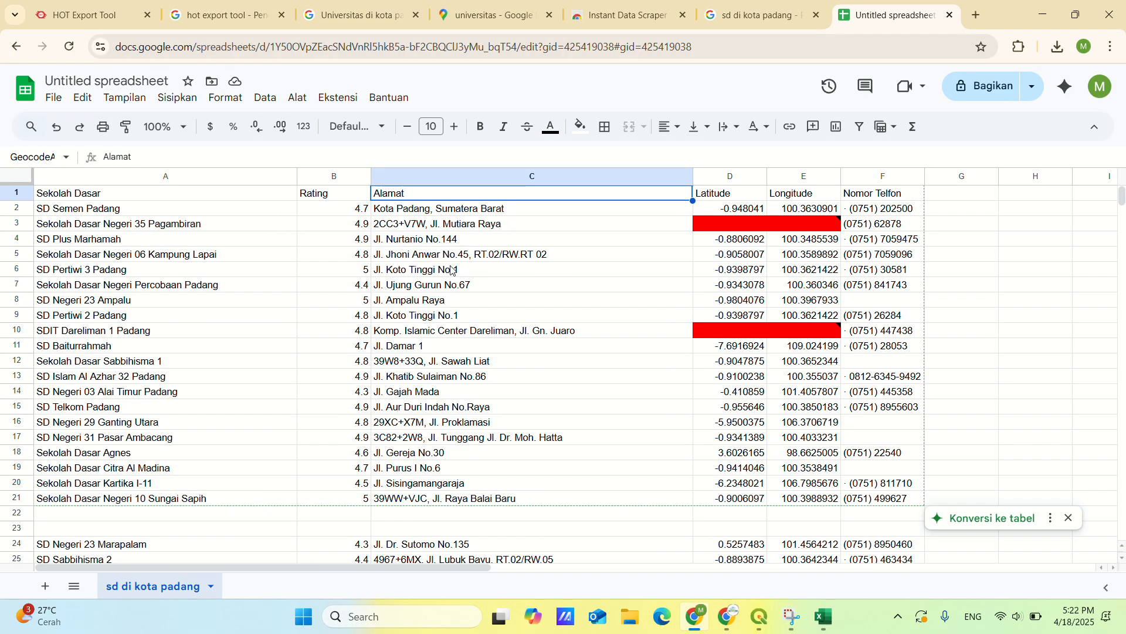
Step: Download the geocoded spreadsheet as a Microsoft Excel (.xlsx) file, check it in the download history and close that page
left_click(52, 98)
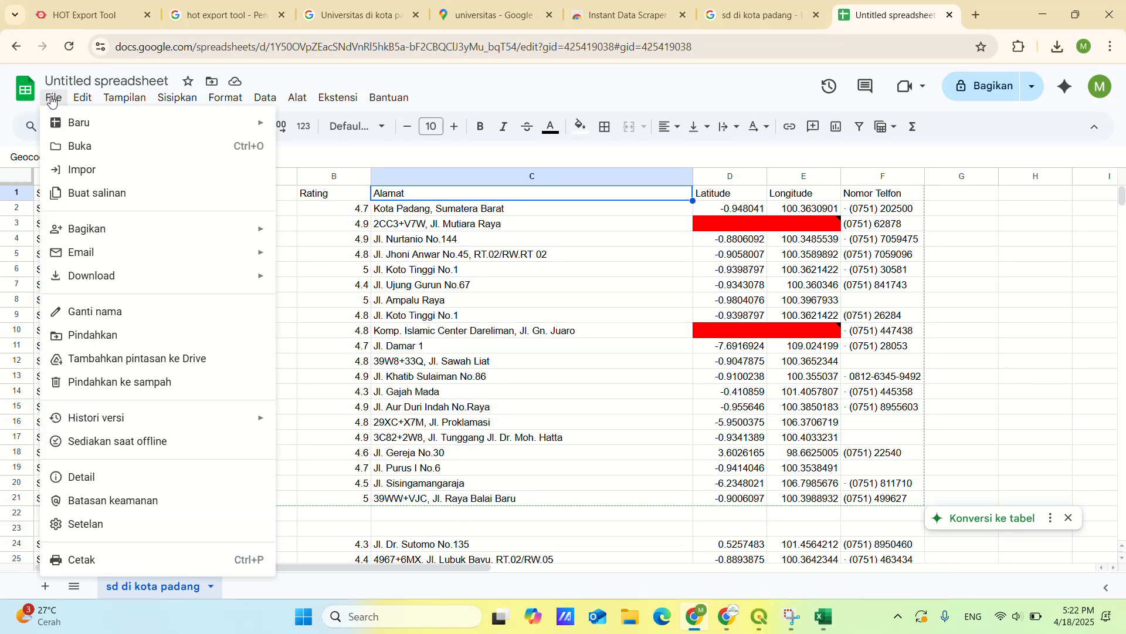
mouse_move(229, 283)
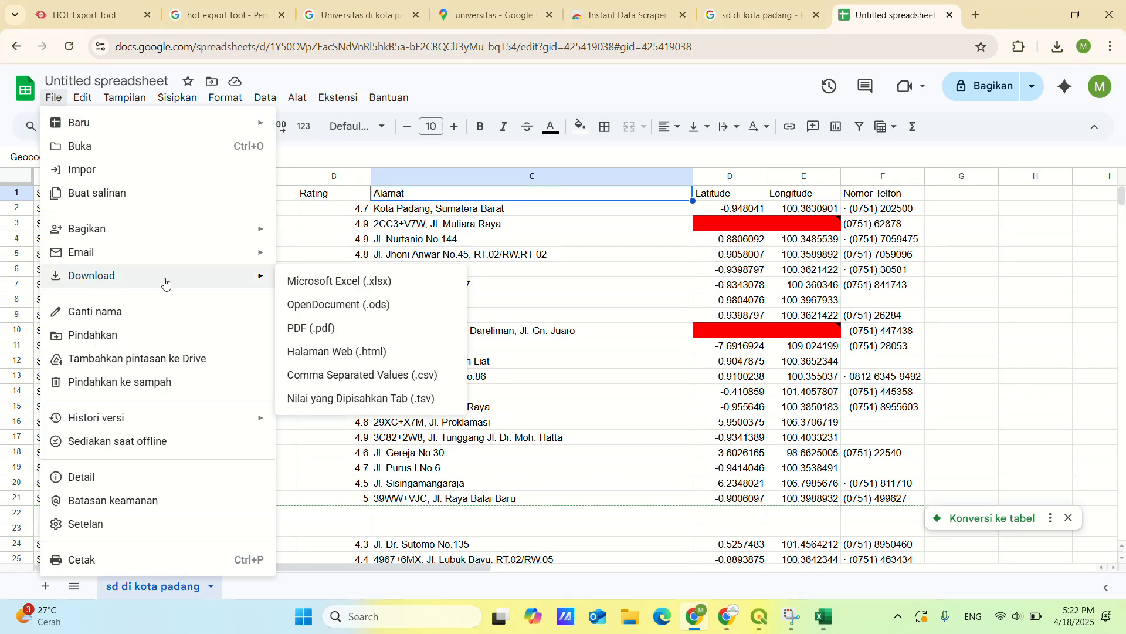
left_click(380, 284)
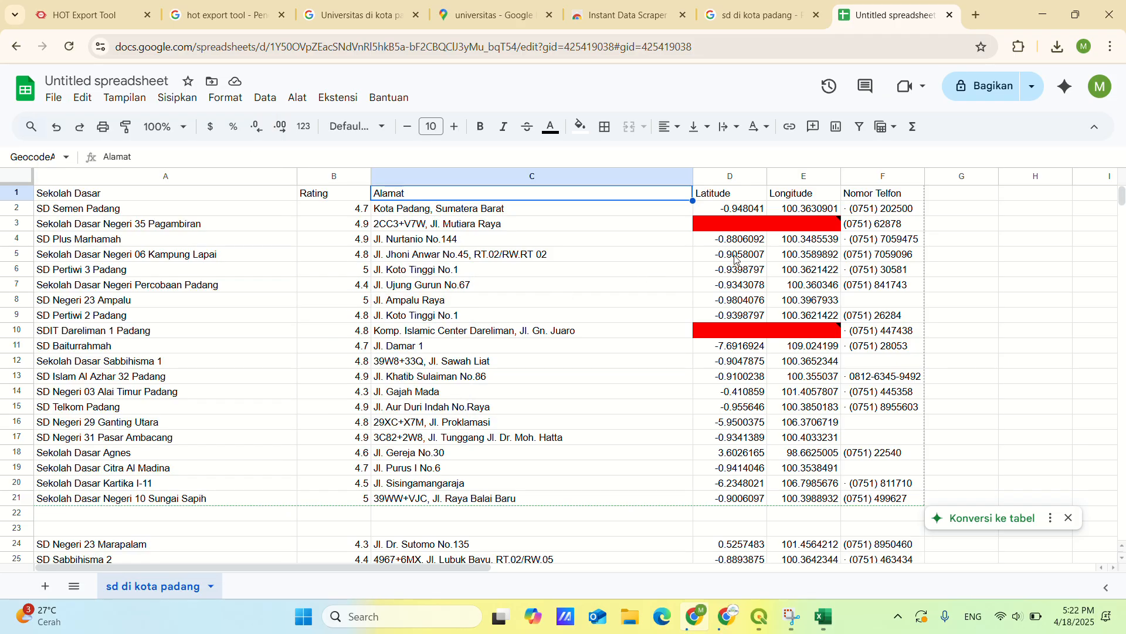
left_click(1057, 47)
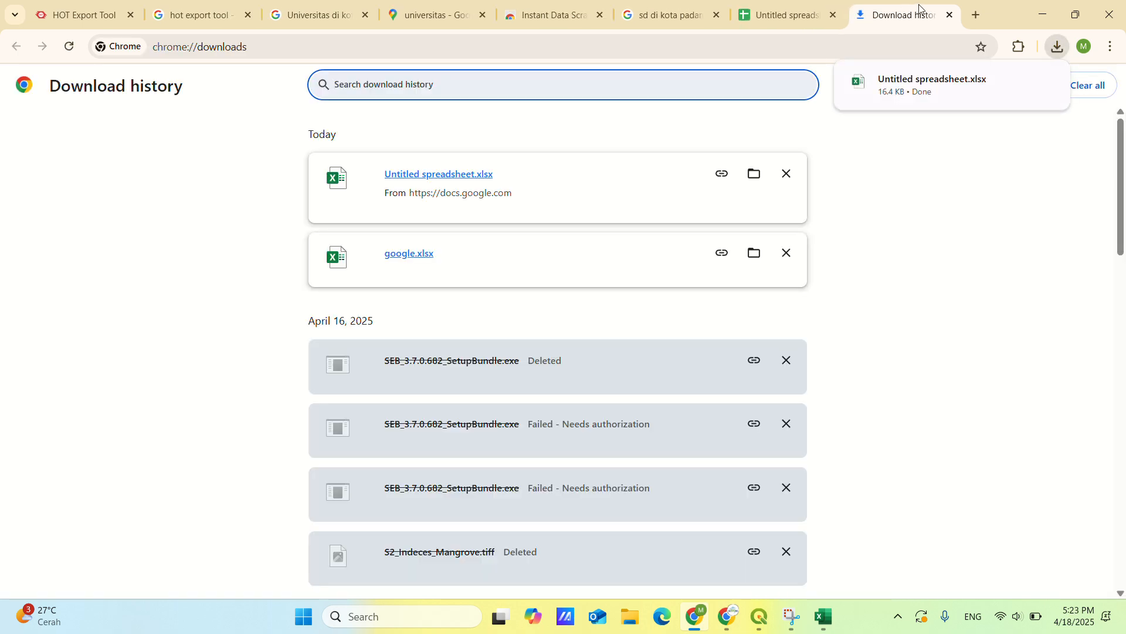
left_click(777, 18)
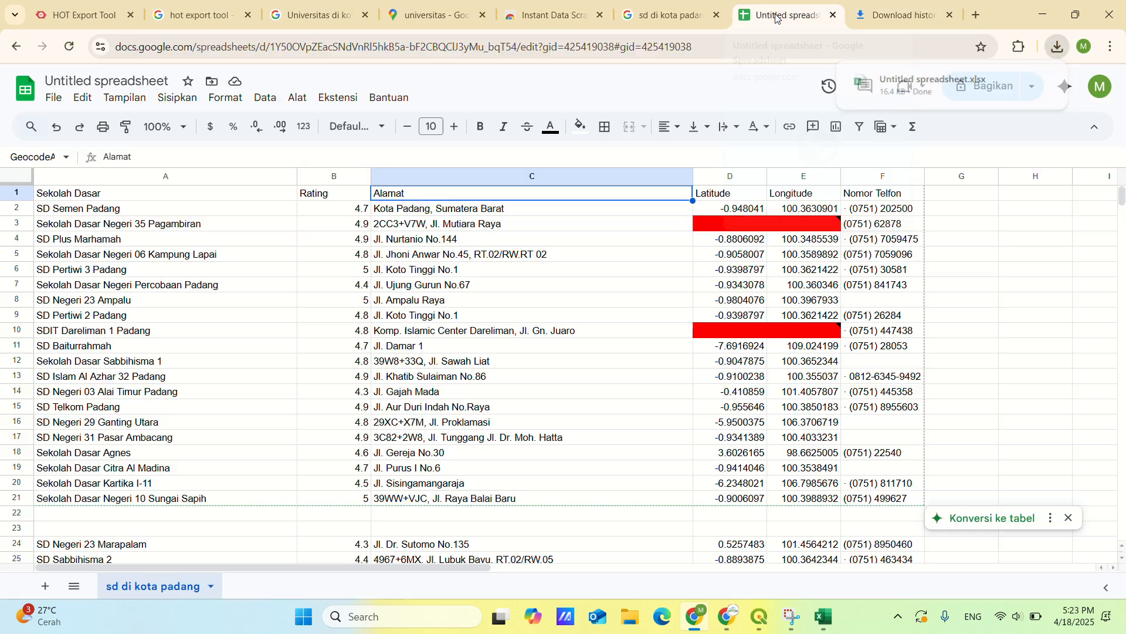
left_click(890, 9)
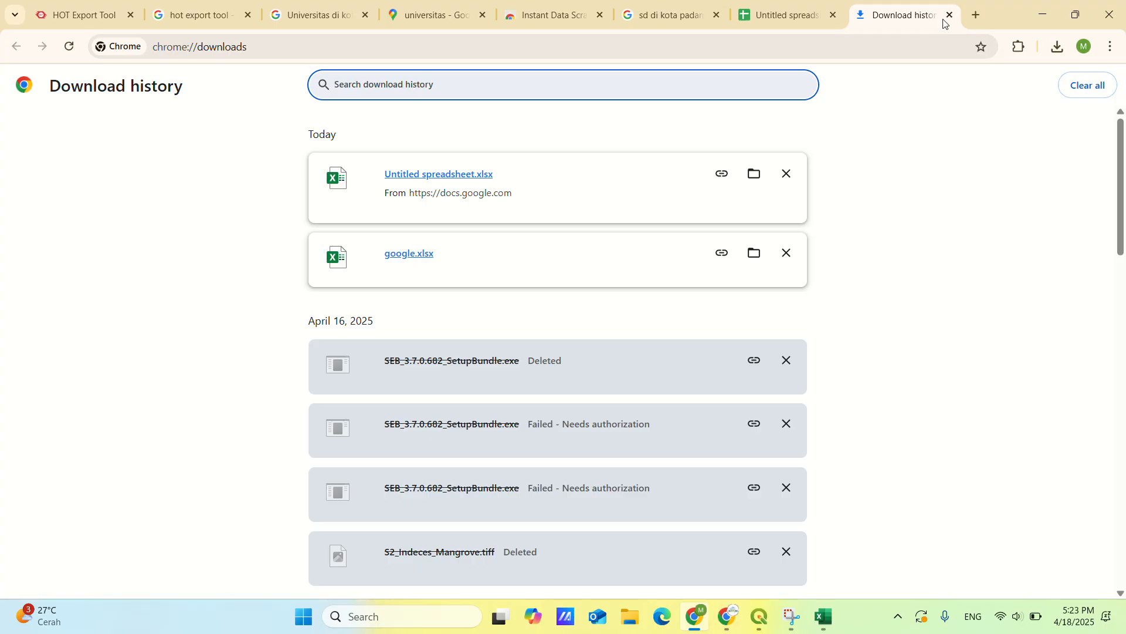
left_click(950, 15)
left_click(1047, 23)
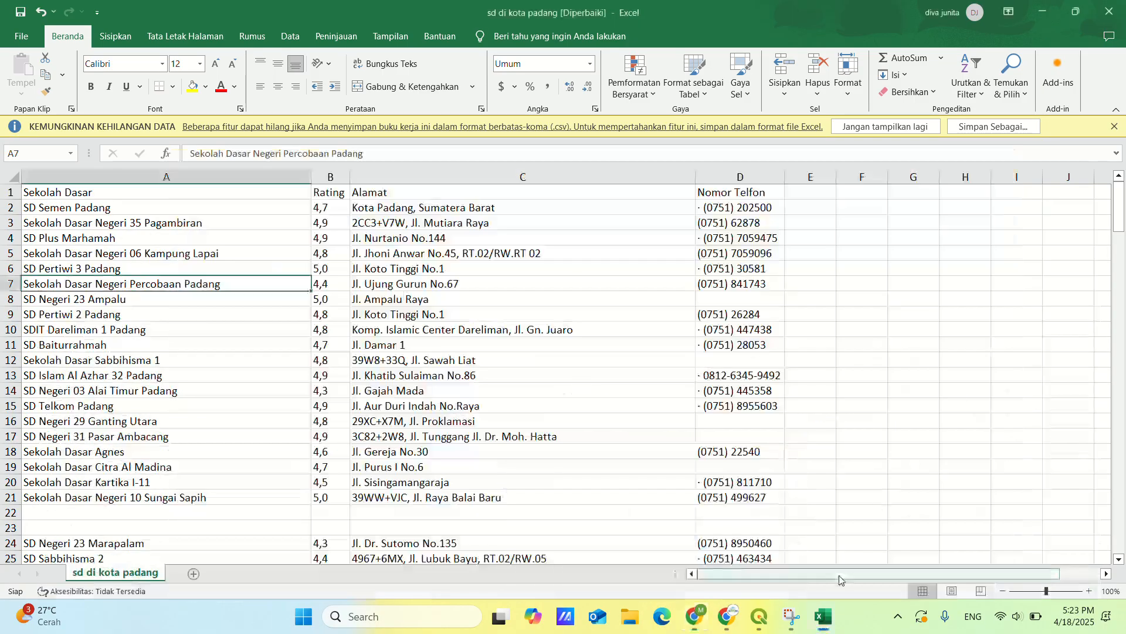
left_click(760, 617)
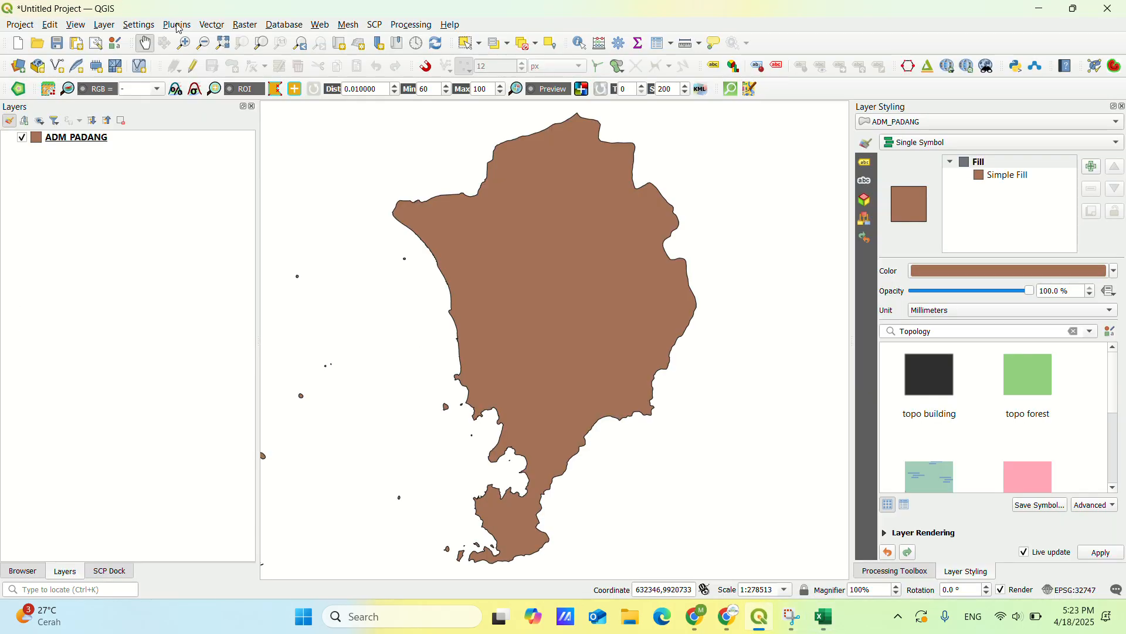
left_click(176, 25)
left_click(141, 26)
left_click(219, 25)
mouse_move(245, 24)
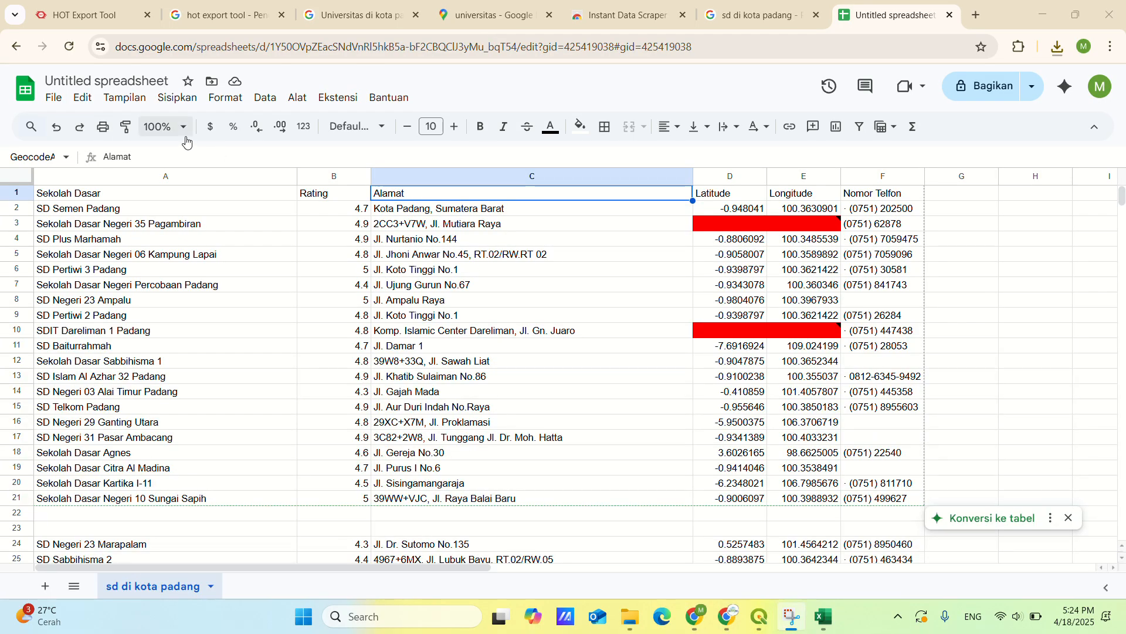
left_click(54, 97)
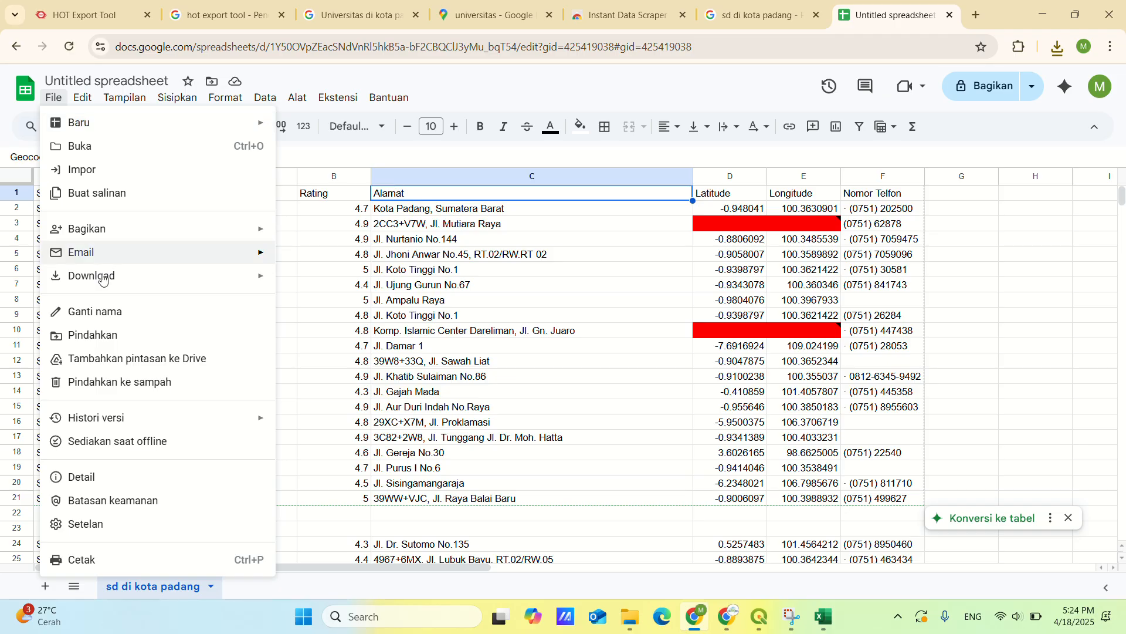
mouse_move(244, 282)
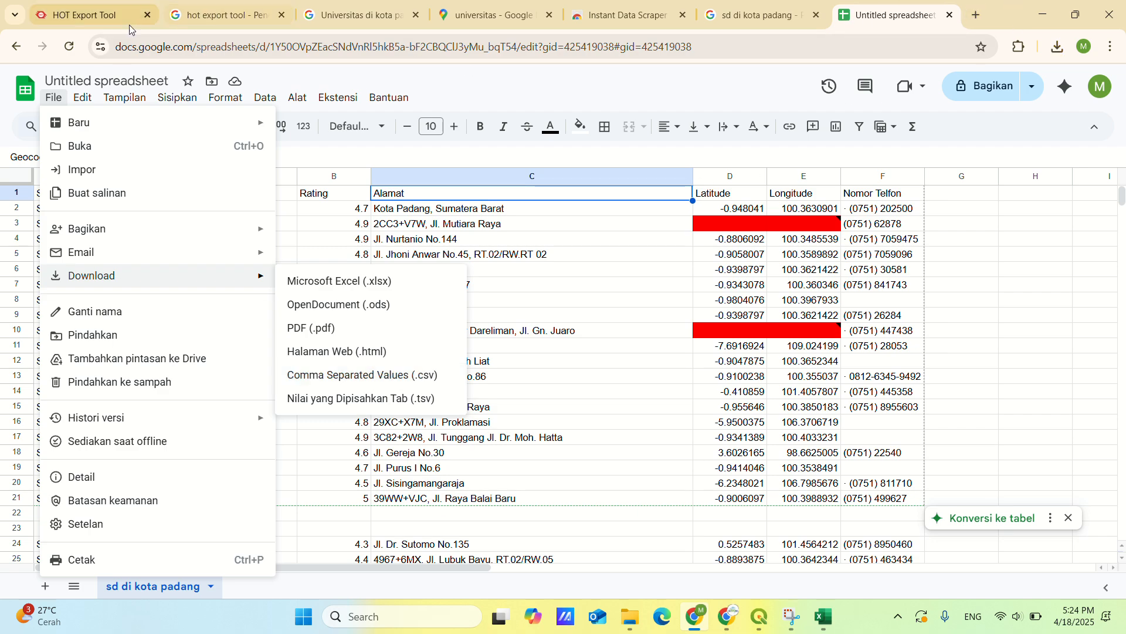
left_click(58, 96)
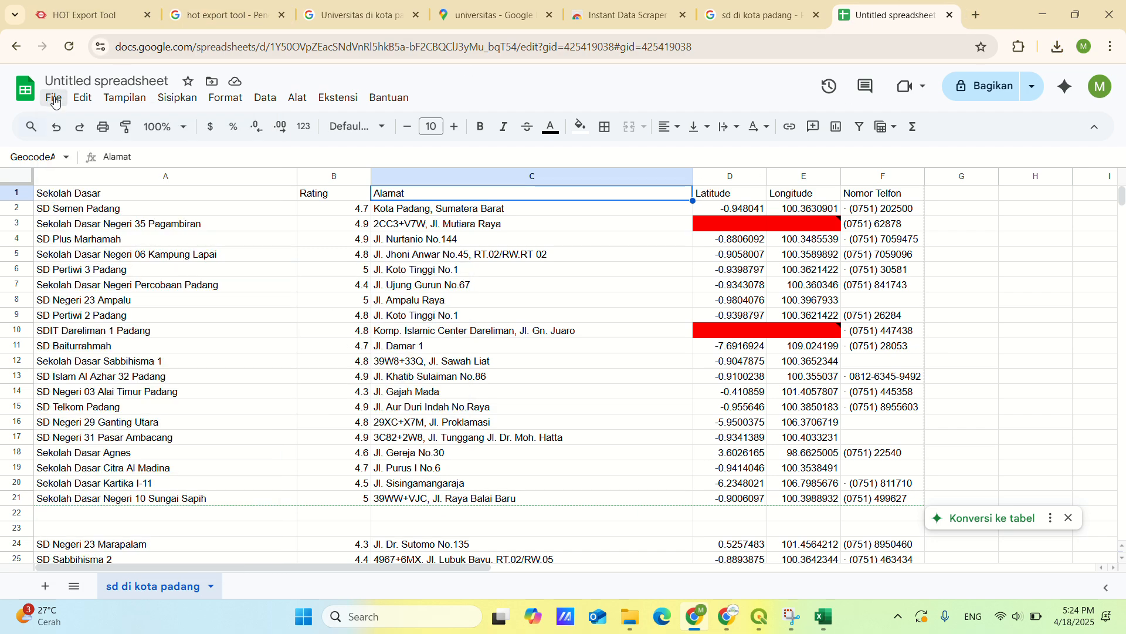
Step: Switch to QGIS and load the CSV "Untitled spreadsheet - sd di kota padang" from Downloads as a delimited text source
left_click(1043, 14)
left_click_drag(517, 243, 572, 267)
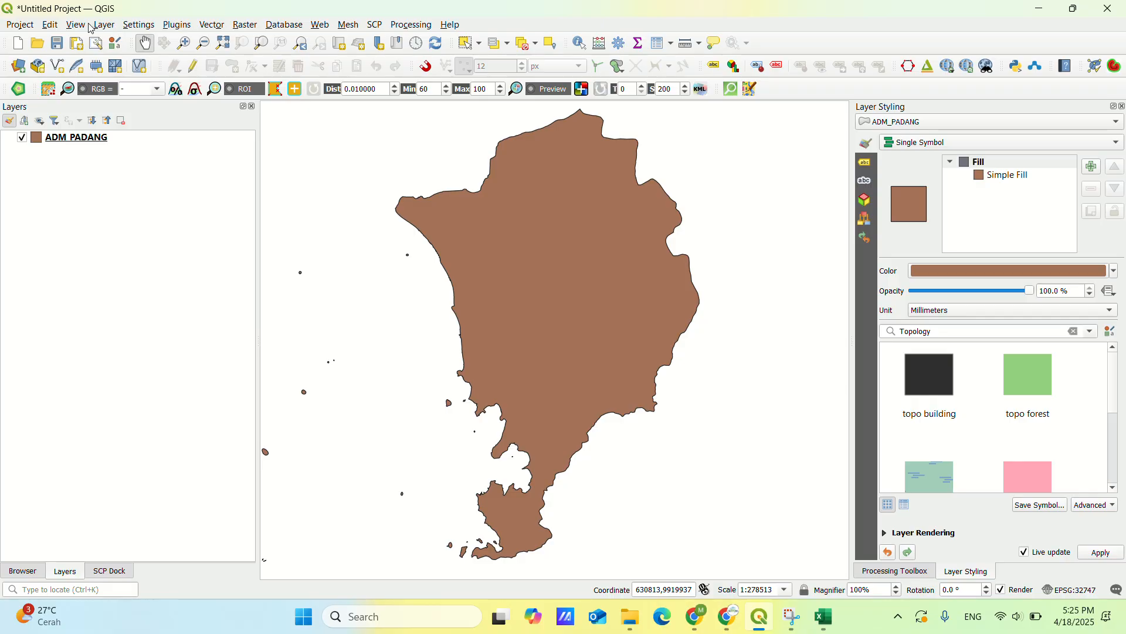
left_click(144, 30)
mouse_move(114, 26)
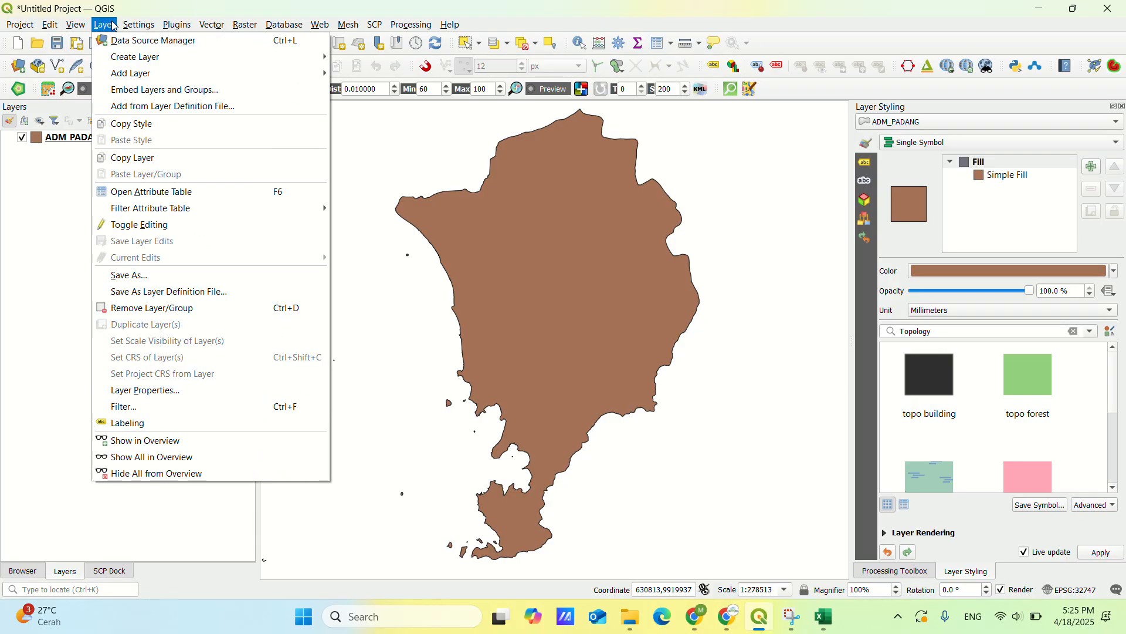
mouse_move(143, 75)
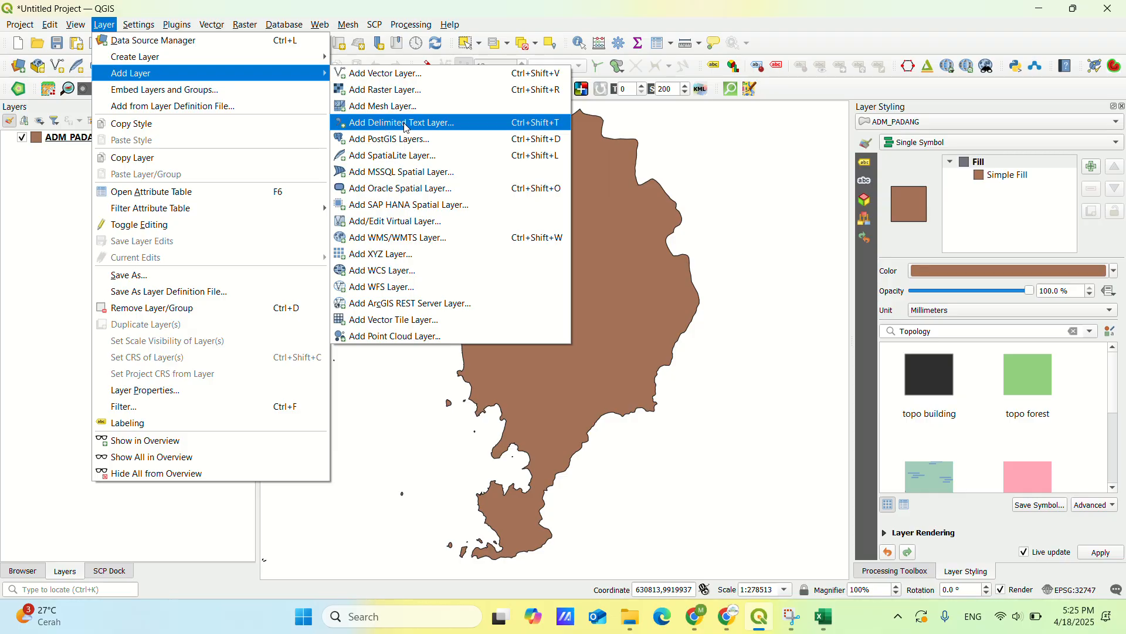
left_click(404, 127)
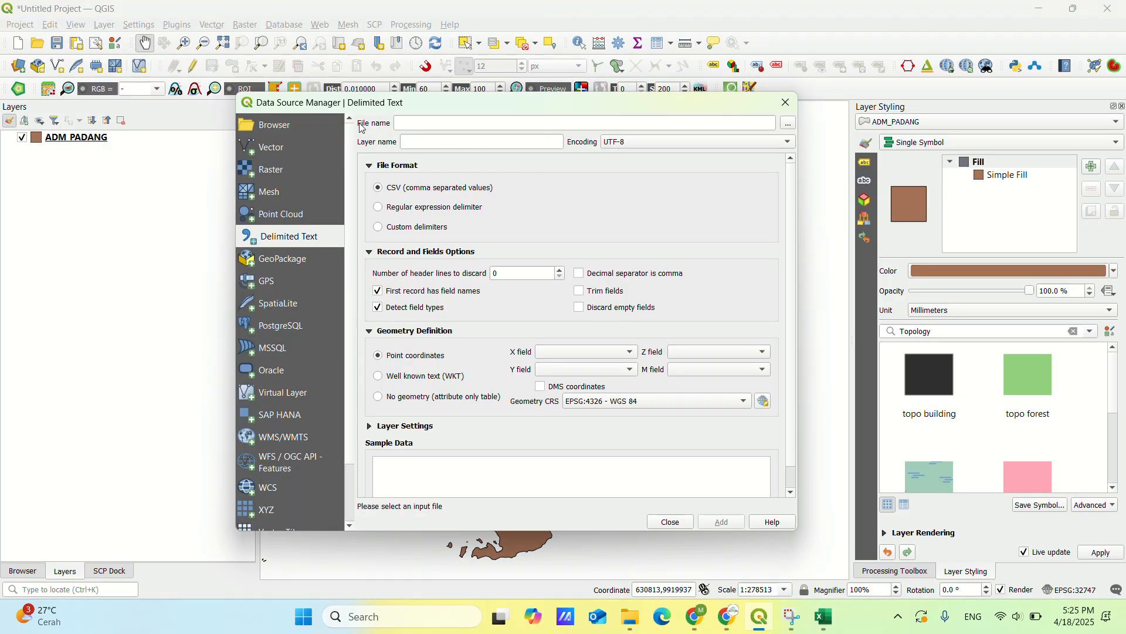
left_click(788, 124)
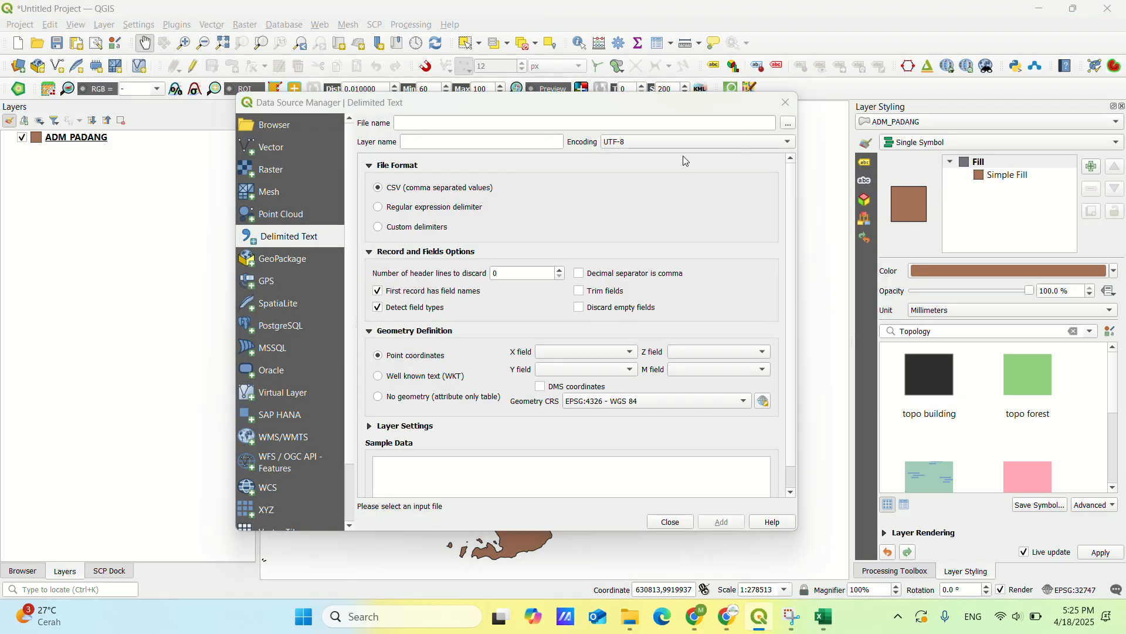
left_click(303, 286)
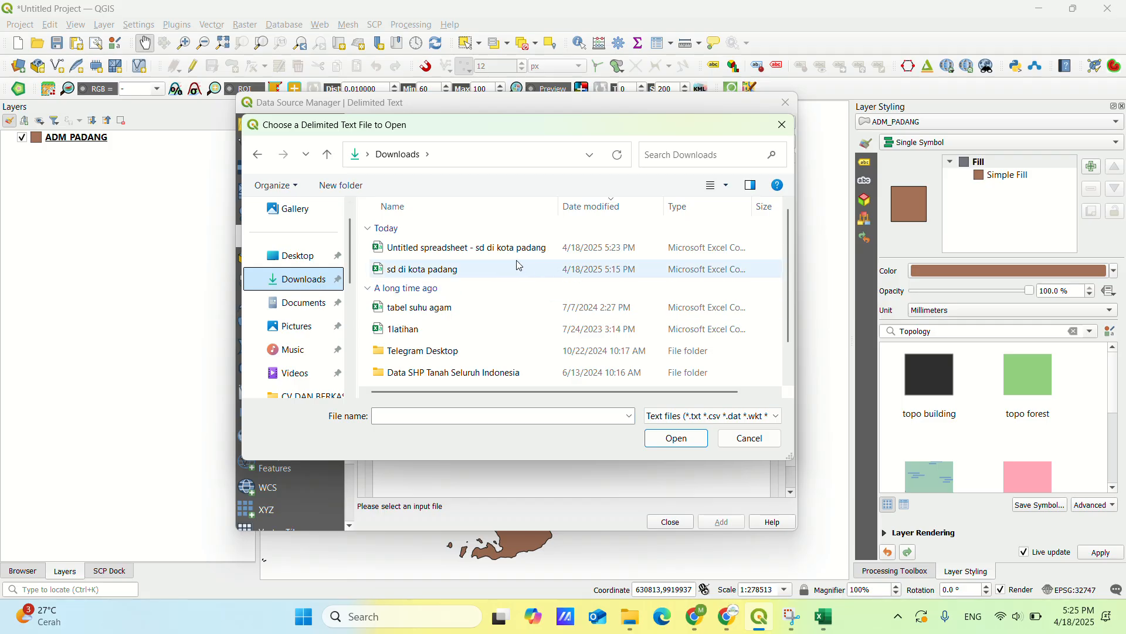
left_click(493, 247)
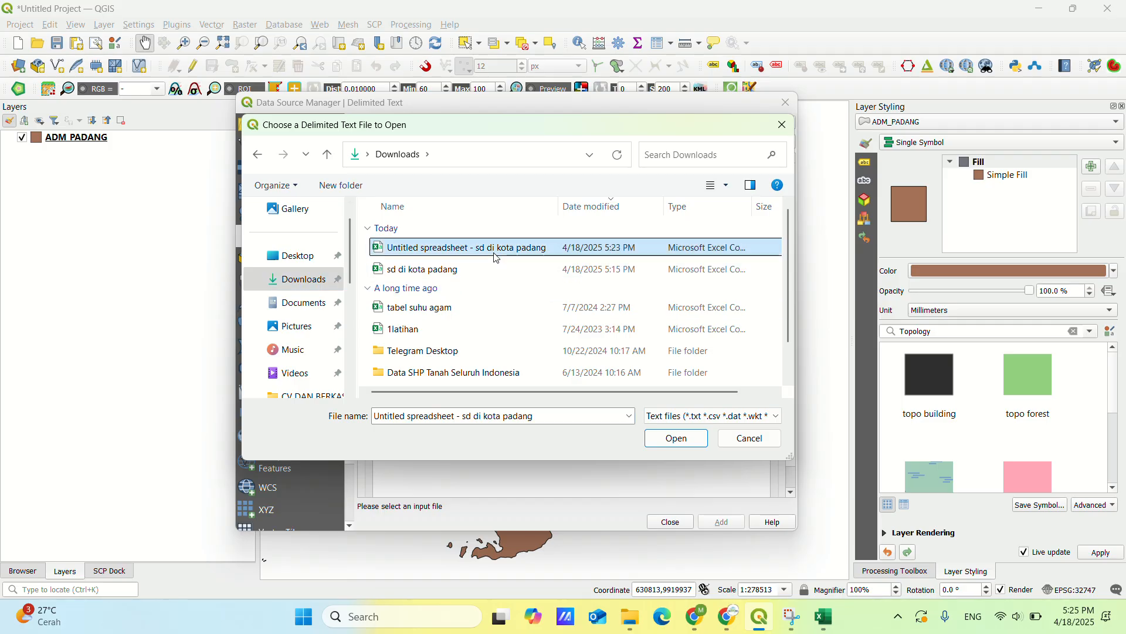
left_click(674, 438)
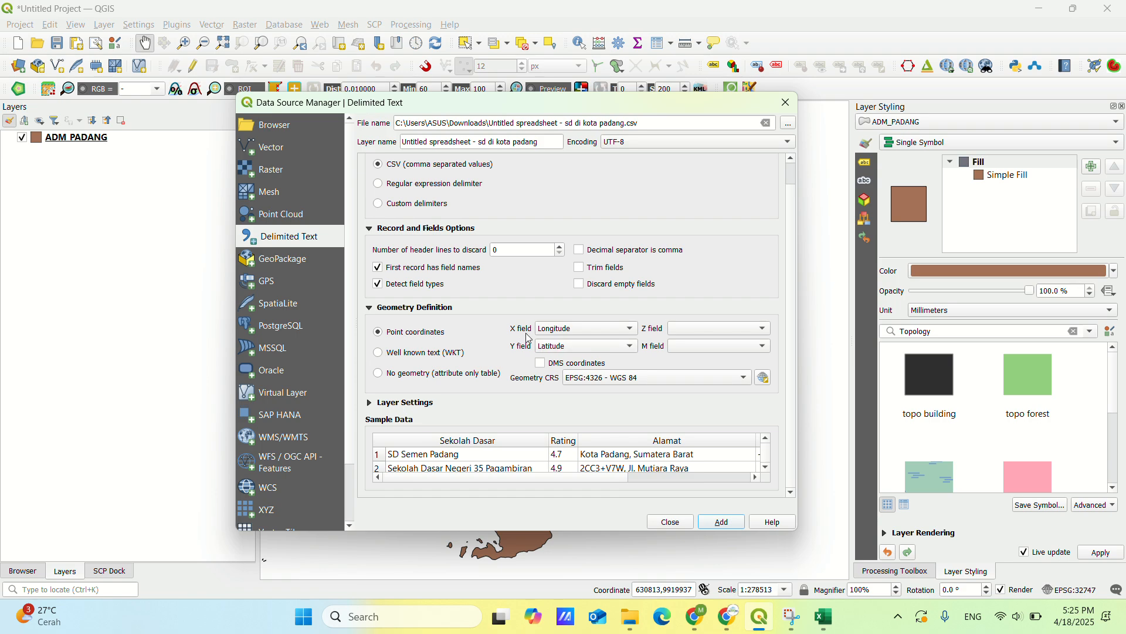
Step: Add the CSV as a point layer with Longitude as X field and Latitude as Y field, and close the data source dialog
left_click(552, 329)
left_click(553, 330)
left_click(722, 522)
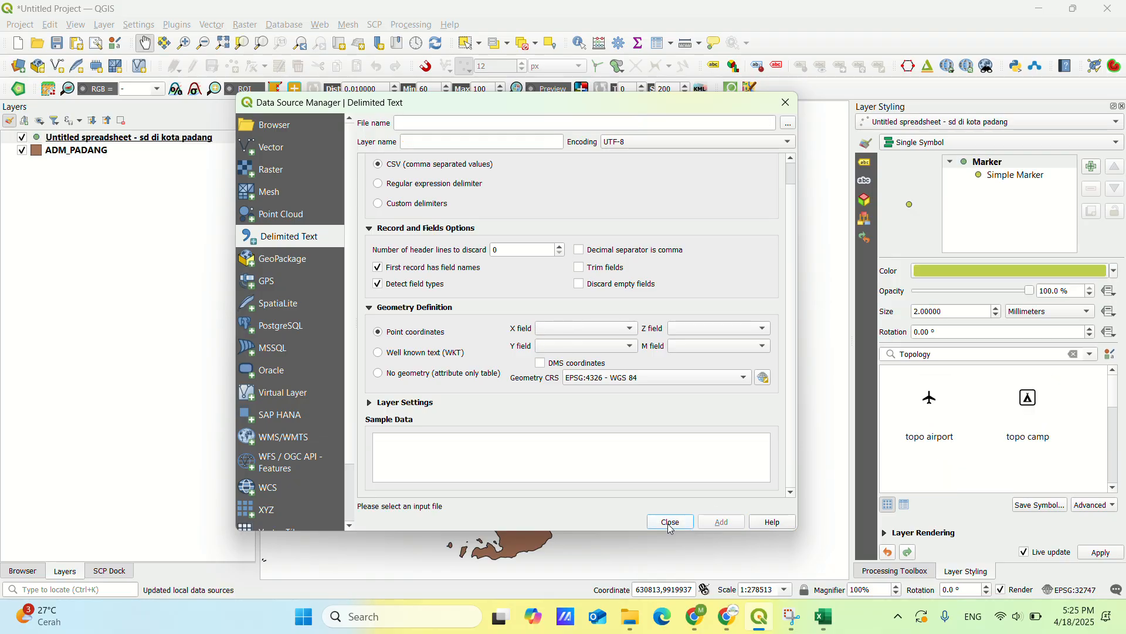
left_click(671, 522)
scroll(473, 334, "up", 1)
mouse_move(533, 305)
left_mouse_down()
mouse_move(510, 346)
mouse_move(535, 309)
left_mouse_up()
scroll(485, 328, "up", 1)
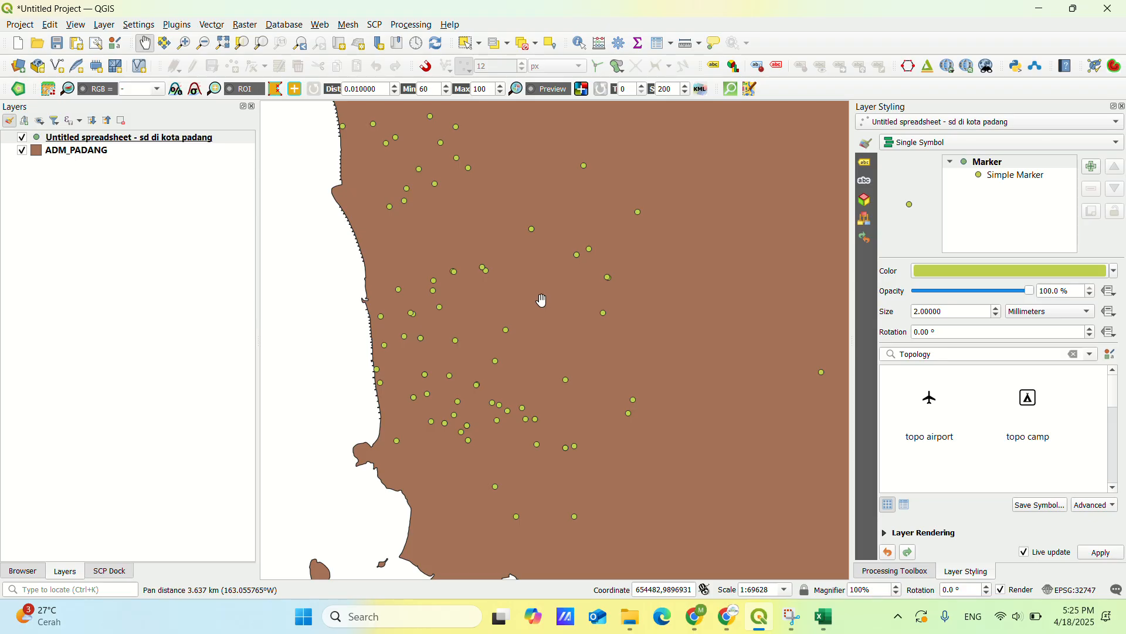
Step: Examine how the geocoded school points are distributed over the ADM_PADANG polygon, both close up and across the whole city
scroll(542, 300, "down", 3)
scroll(482, 373, "up", 2)
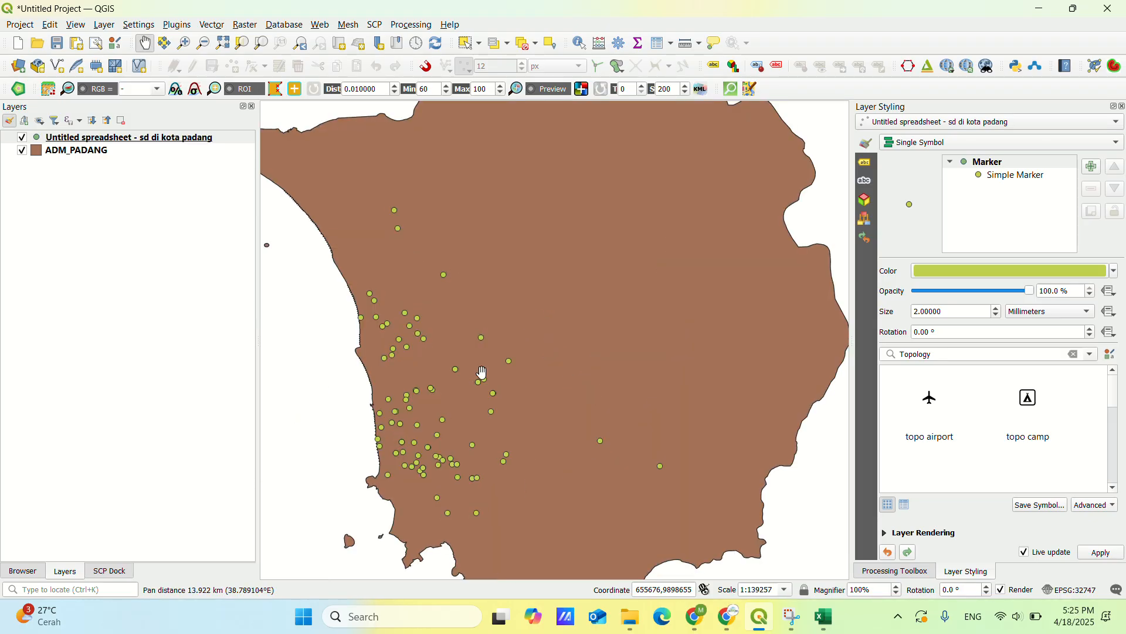
left_click_drag(481, 373, 519, 388)
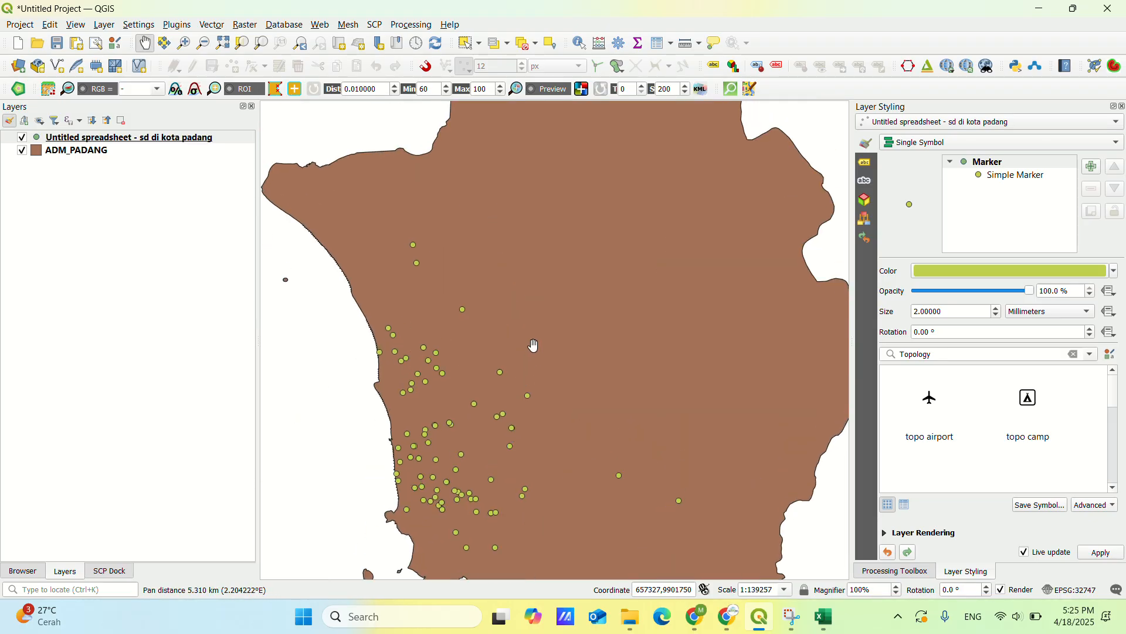
left_click_drag(534, 345, 532, 293)
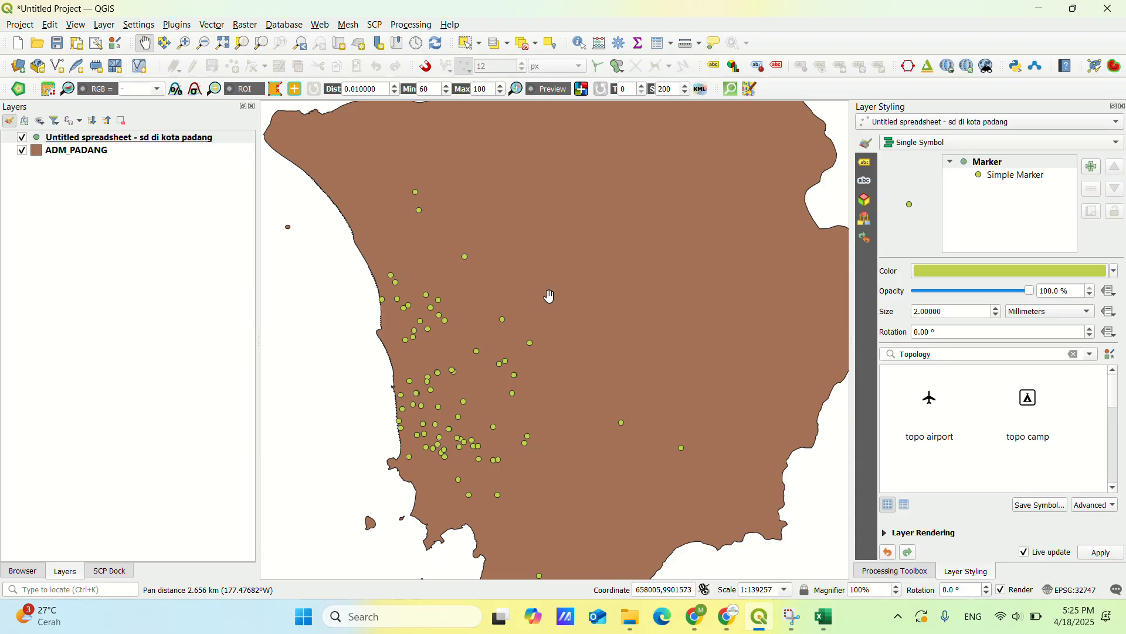
scroll(546, 293, "down", 1)
left_click_drag(523, 306, 540, 346)
scroll(543, 275, "up", 1)
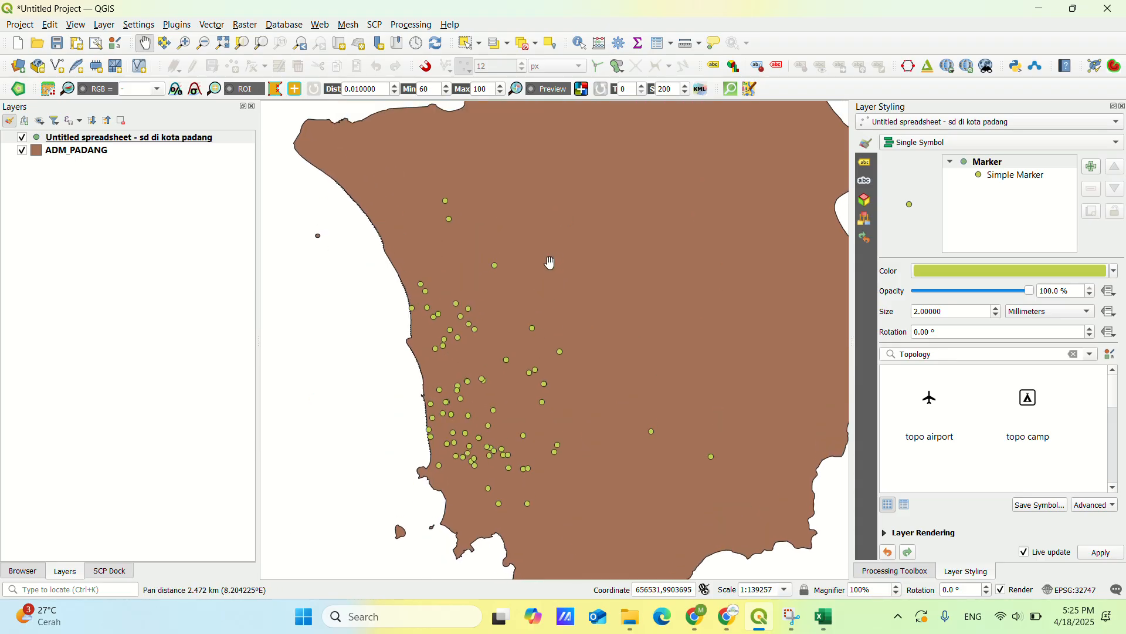
left_click_drag(611, 465, 593, 449)
left_click_drag(587, 371, 617, 339)
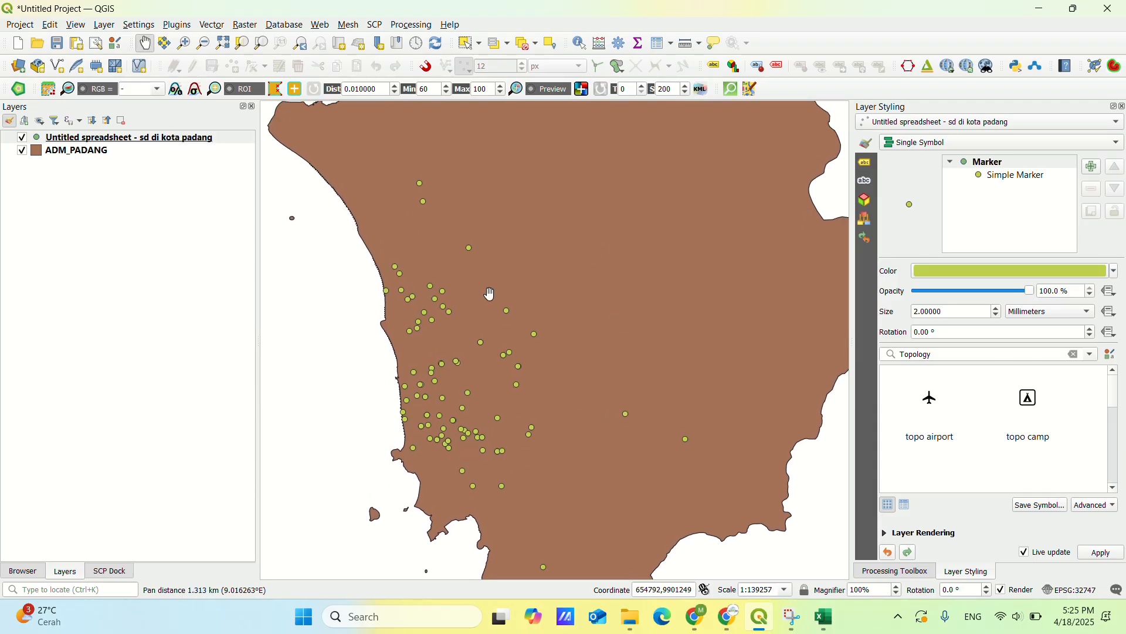
scroll(490, 293, "down", 1)
scroll(488, 295, "up", 1)
left_click_drag(500, 341, 514, 370)
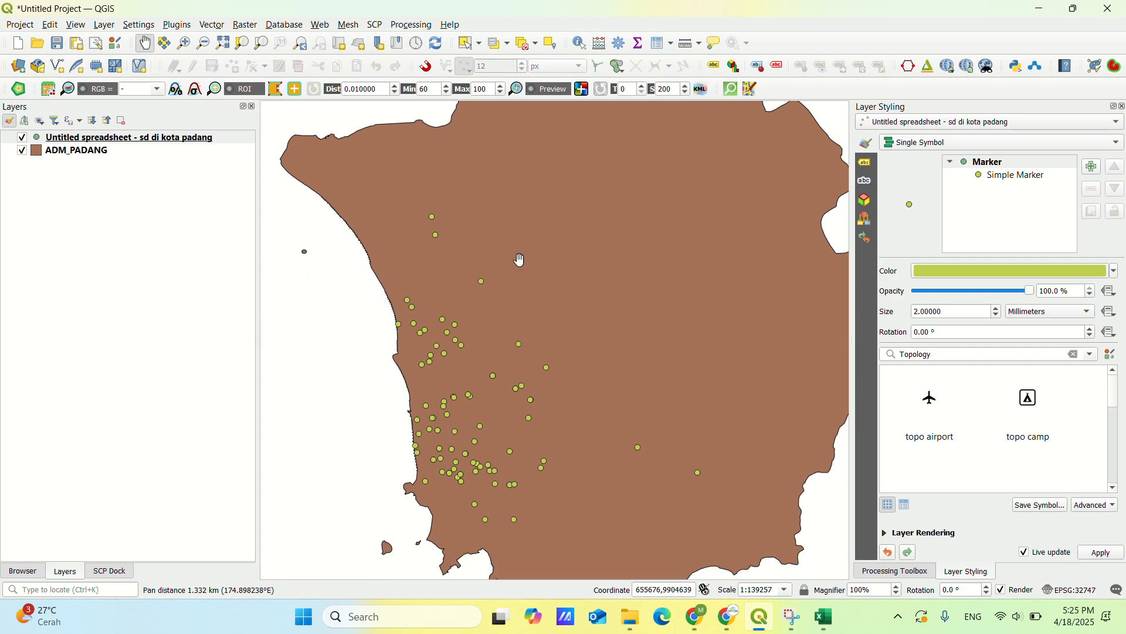
scroll(494, 257, "down", 1)
left_click_drag(512, 251, 484, 235)
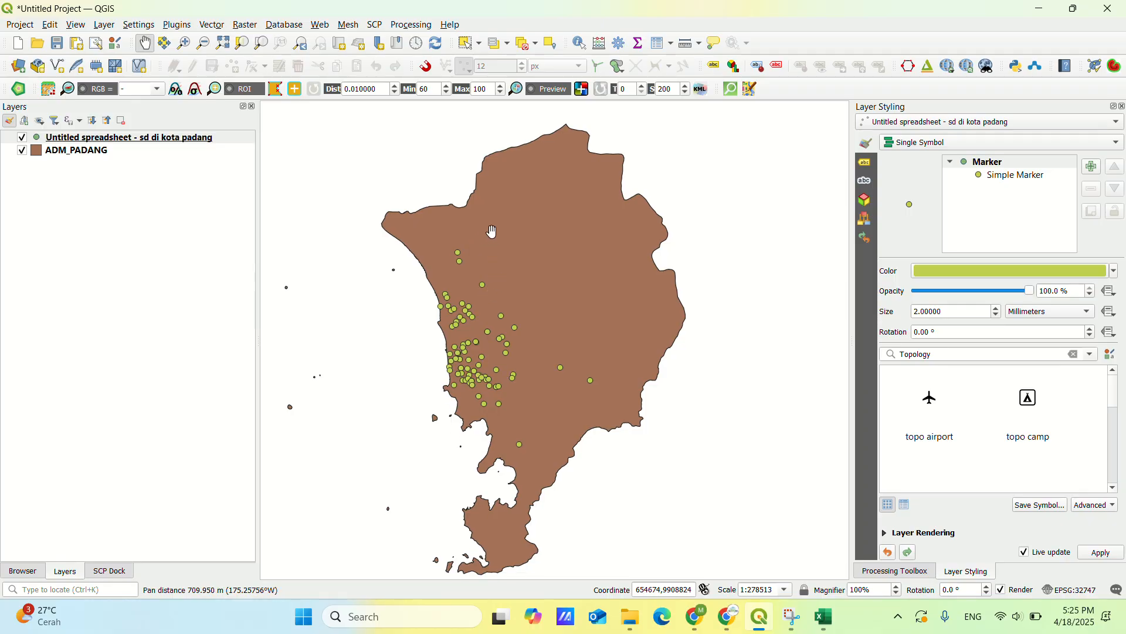
scroll(508, 302, "up", 1)
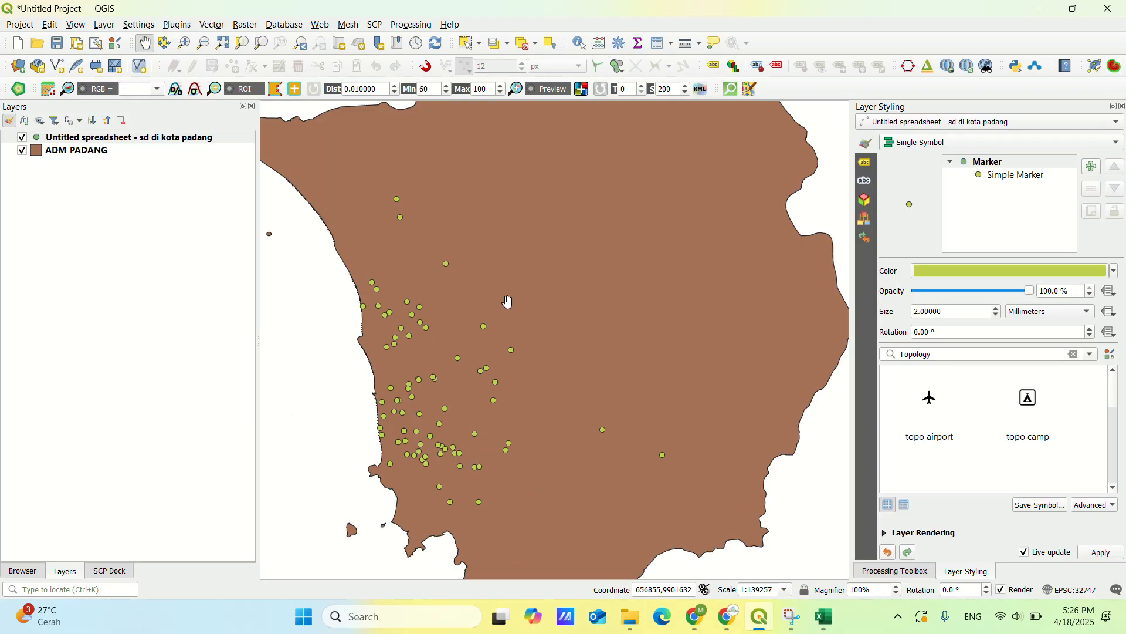
left_click_drag(491, 293, 528, 257)
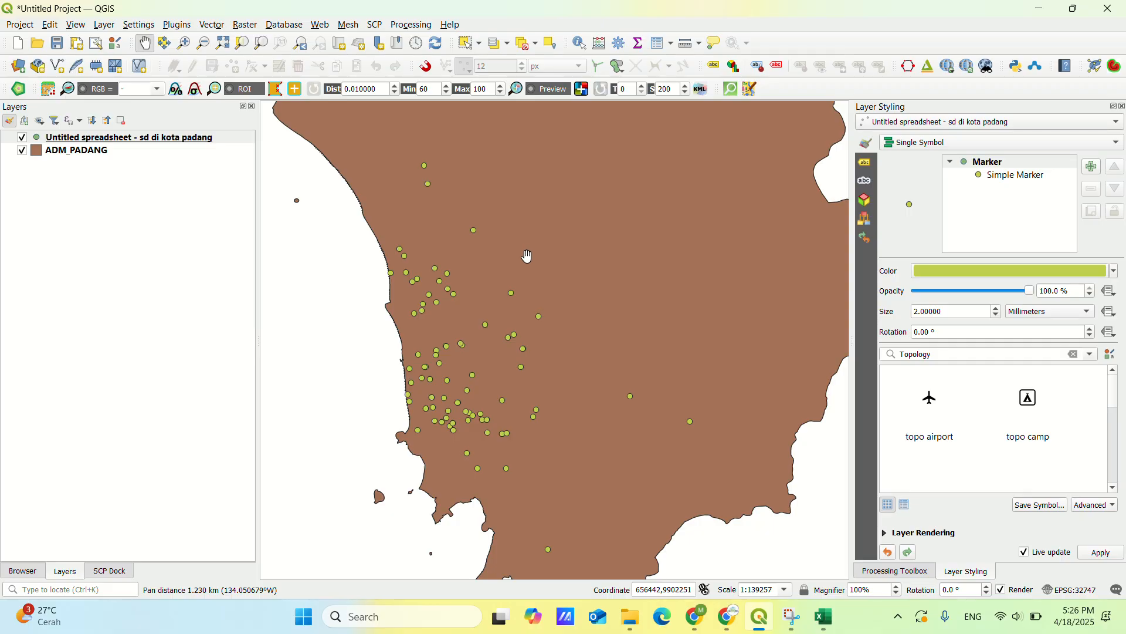
scroll(526, 256, "down", 1)
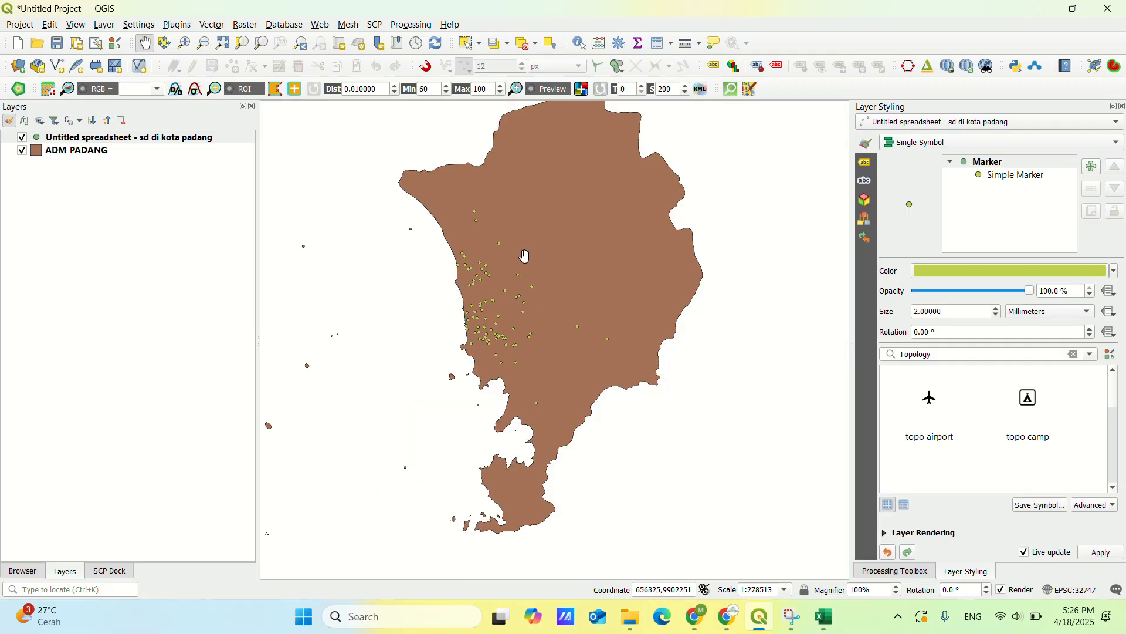
left_click_drag(537, 236, 553, 216)
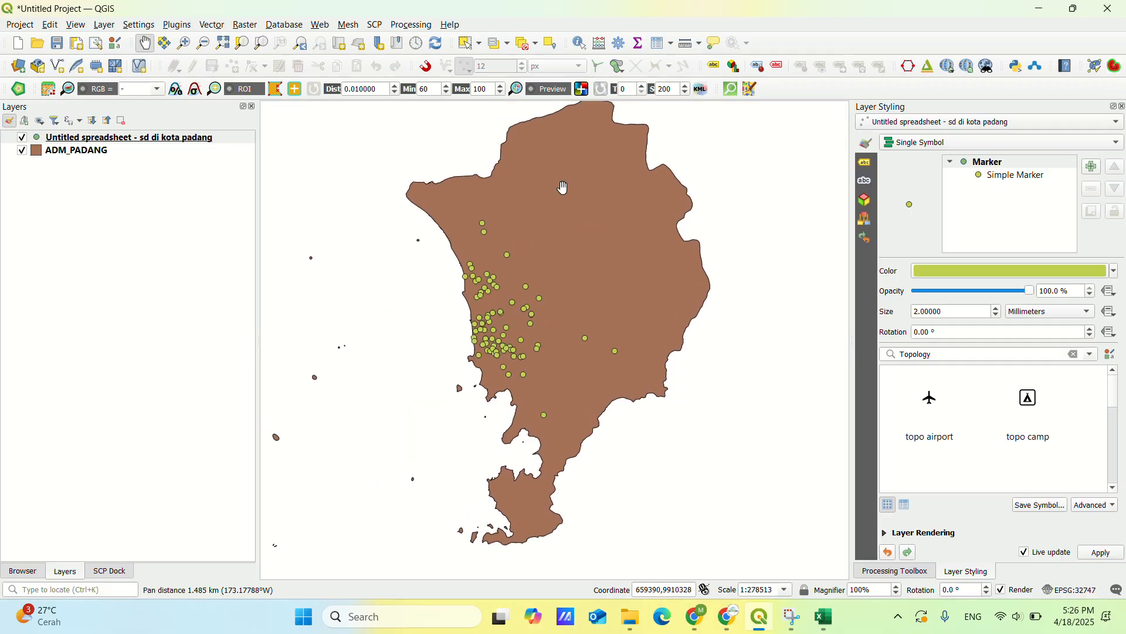